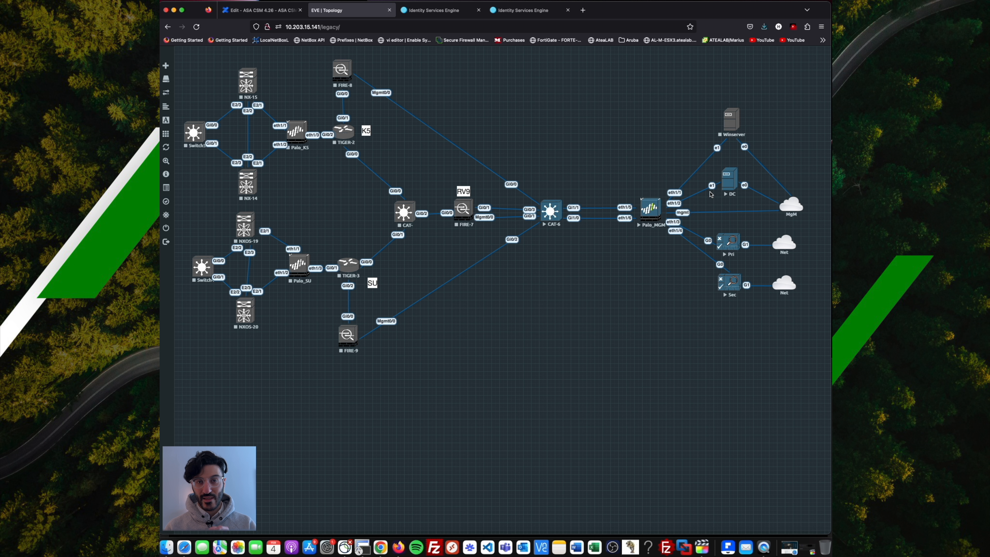
Check ISE-Sec's node settings, then return to ISE-Pri's Edit Node page (standalone, 10.1.1.52).
click(441, 10)
click(521, 12)
click(444, 14)
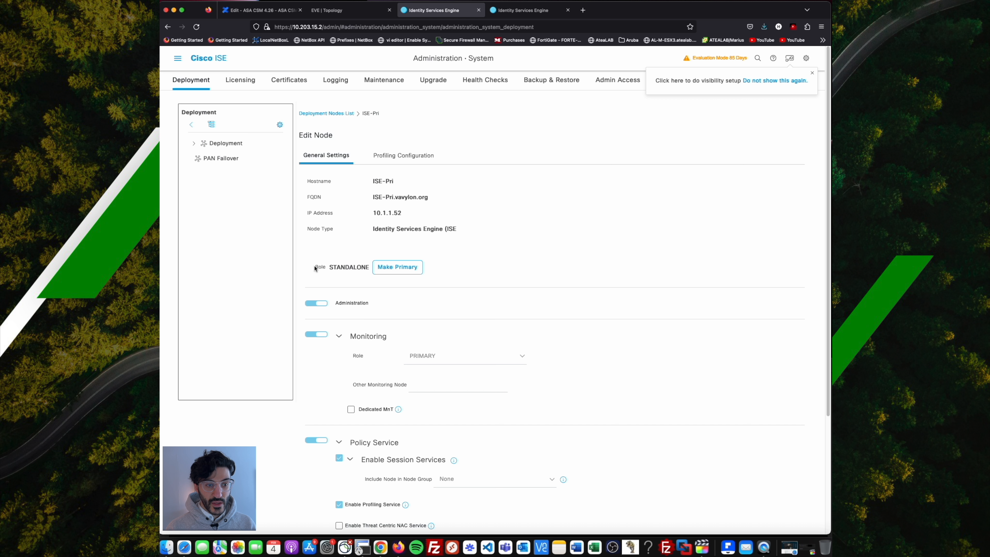
Check ISE-Sec, then view ISE-Pri's System and Trusted Certificates before returning to the EVE topology.
click(507, 11)
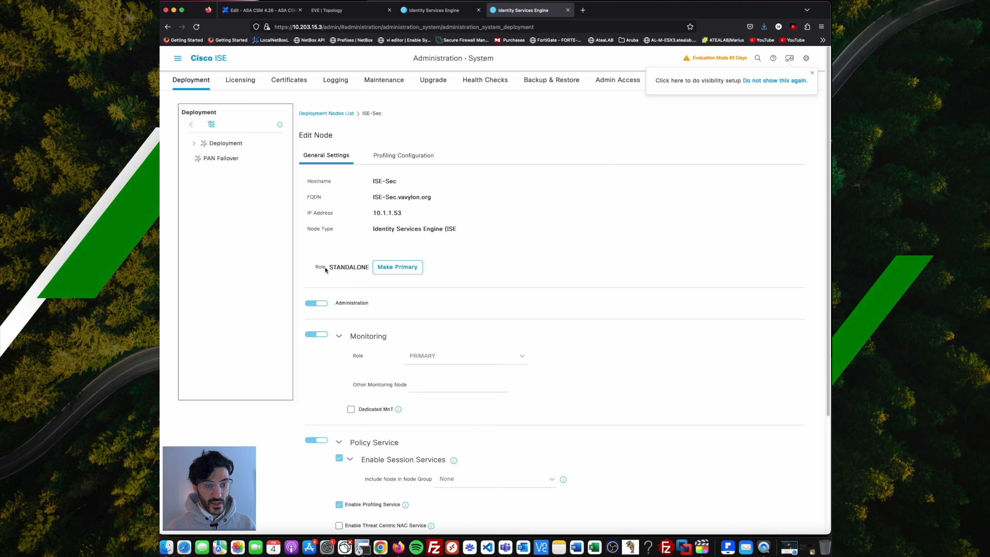
click(419, 12)
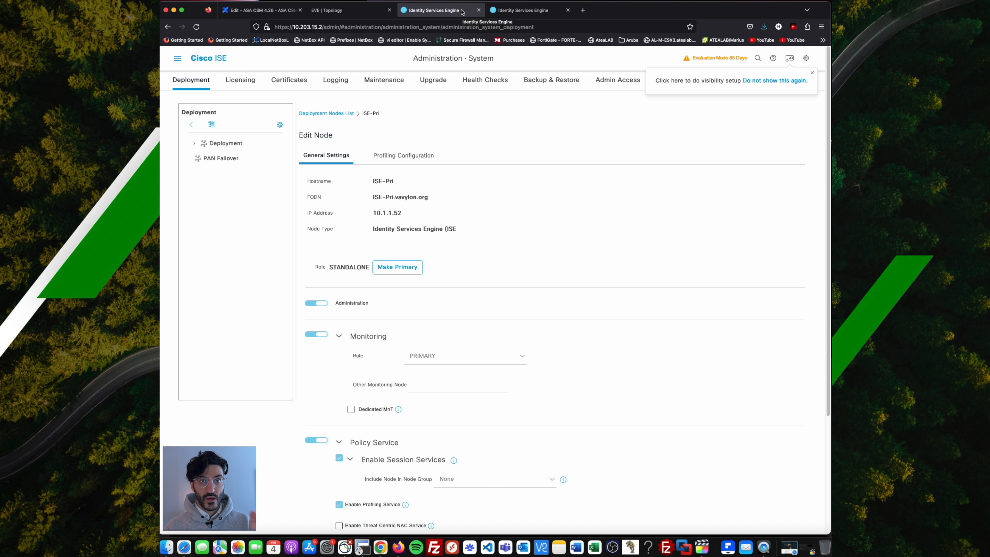
click(286, 81)
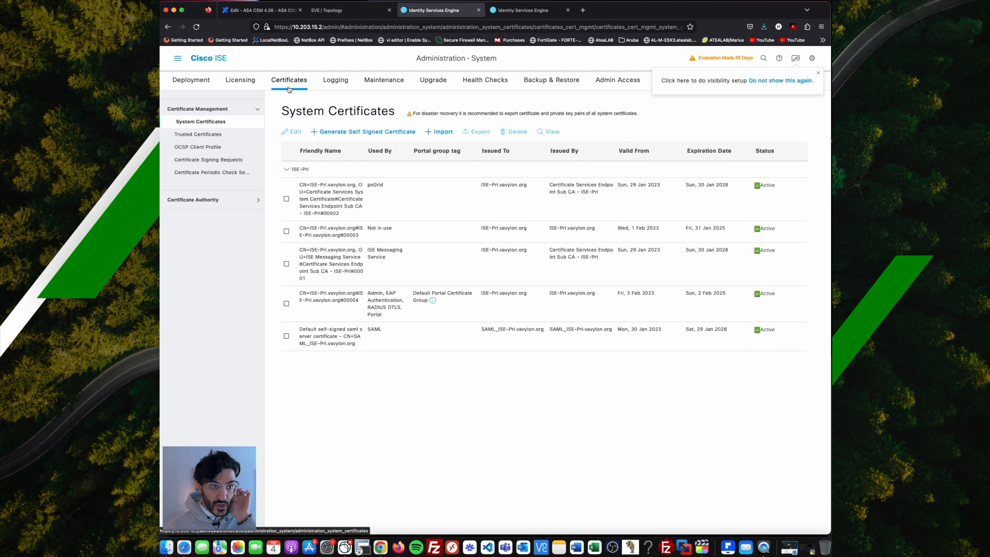
click(206, 134)
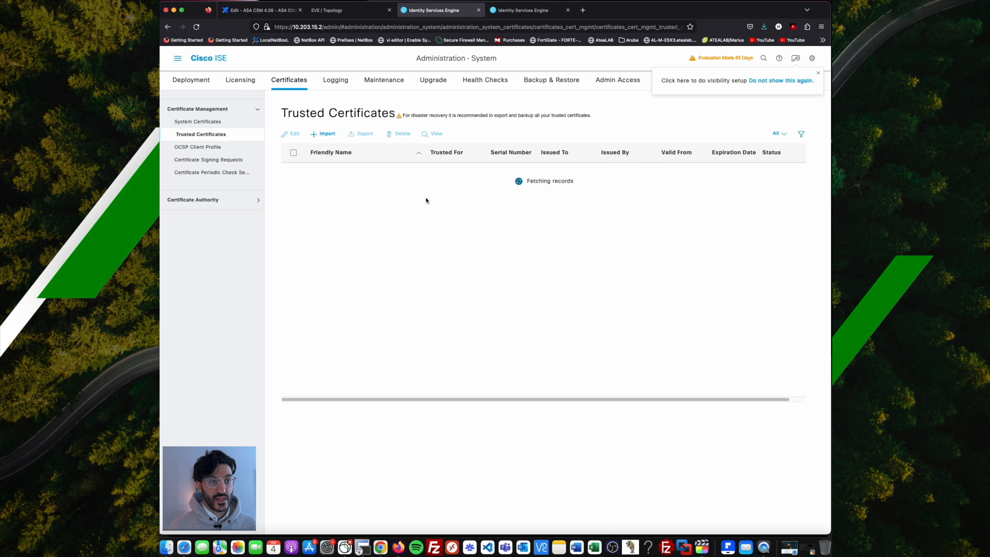
key(ctrl+shift+Tab)
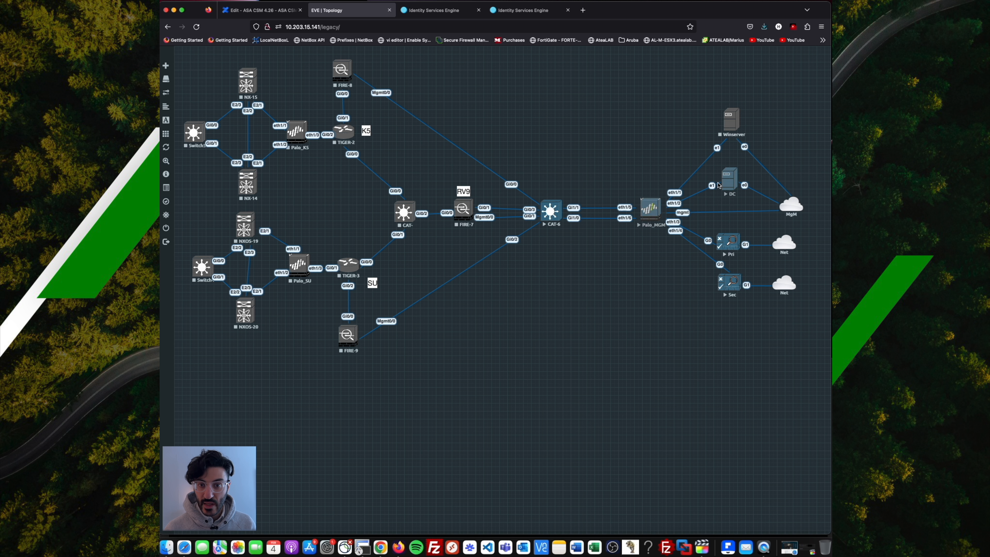
On the DC, open localhost/certsrv and download the vavylon-VAVYLON-DC-CA-1 CA certificate as certnew.
click(466, 548)
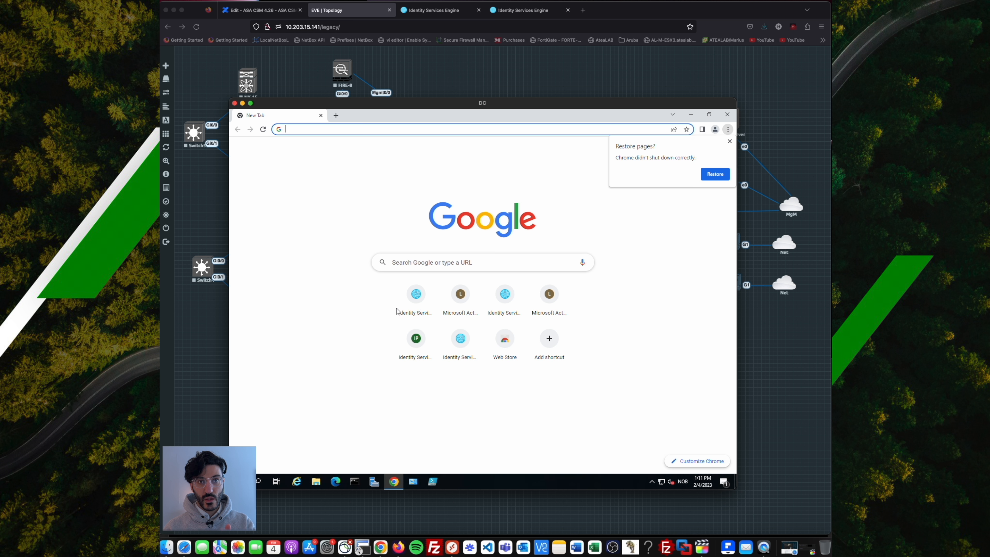
click(324, 129)
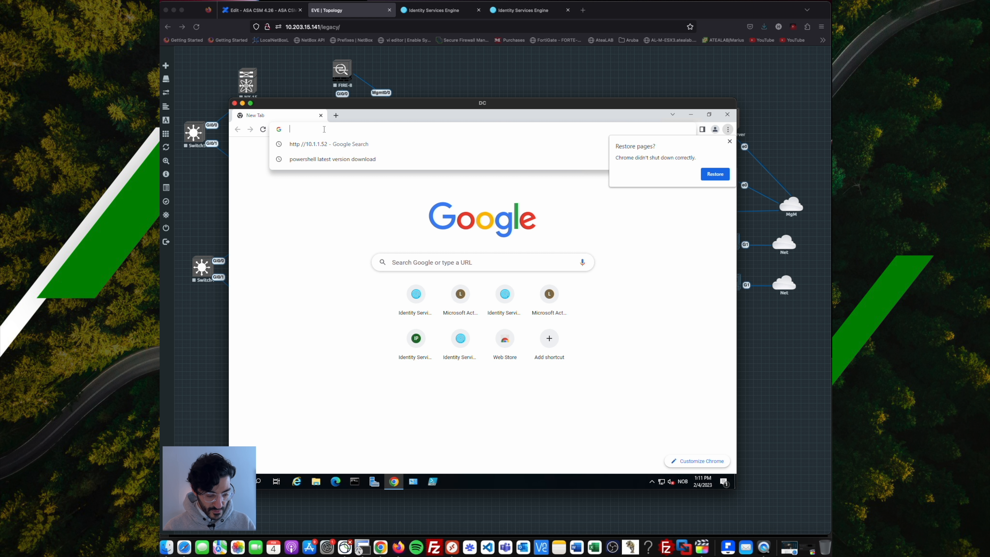
text(localhost/certsrv)
key(Return)
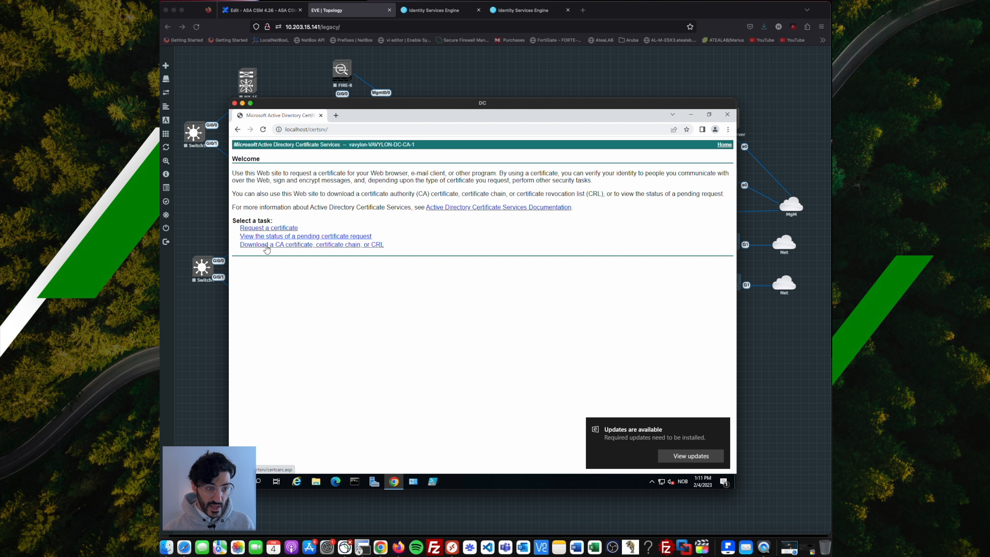
click(266, 244)
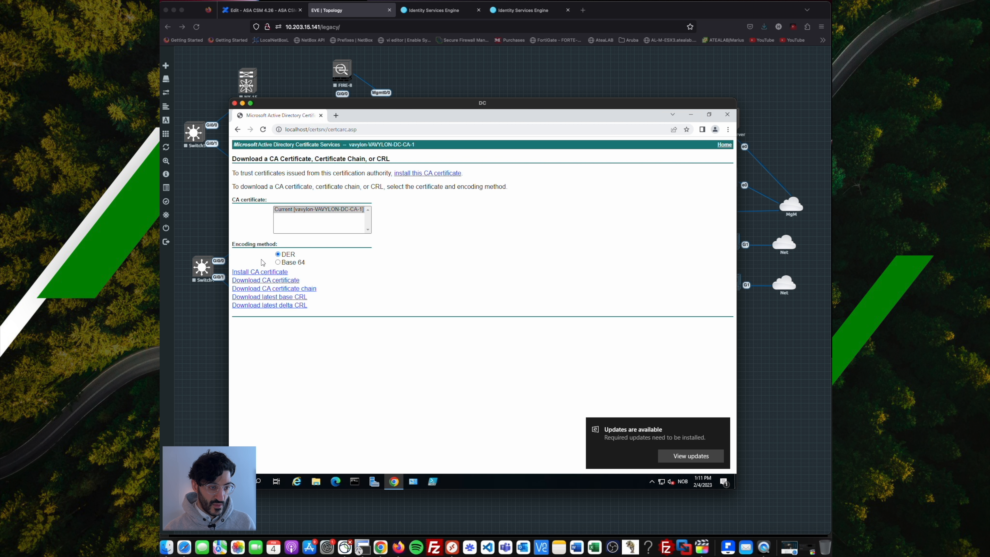
click(288, 284)
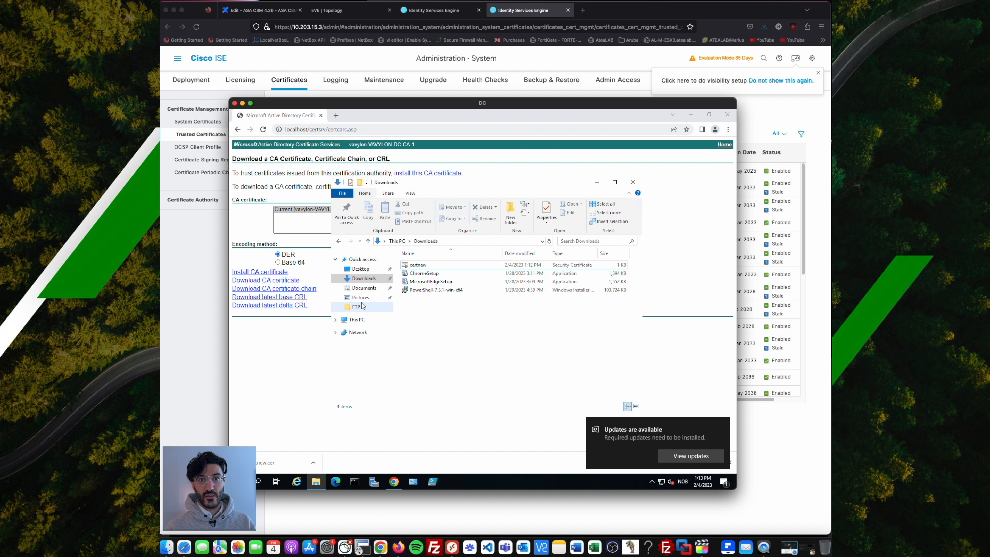
Cut certnew from Downloads into the Desktop FTP folder, then launch FileZilla.
right_click(414, 266)
click(449, 342)
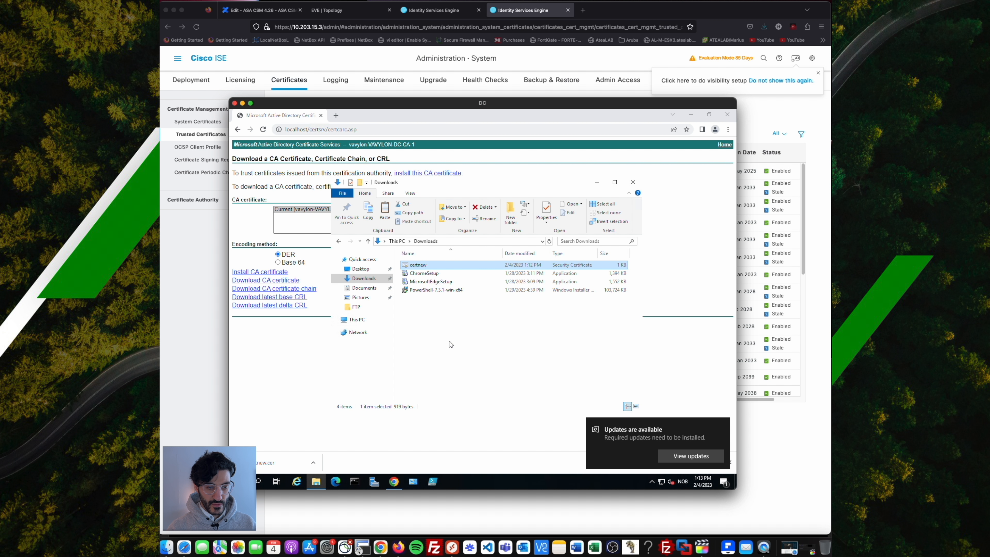
click(349, 307)
right_click(431, 278)
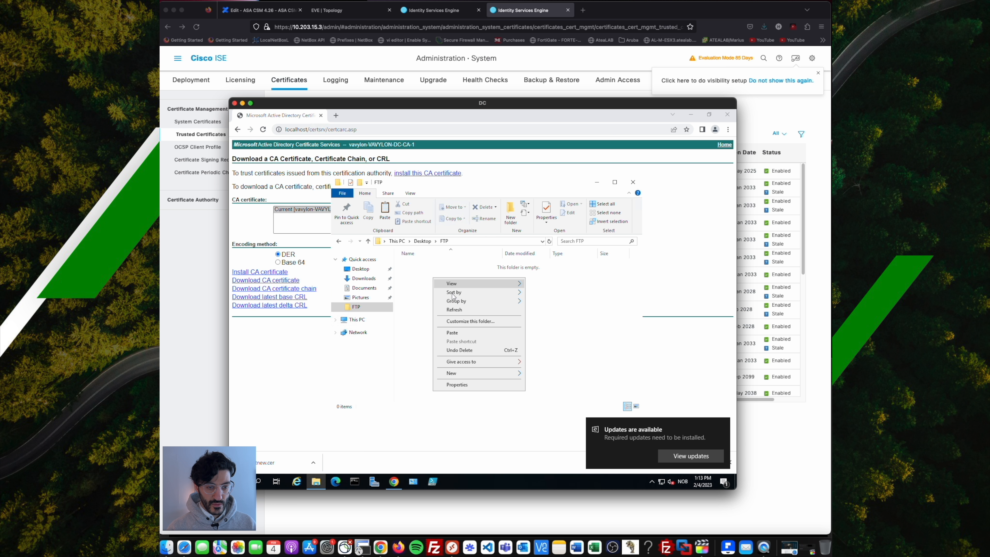
click(473, 331)
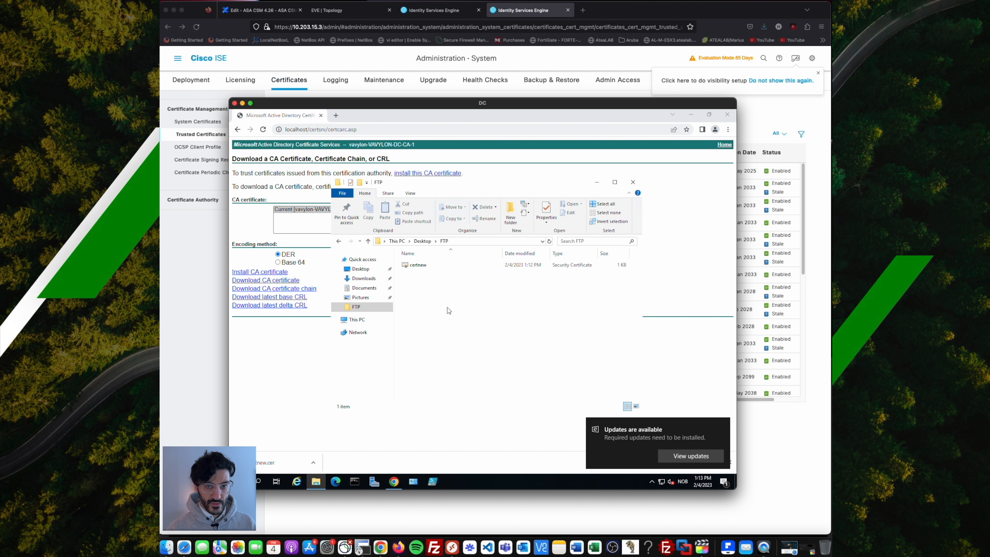
click(436, 550)
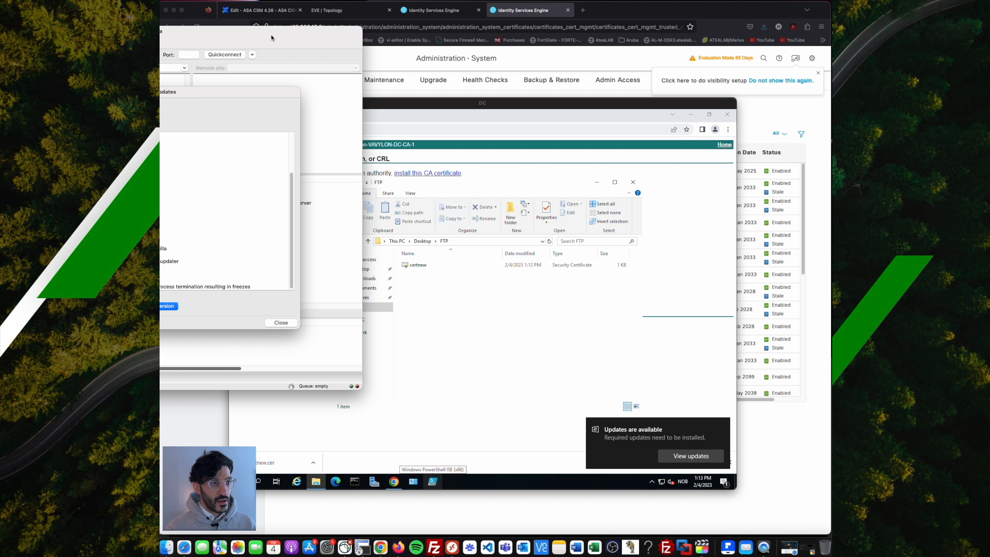
Drag certnew.cer from the 10.203.15.146 server into the local Cert folder, then return to ISE-Pri.
click(574, 405)
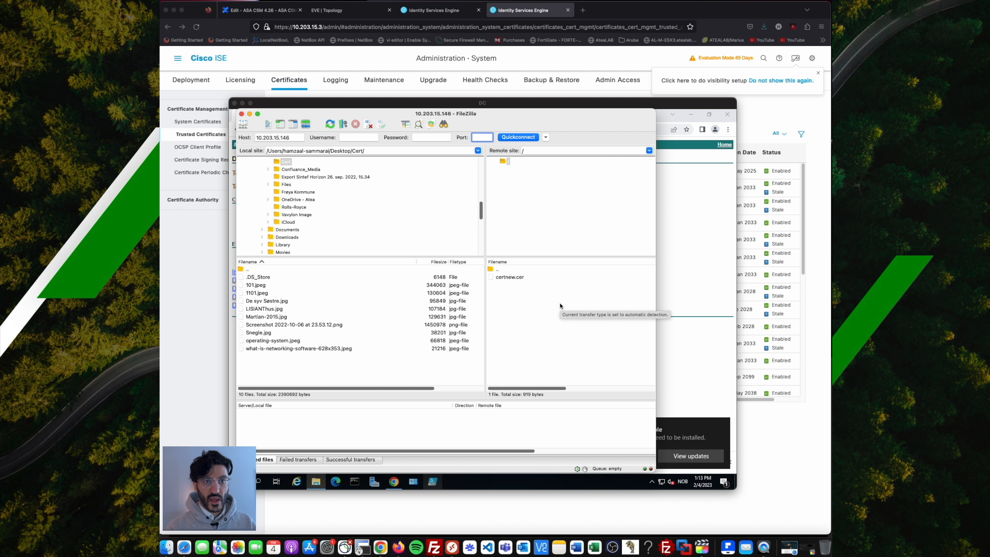
click(503, 277)
click(522, 304)
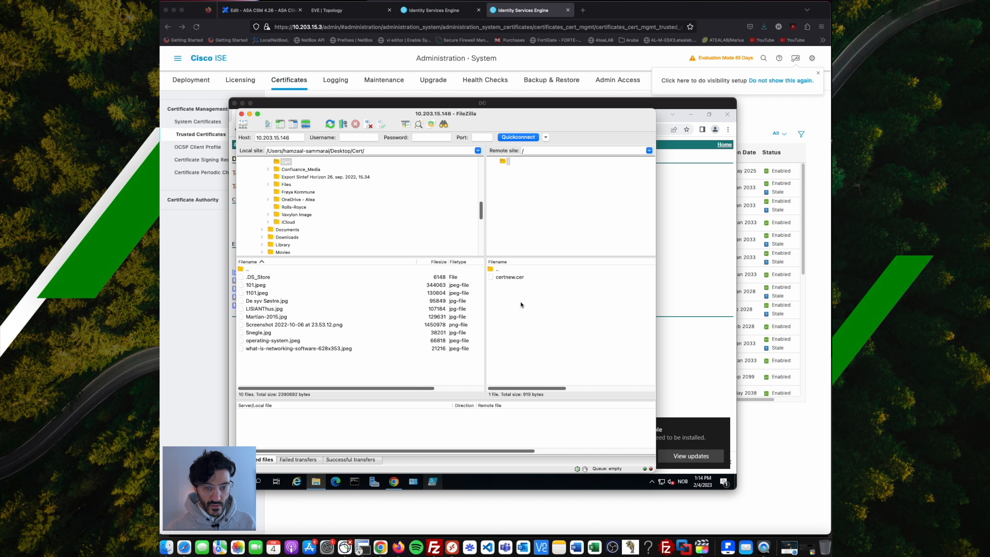
drag(515, 278, 310, 318)
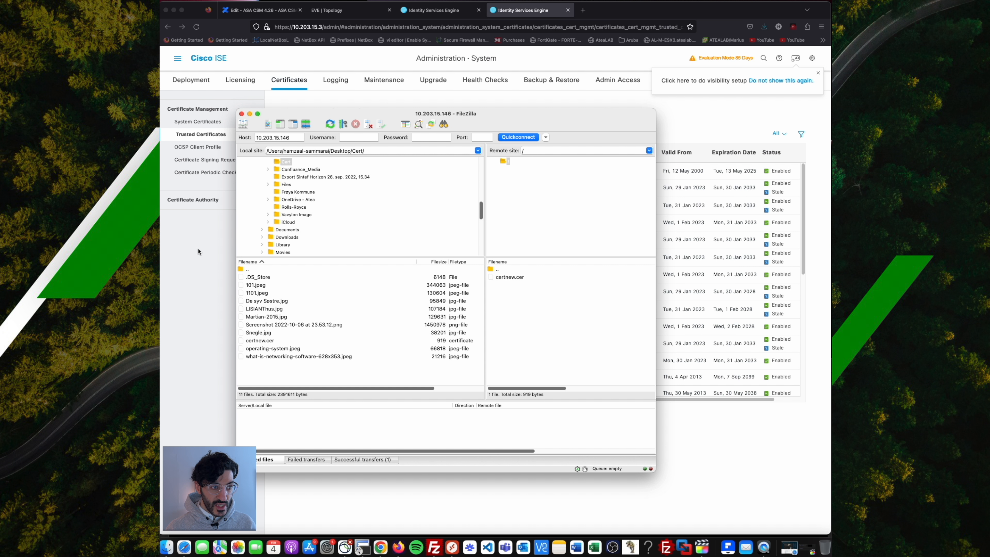
click(191, 277)
click(434, 19)
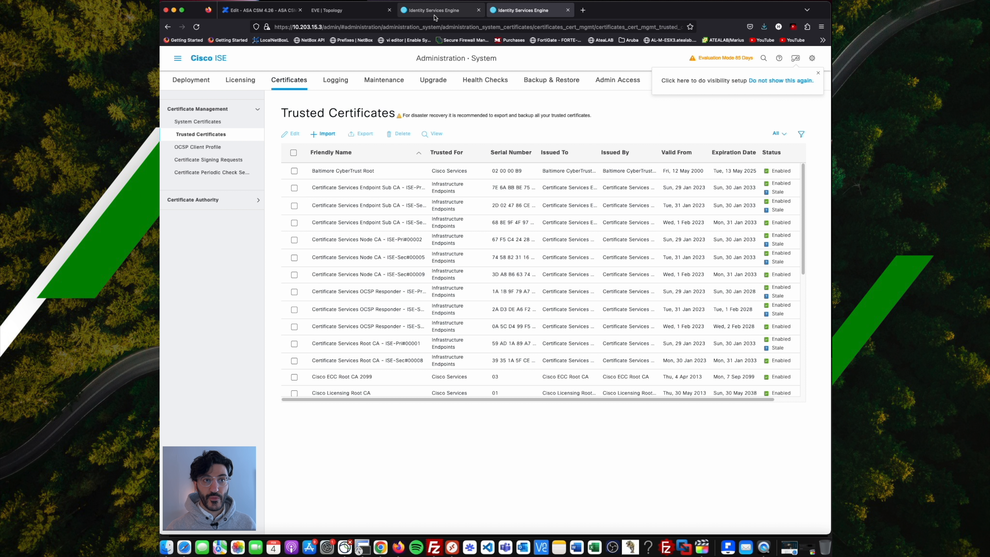
Import certnew.cer as Vavyon_CA_Root, trusted for client, admin and Cisco Services authentication.
click(220, 137)
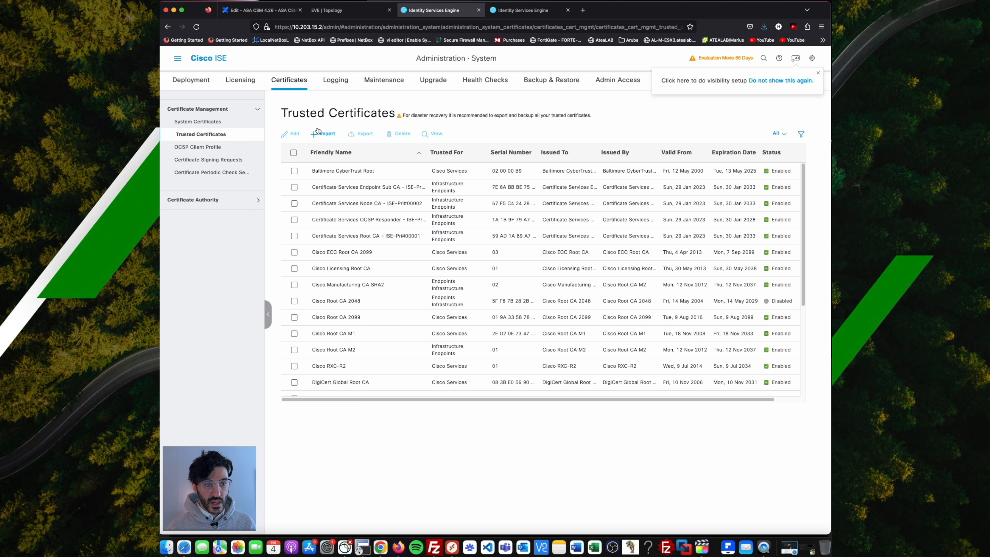
click(326, 134)
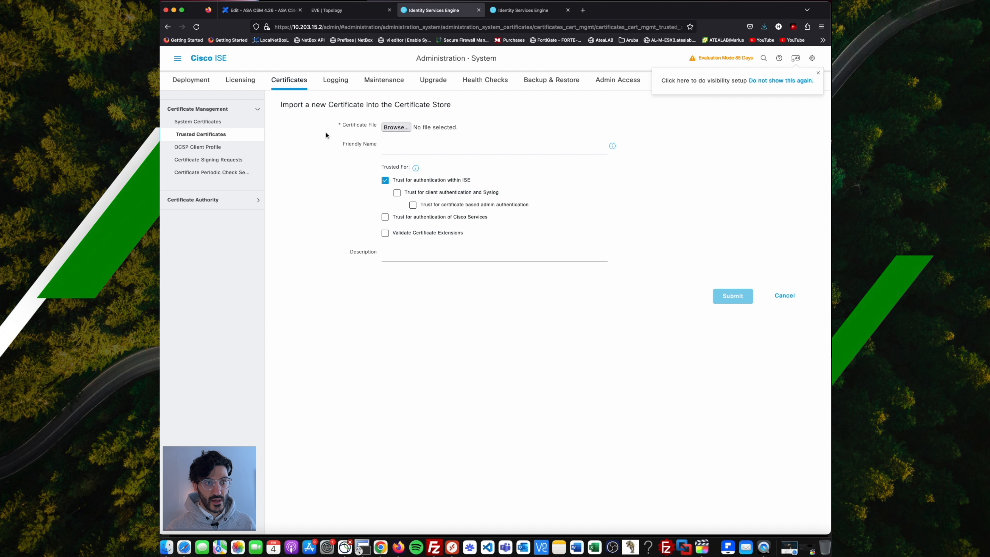
click(407, 130)
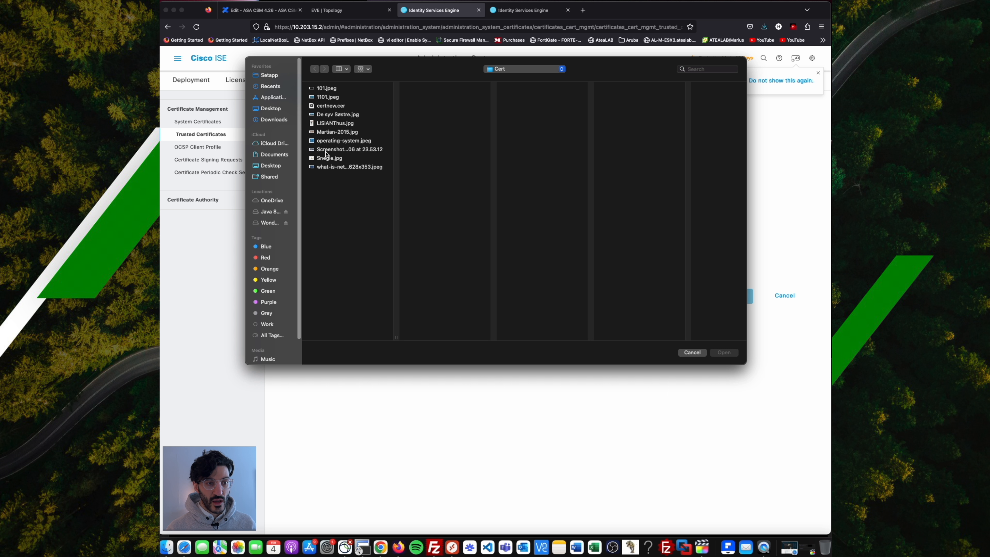
click(330, 106)
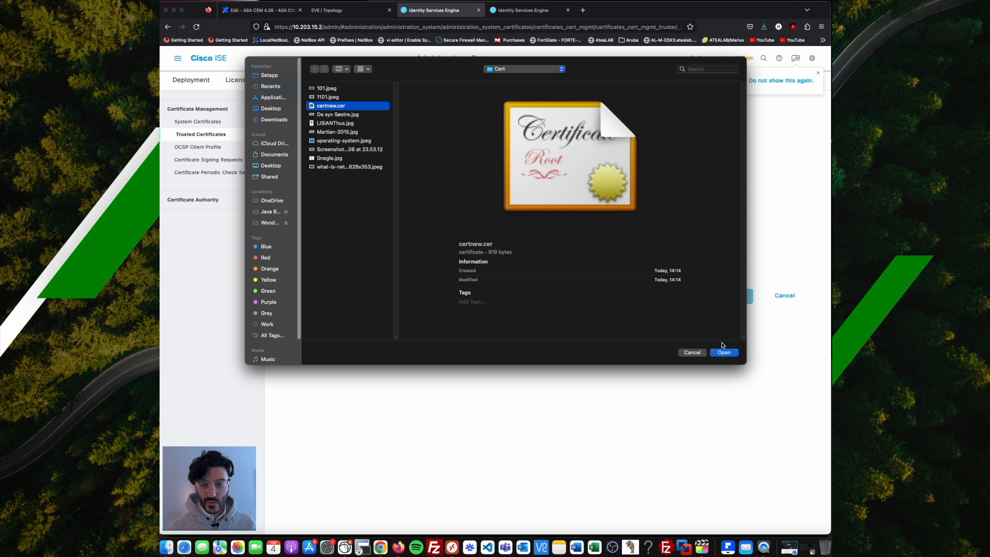
click(726, 354)
click(440, 148)
key(super+v)
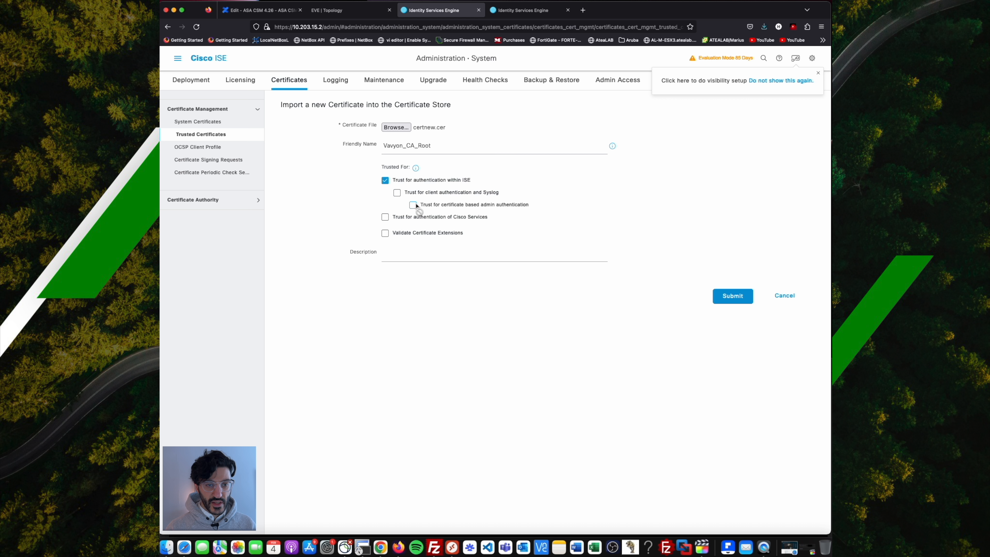
click(397, 192)
click(412, 204)
click(385, 218)
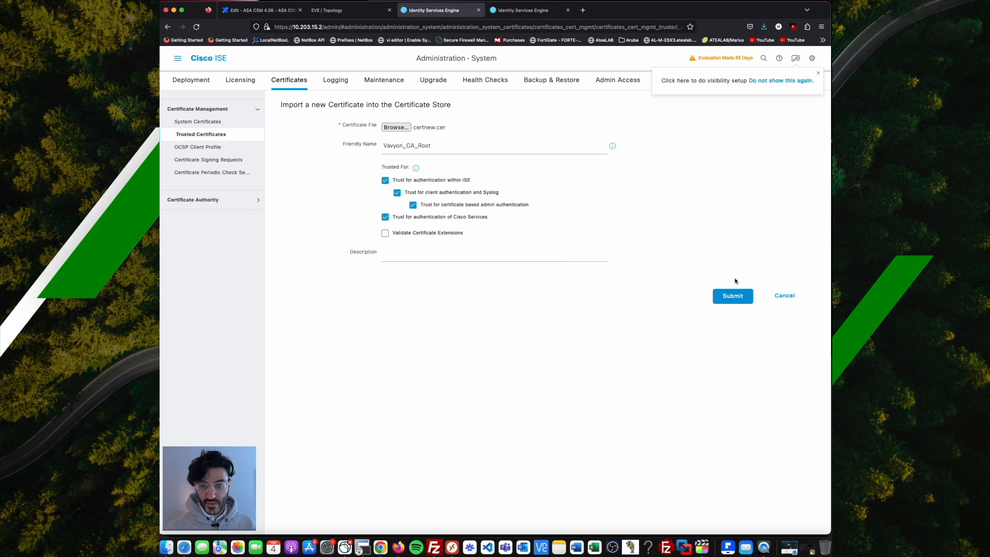
click(742, 297)
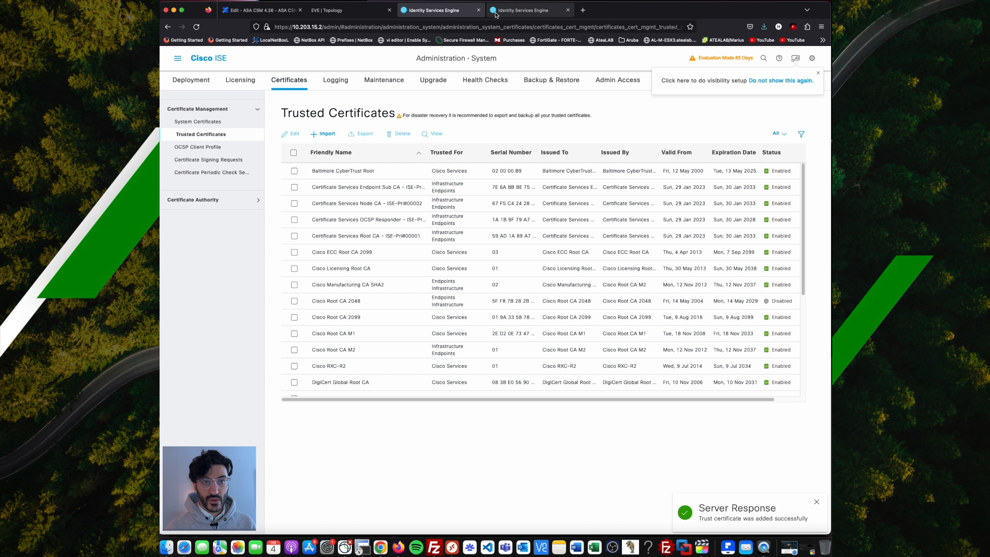
On ISE-Sec, start a trusted certificate import and select certnew.cer as the file.
click(518, 12)
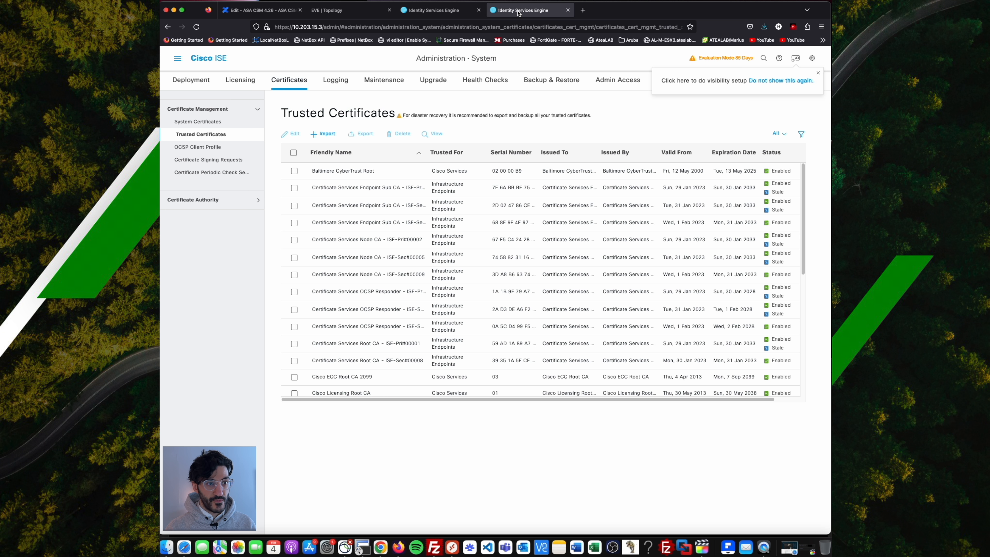
click(214, 137)
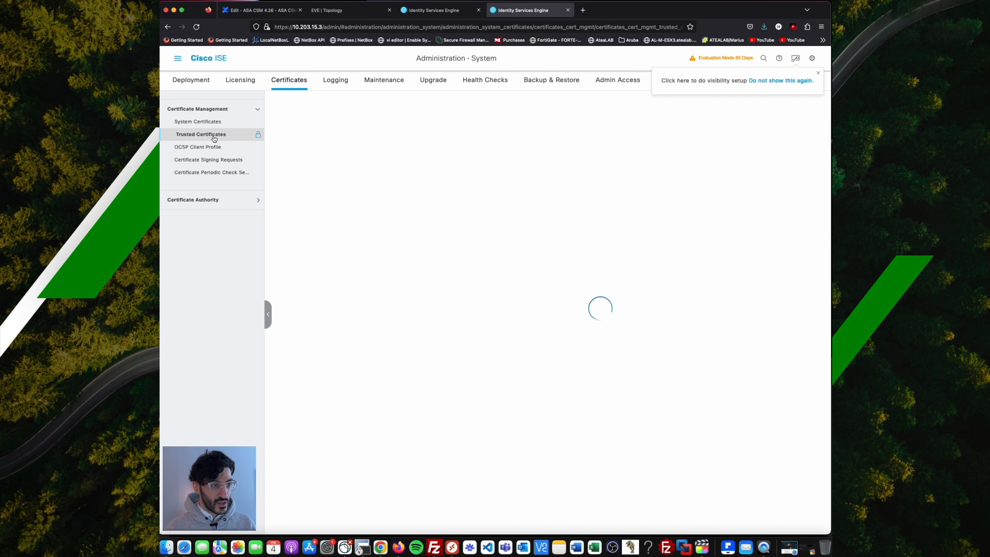
click(329, 133)
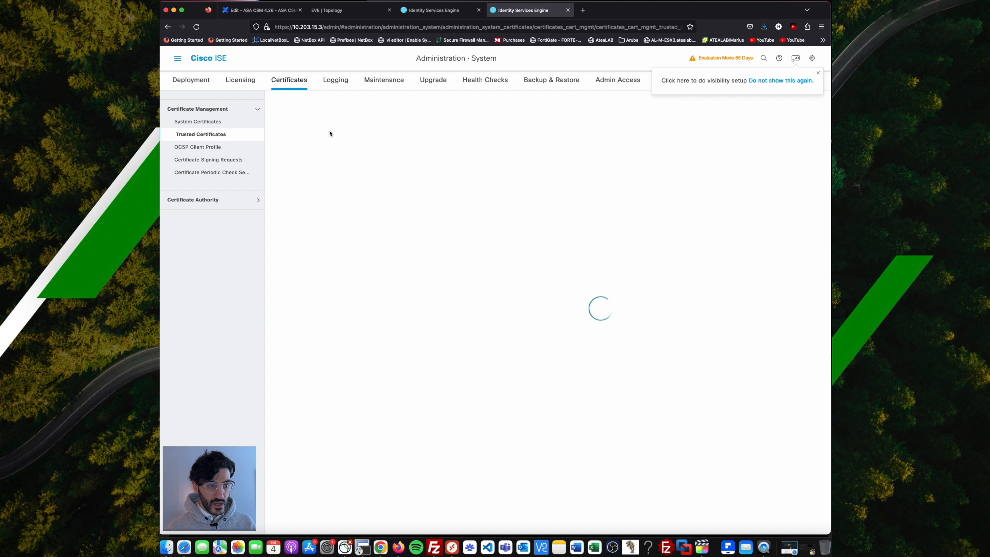
click(405, 132)
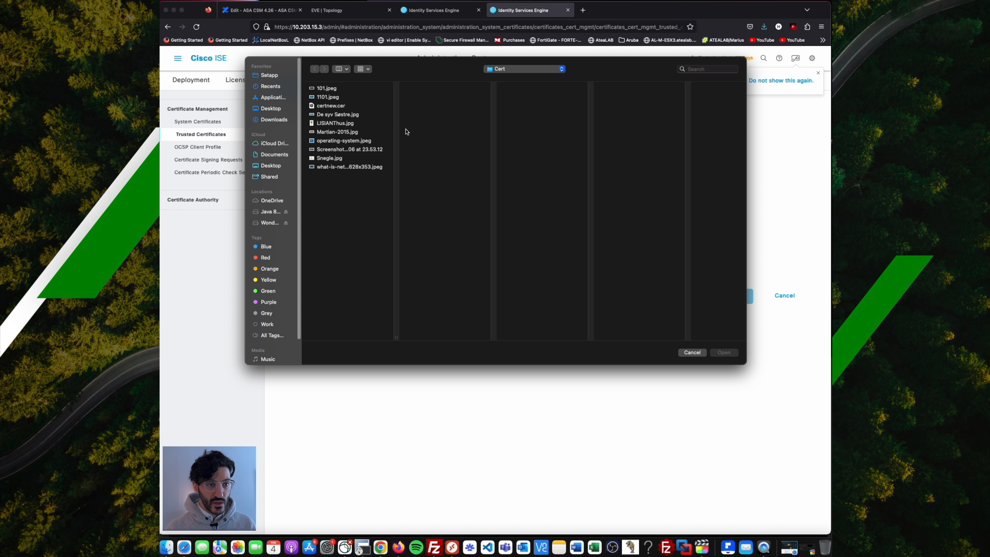
click(342, 106)
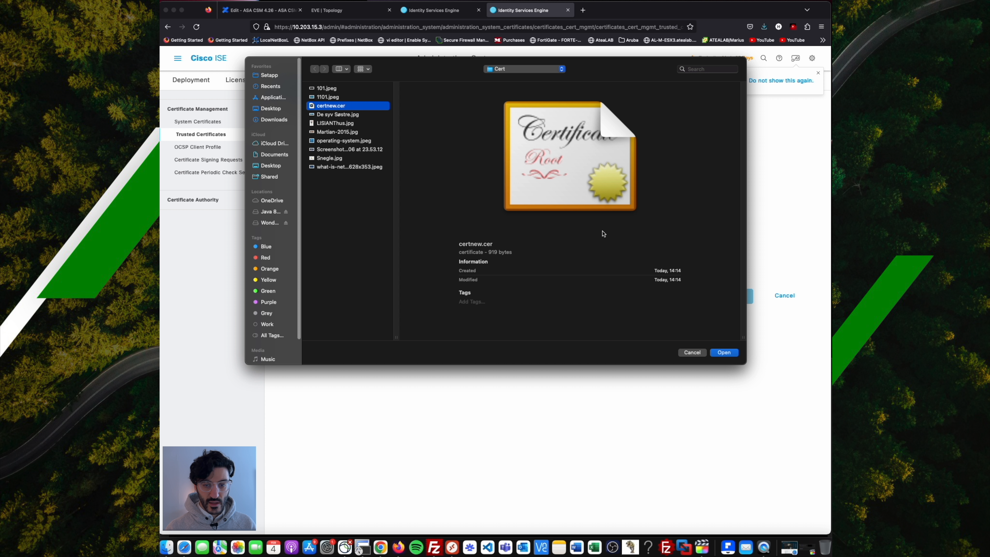
click(724, 352)
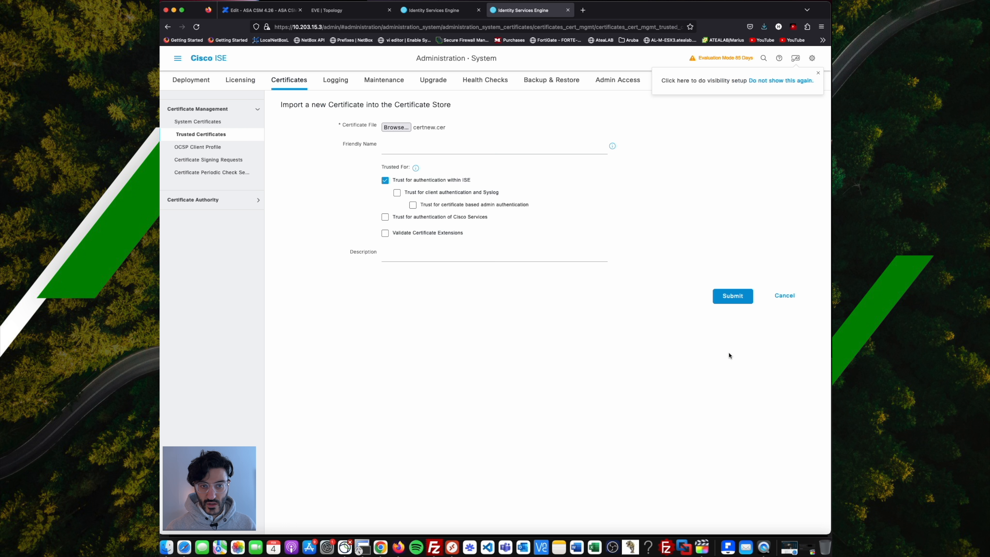
Name it Vavylon_CA_Root, trust it for client, admin and Cisco Services authentication, and submit.
click(435, 146)
text(Vavylon_CA_Root)
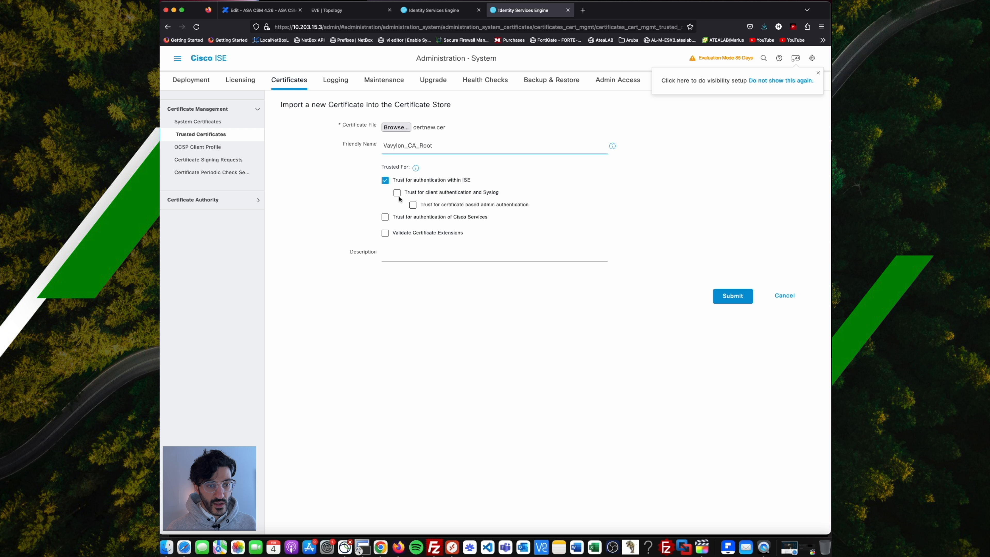
click(397, 193)
click(413, 204)
click(386, 218)
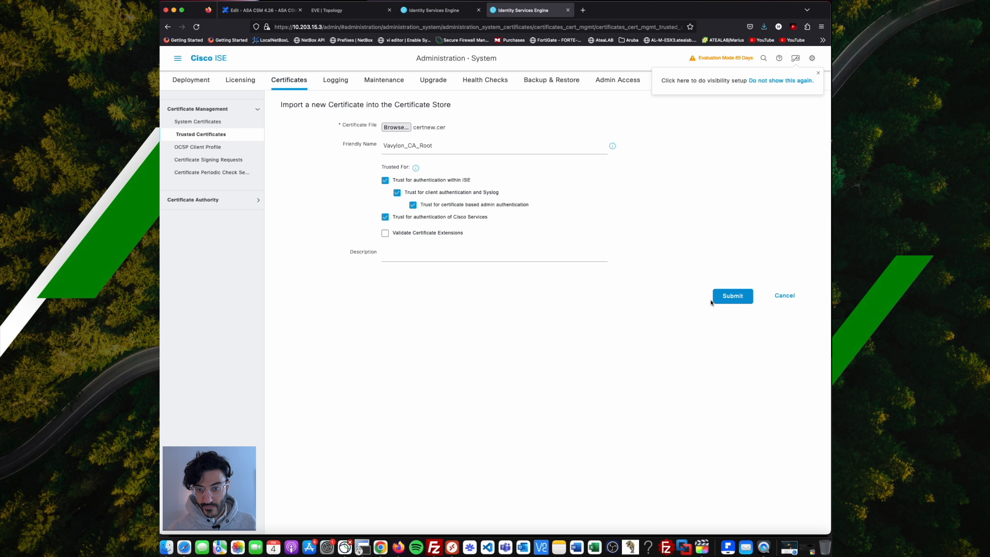
click(720, 301)
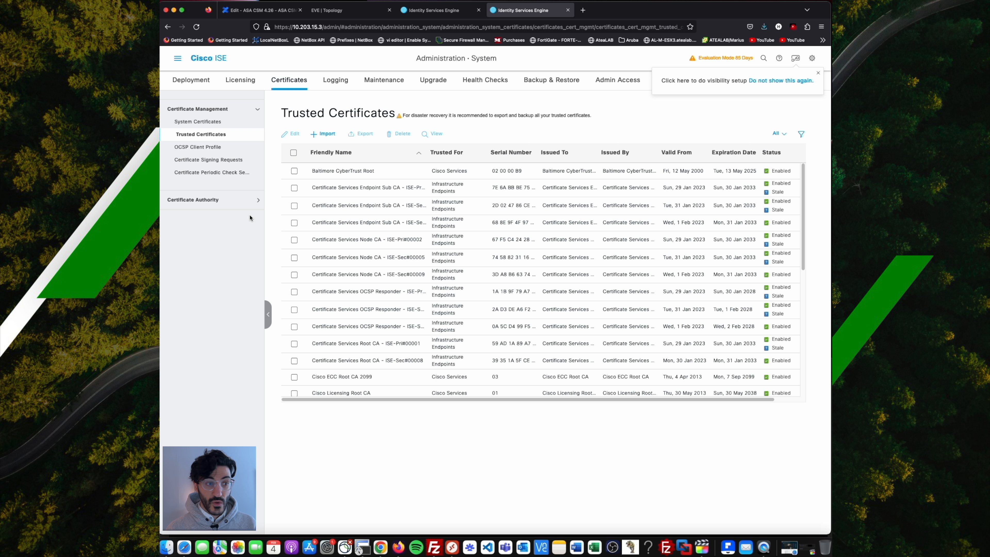
click(415, 12)
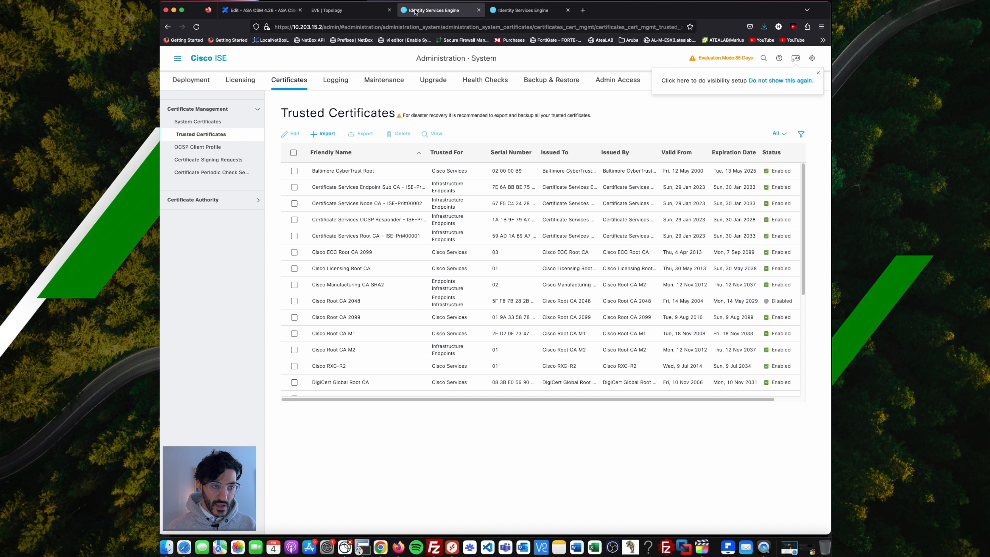
Open the empty Certificate Signing Requests list and begin generating a new CSR.
click(217, 164)
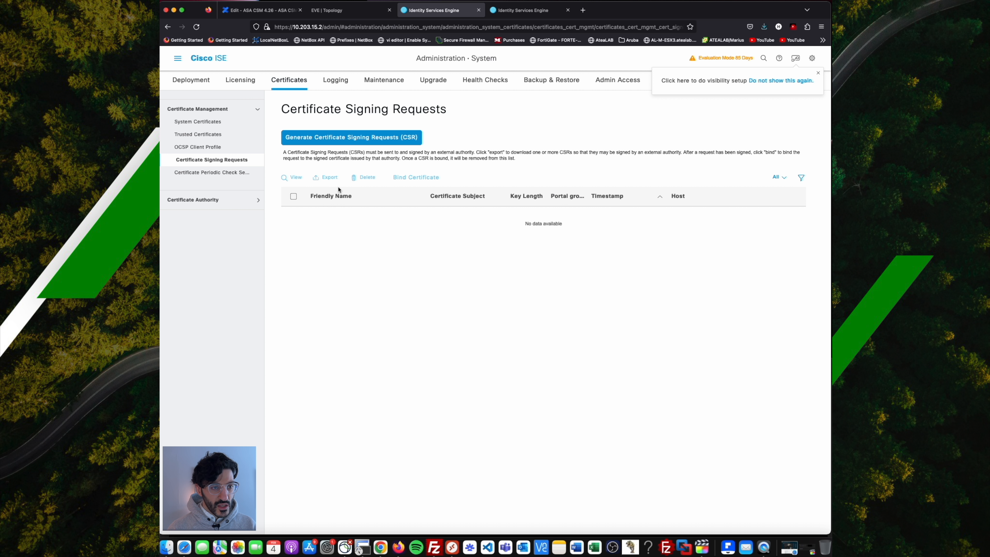
click(364, 144)
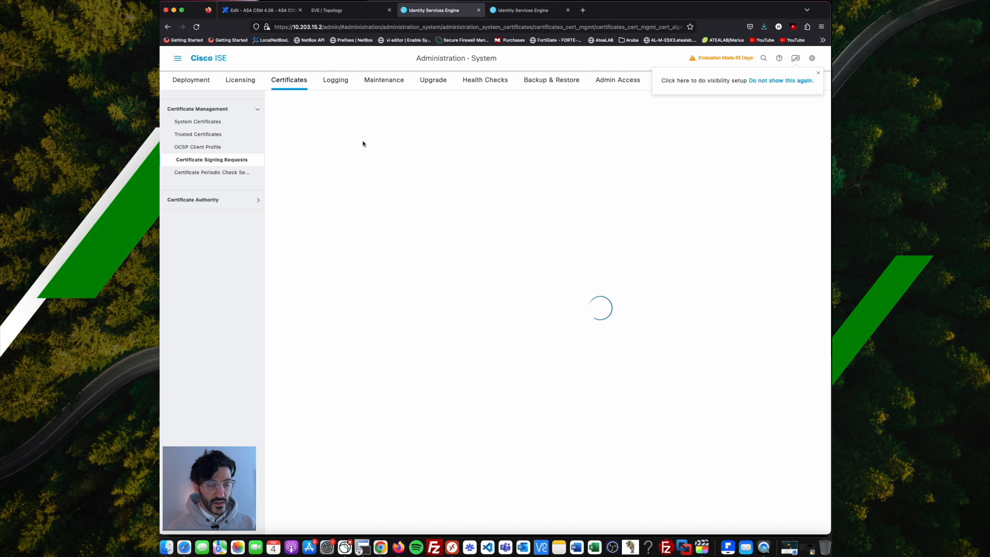
Generate an ISE-Pri Multi-Use CSR with OU ISE, O Cisco, RSA 4096 and SHA-384.
scroll(378, 275, down, 2)
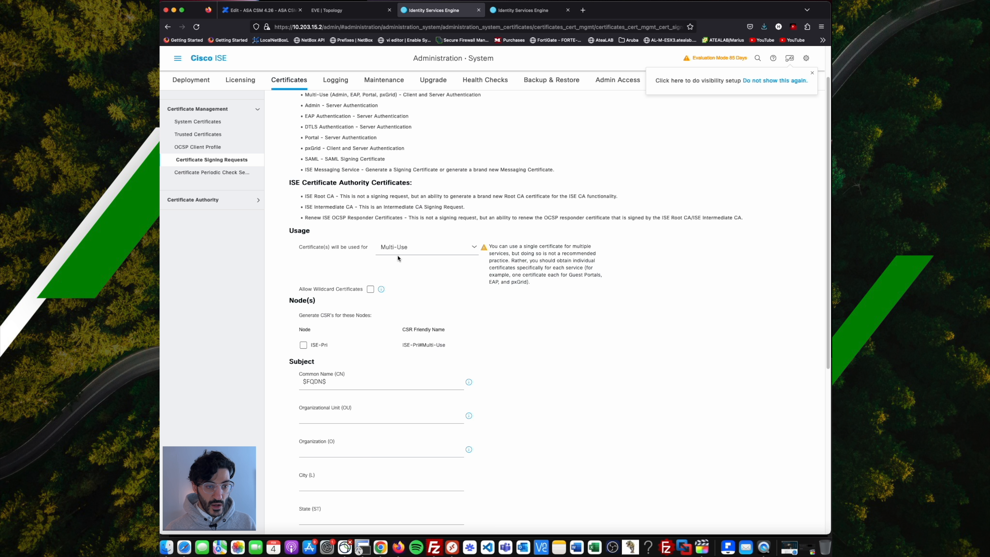
scroll(417, 254, down, 1)
scroll(424, 250, down, 5)
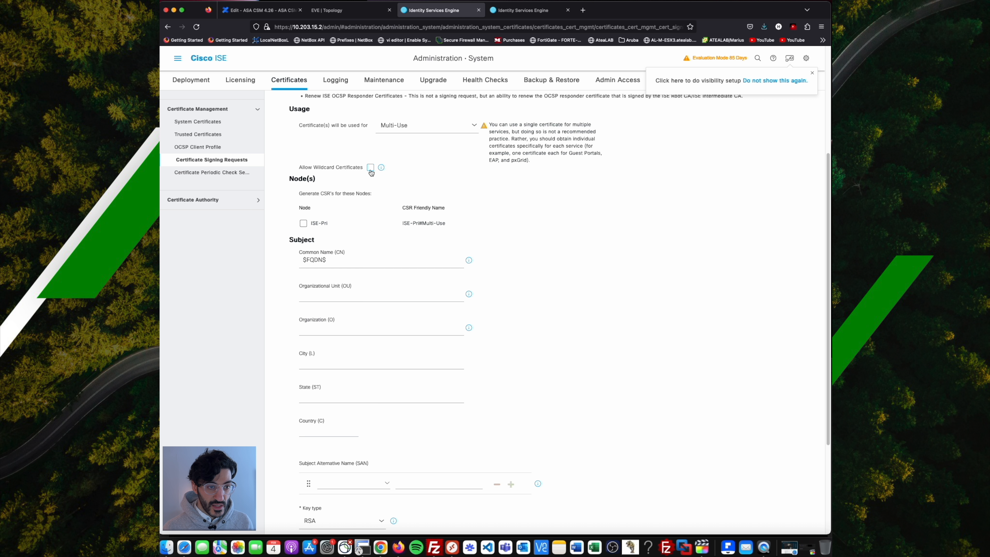
click(303, 224)
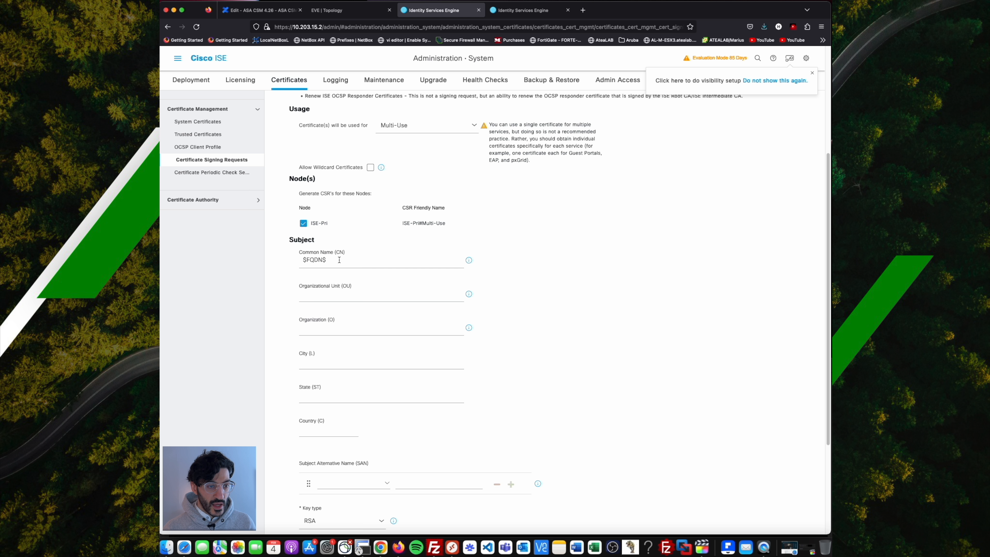
scroll(343, 260, down, 2)
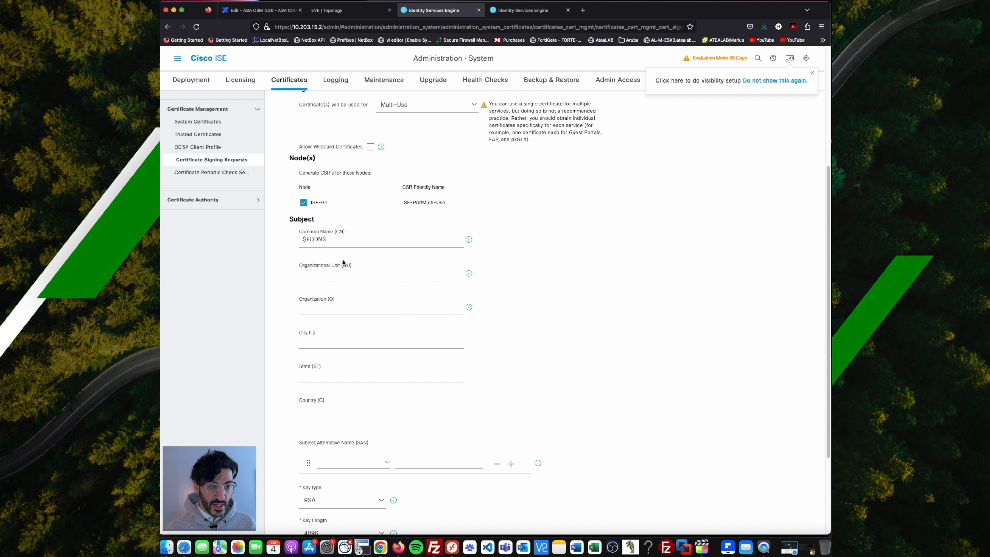
click(339, 260)
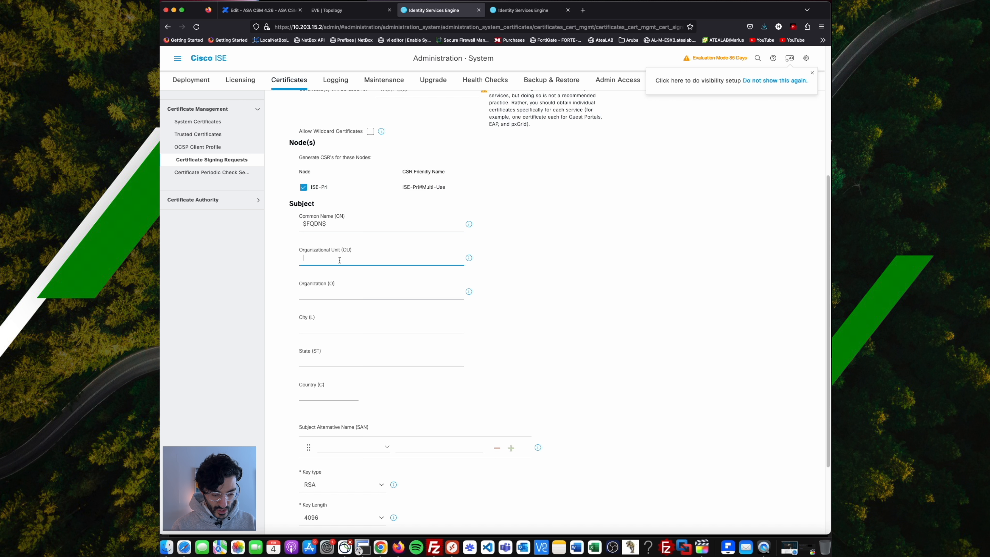
text(ISE)
key(Tab)
text(Cisco)
key(Tab)
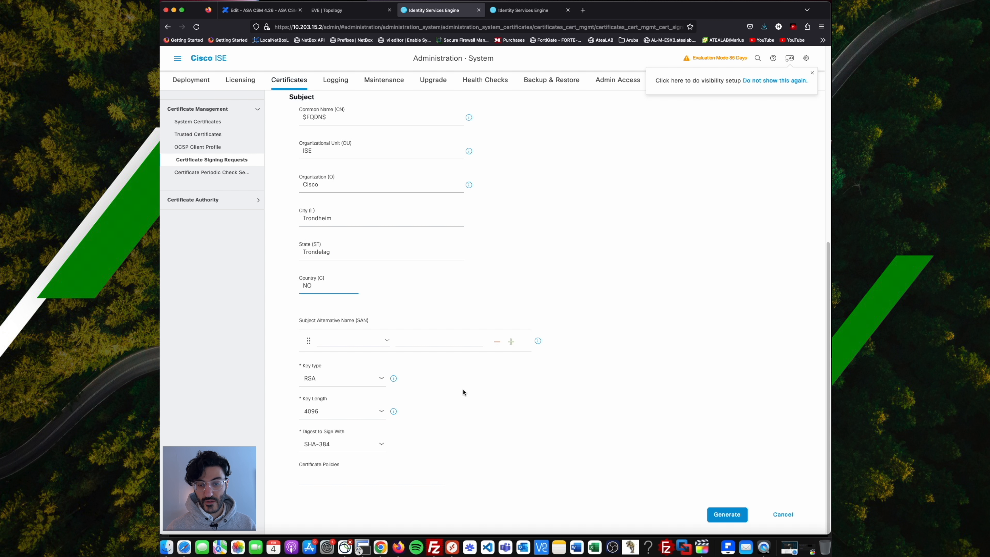
click(732, 521)
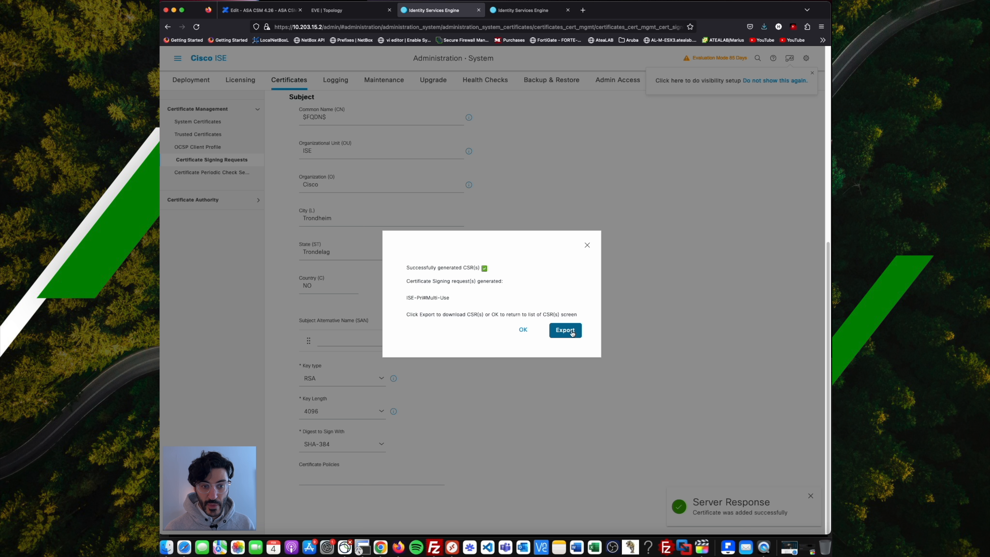
Open the ISE-Pri#Multi-Use CSR contents, select all the encoded text, and close the viewer.
click(523, 331)
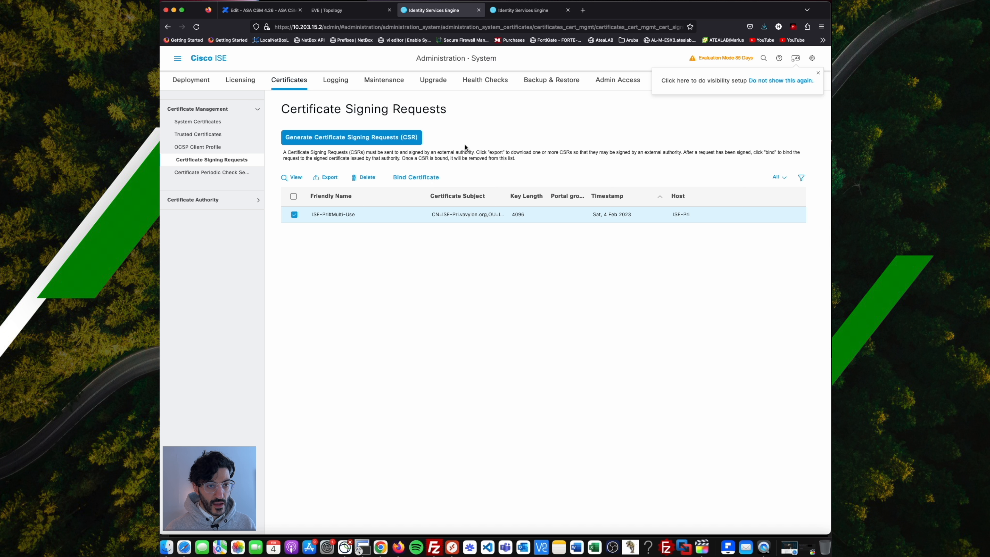
click(293, 177)
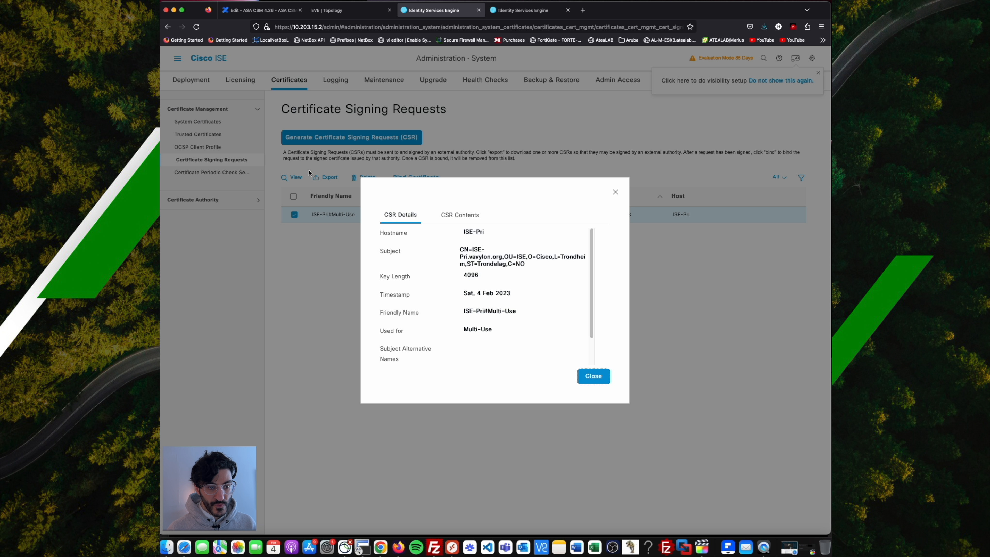
click(467, 218)
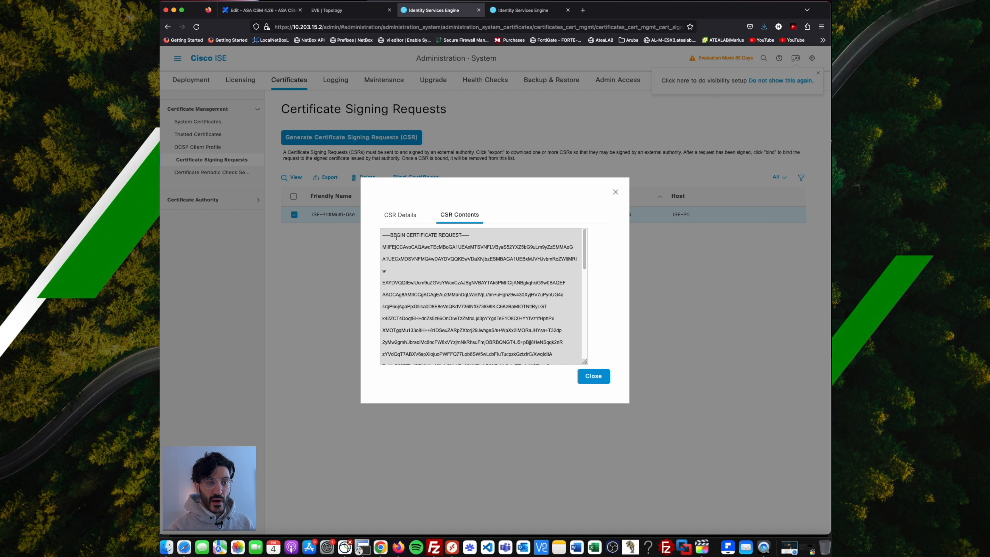
key(super+a)
click(593, 376)
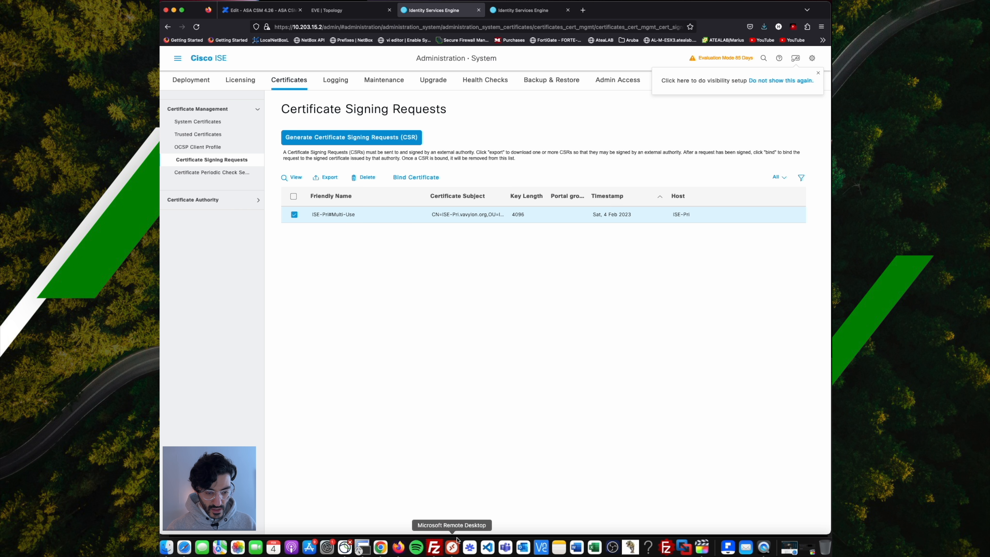
click(458, 539)
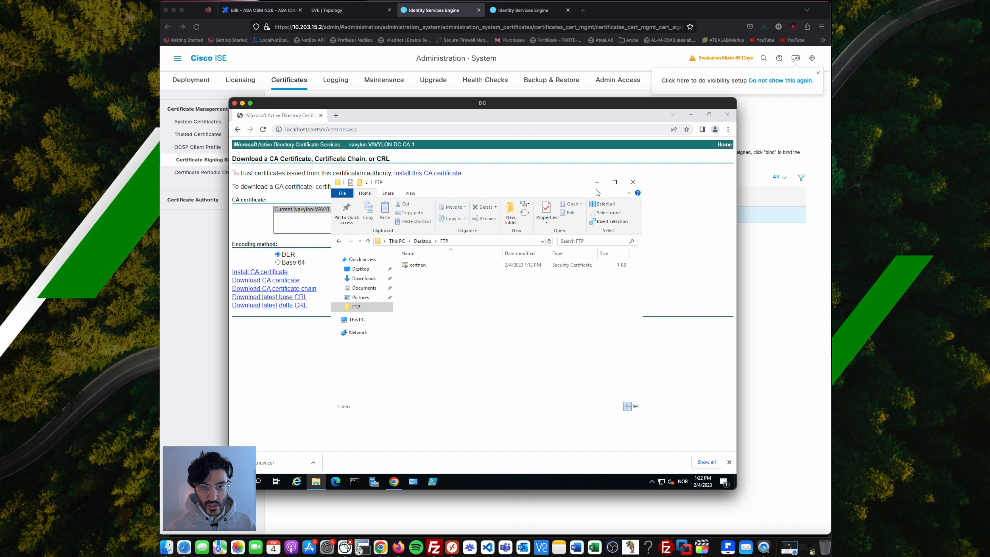
Open the advanced certificate request form on the CA's certificate services page.
click(416, 117)
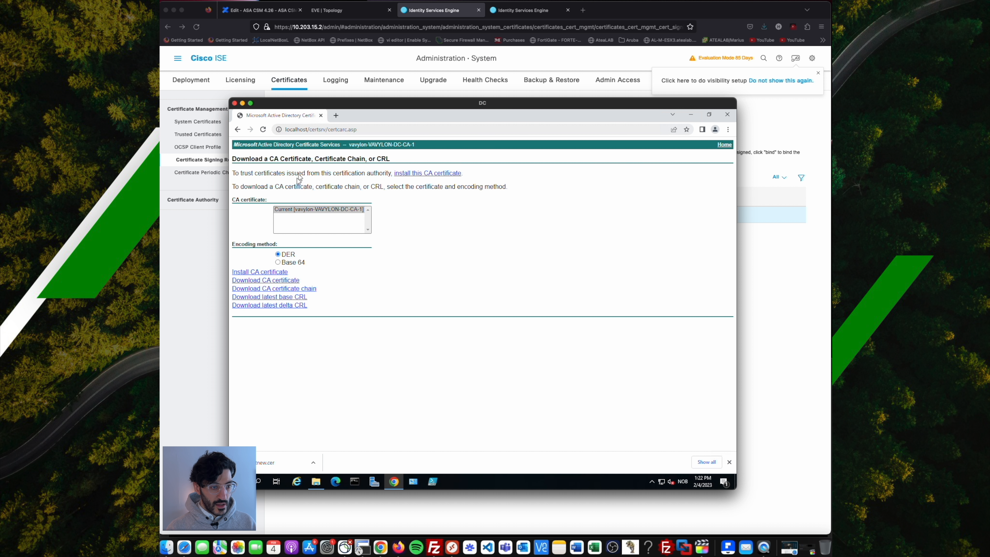
click(238, 129)
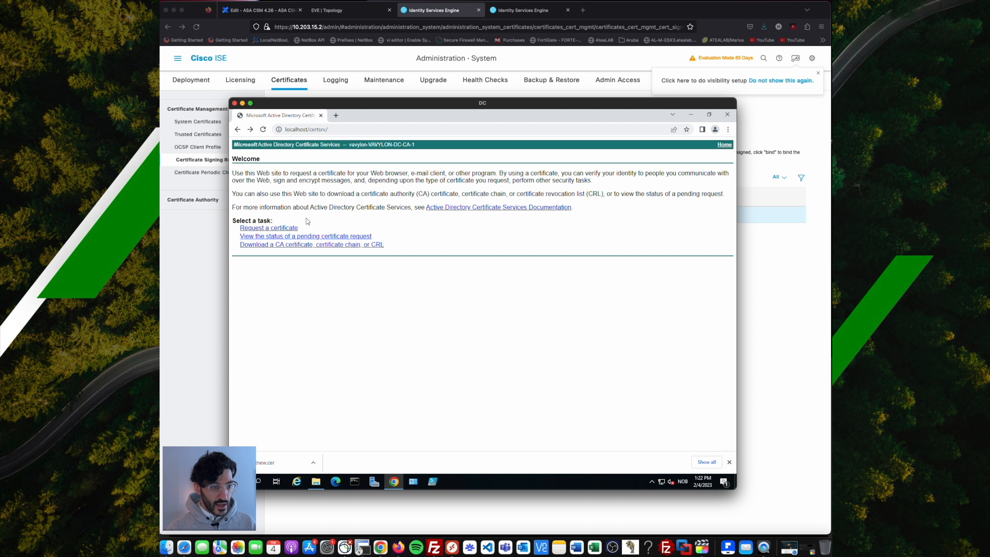
click(293, 229)
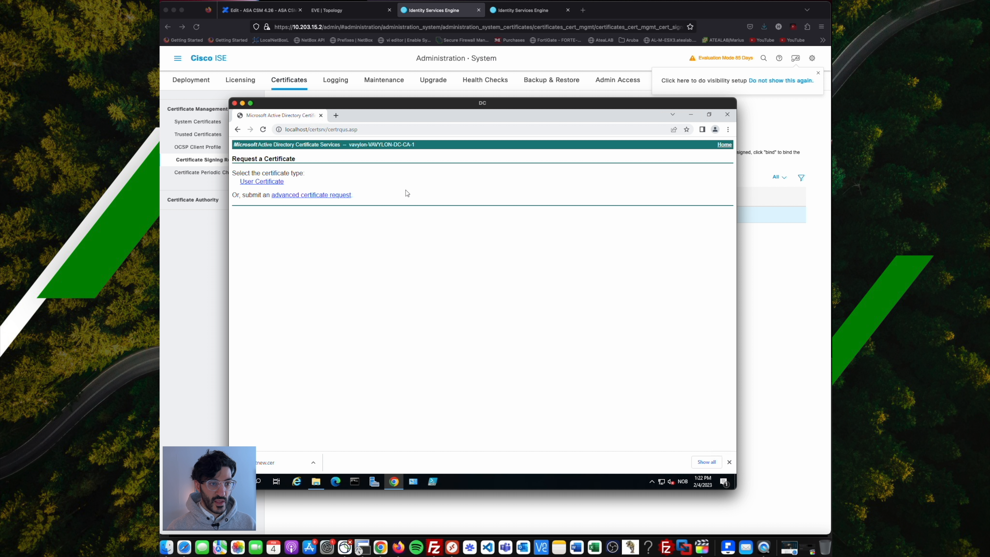
click(296, 195)
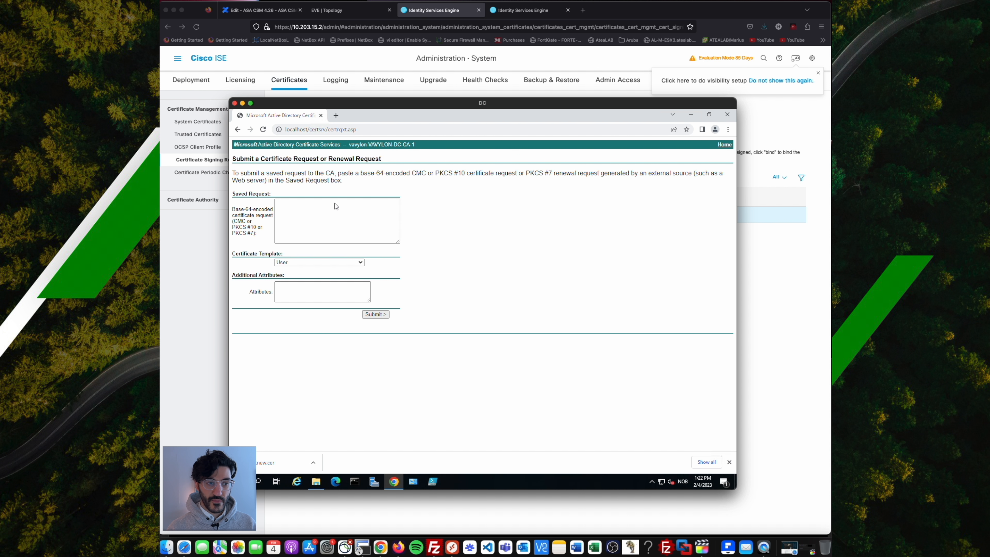
Paste the ISE-Pri signing request, choose the Web Server template and submit it.
click(327, 210)
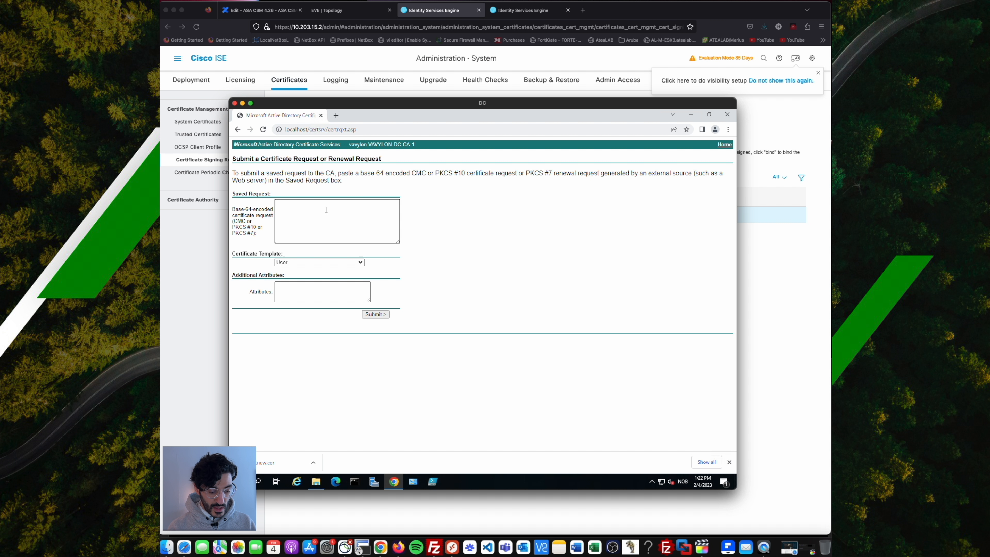
key(ctrl+v)
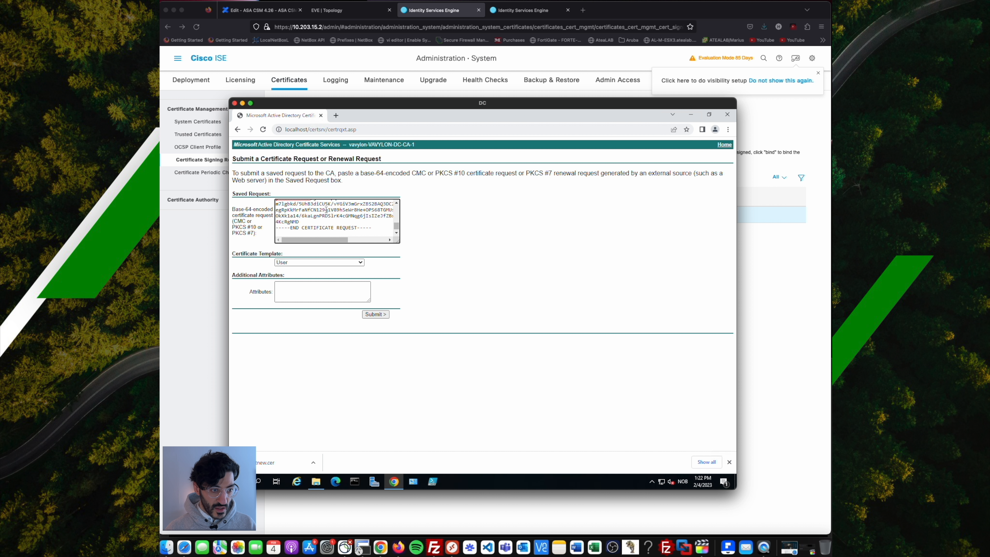
click(304, 263)
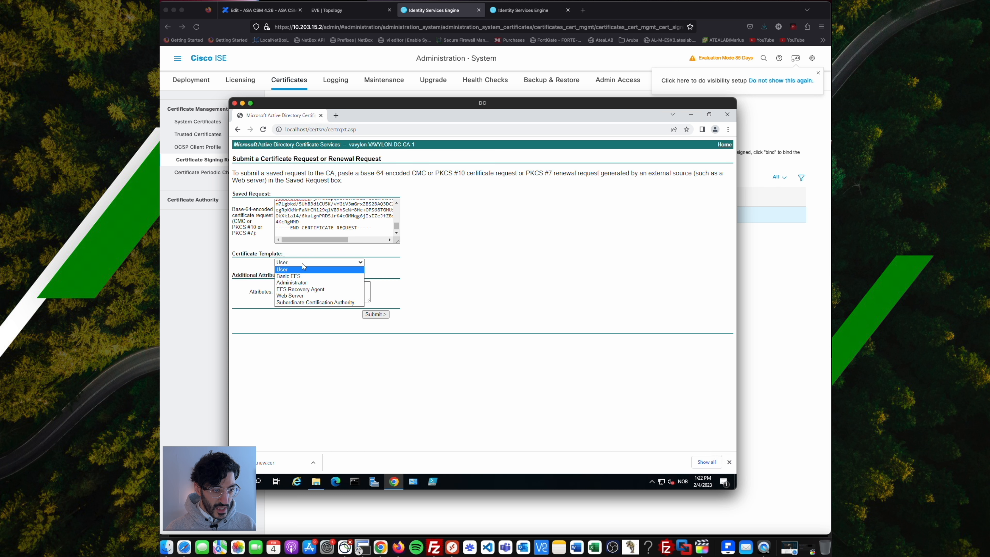
click(306, 297)
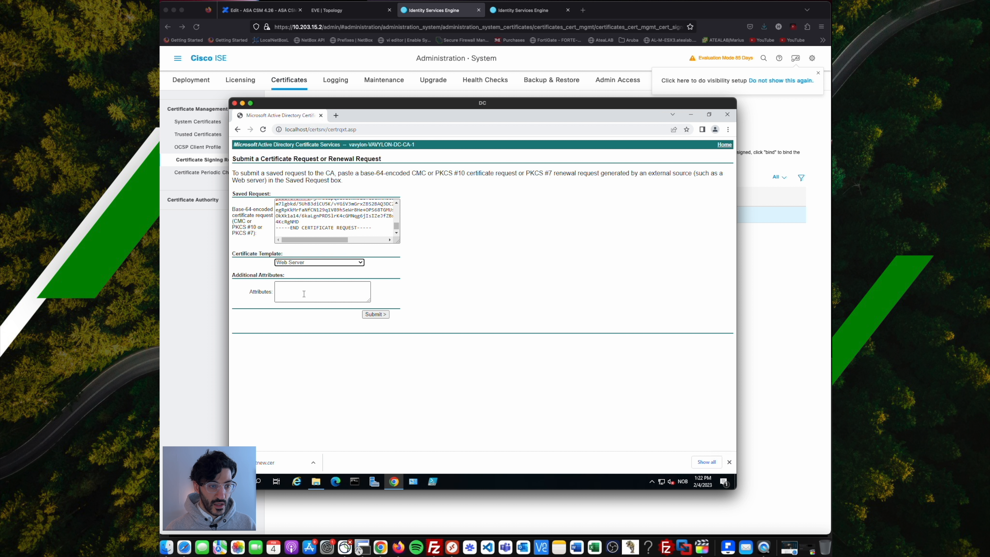
click(385, 316)
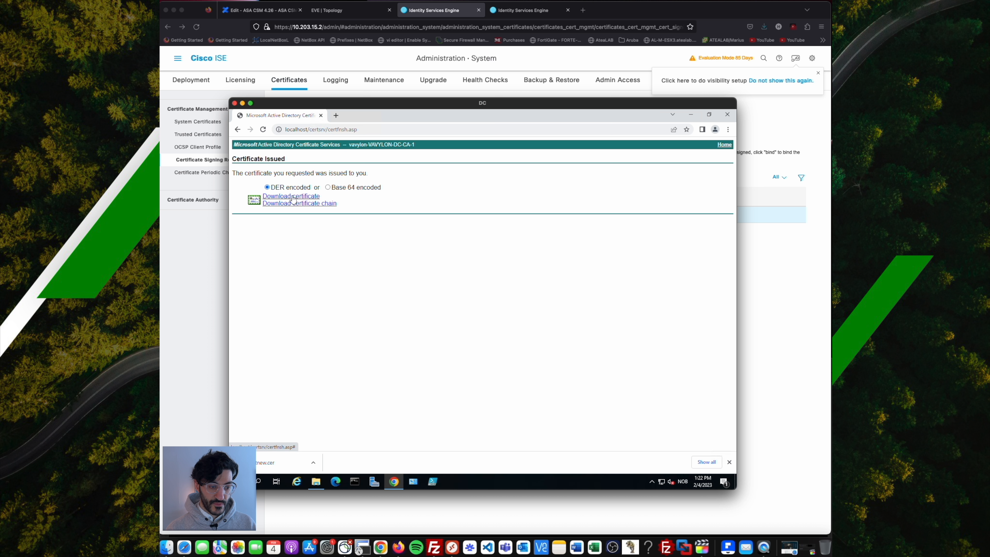
Download the issued certificate and show it in its download folder.
click(294, 200)
click(313, 462)
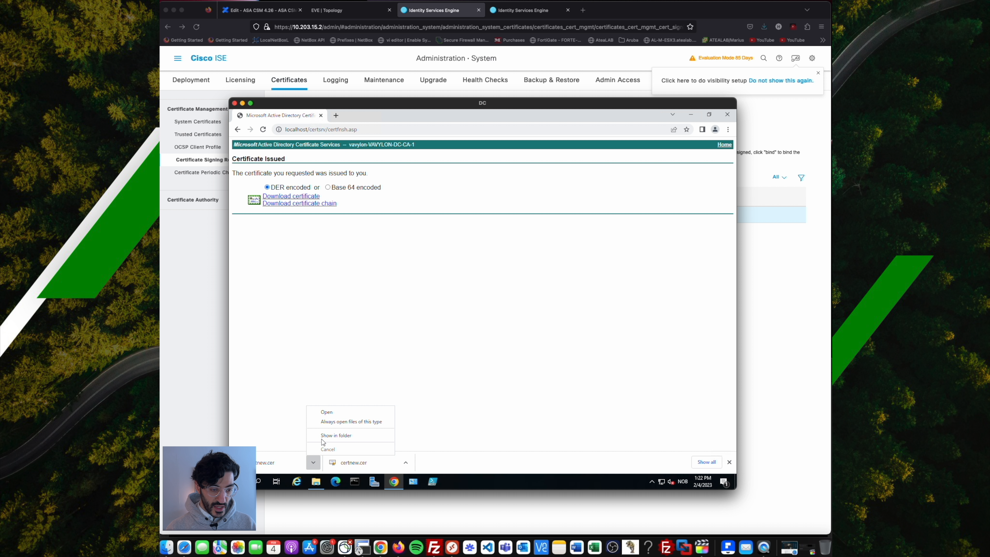
click(331, 436)
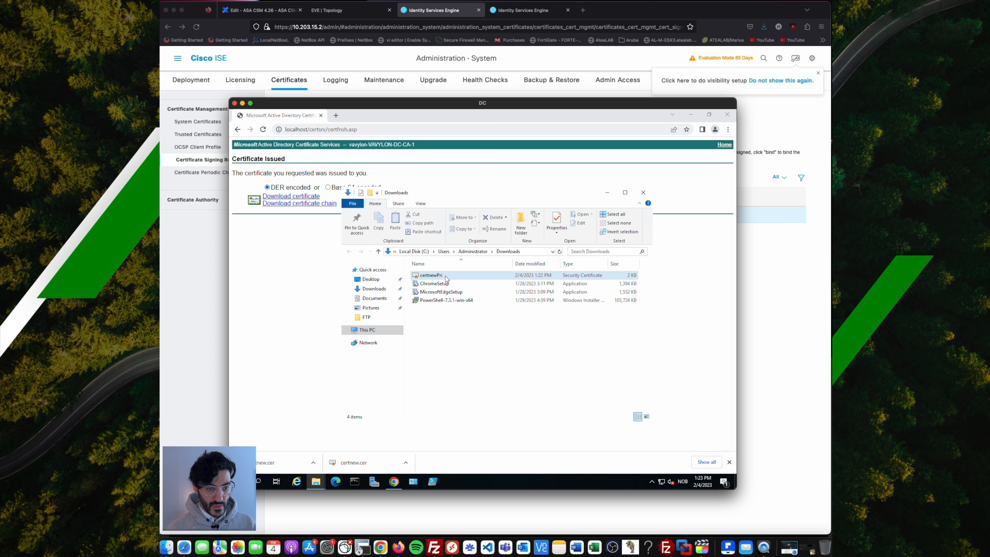
Copy the certnewPri file into the Desktop FTP folder.
right_click(446, 276)
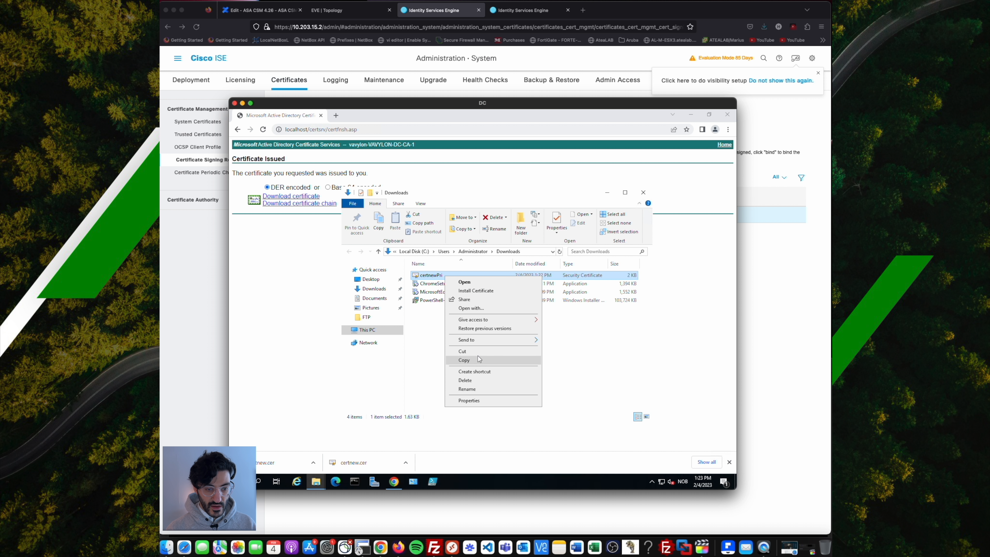
click(475, 351)
click(366, 318)
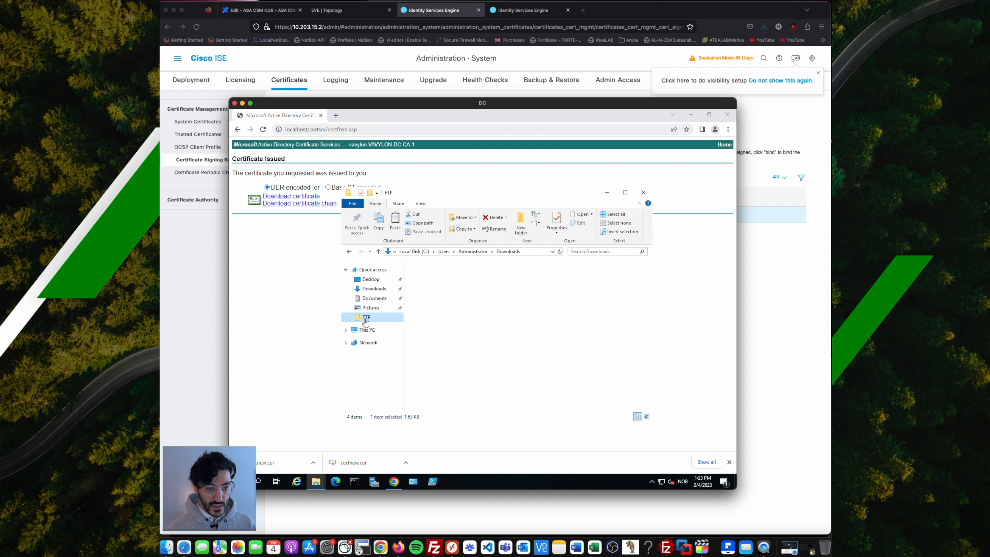
right_click(432, 292)
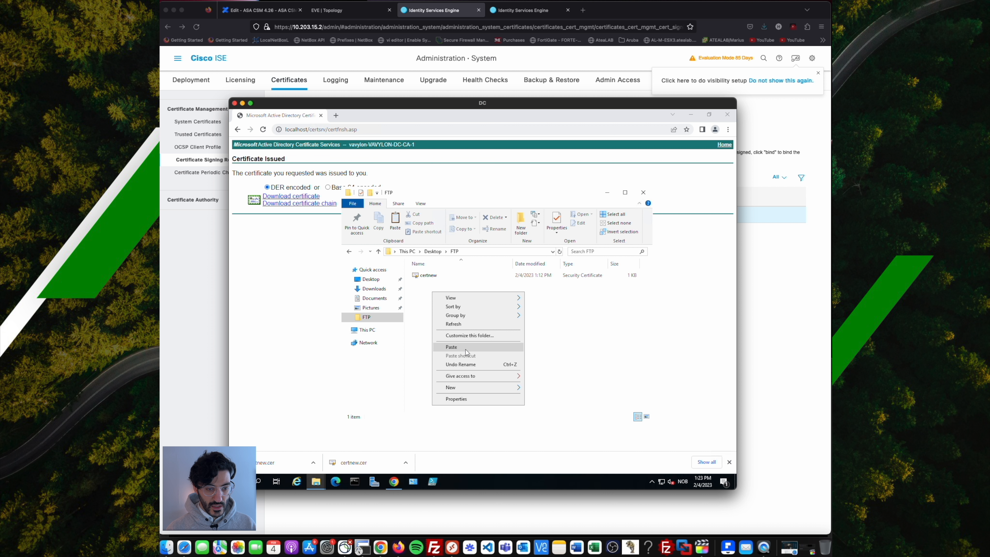
click(451, 346)
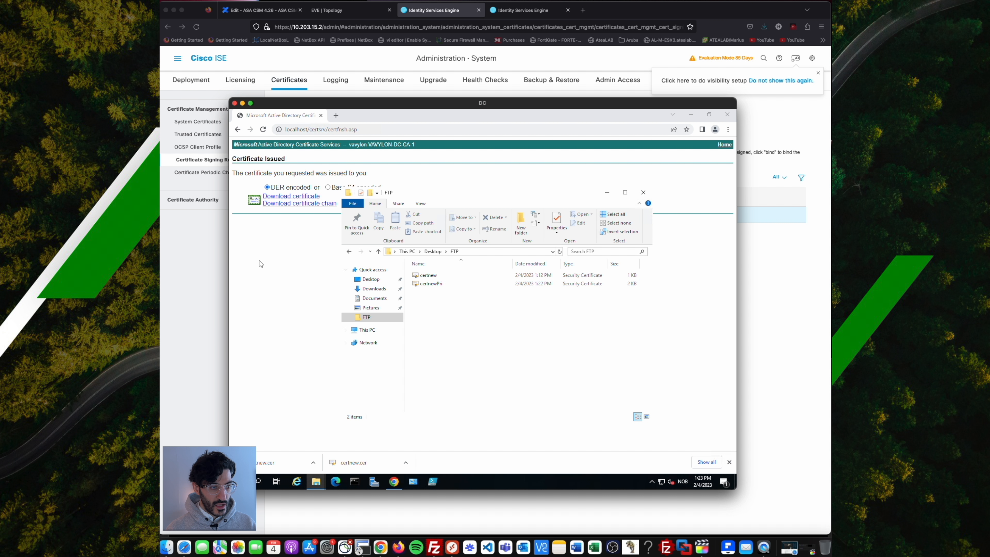
click(188, 258)
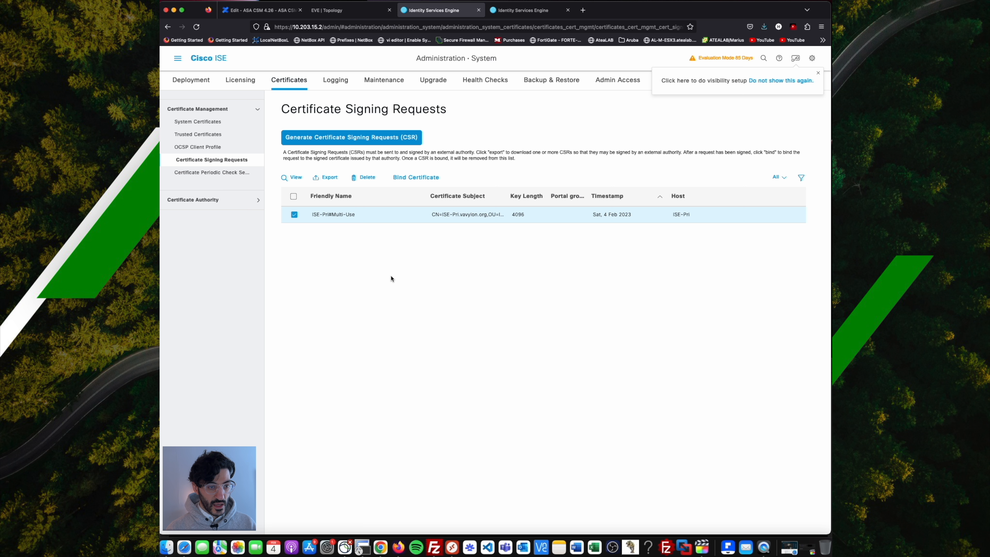
Refresh the server listing in FileZilla and download certnewPri.cer into the local Cert folder.
click(434, 546)
right_click(570, 314)
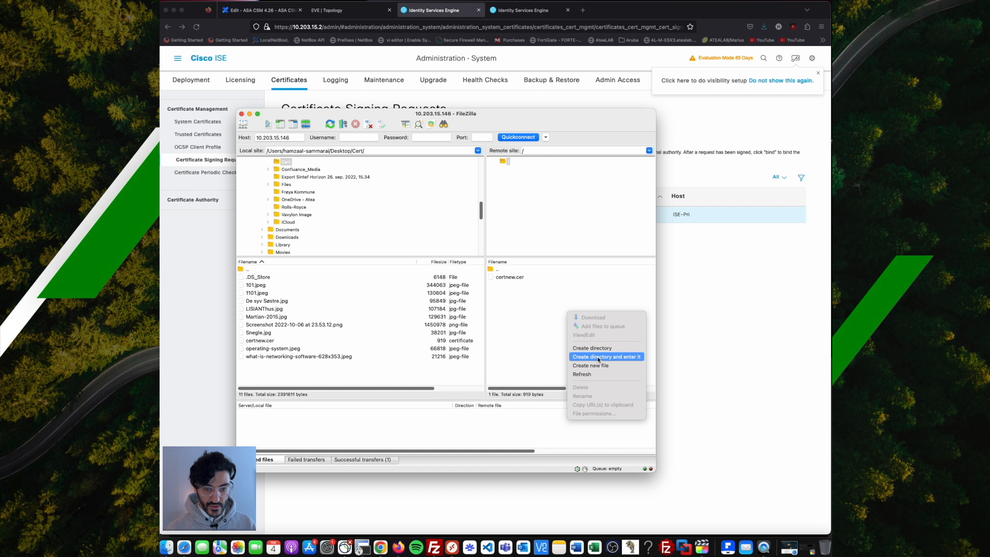
click(600, 375)
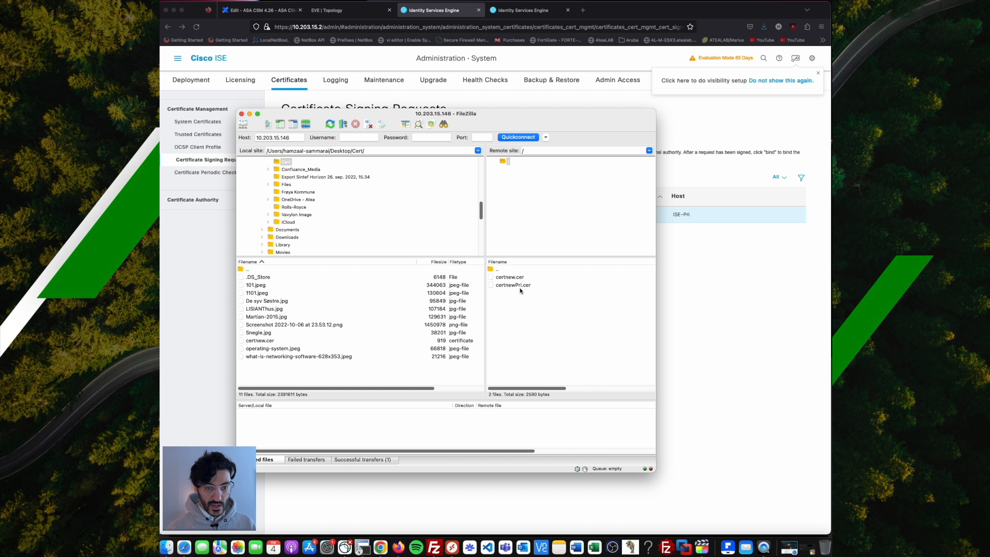
click(519, 288)
drag(518, 289, 342, 305)
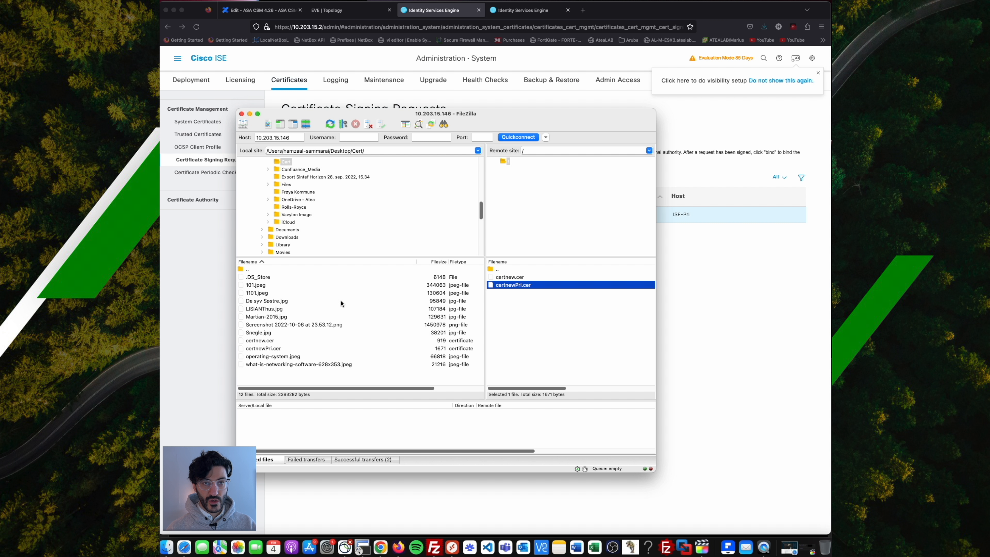
click(201, 254)
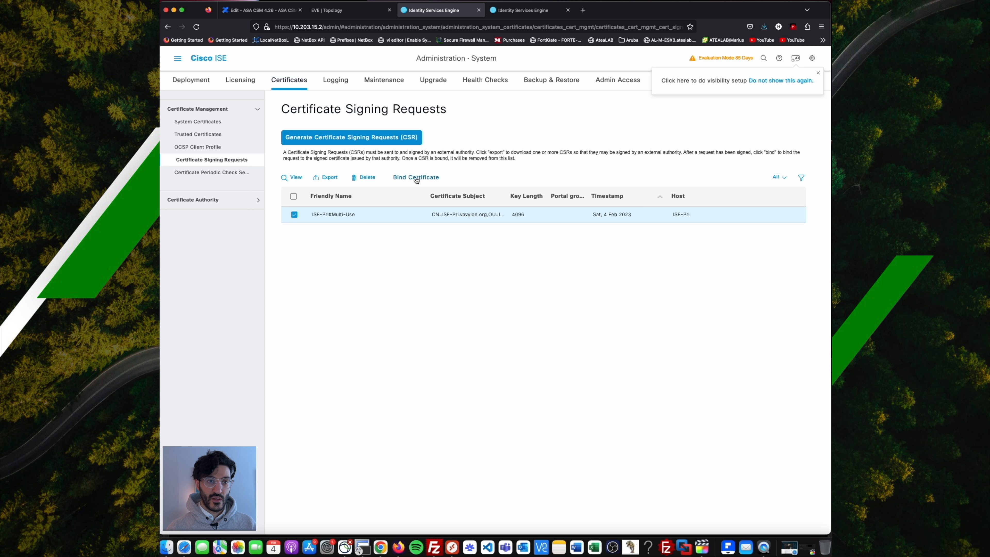
Bind certnewPri.cer to the ISE-Pri request with friendly name Vavylon_CA_CSR_Pri.
click(417, 178)
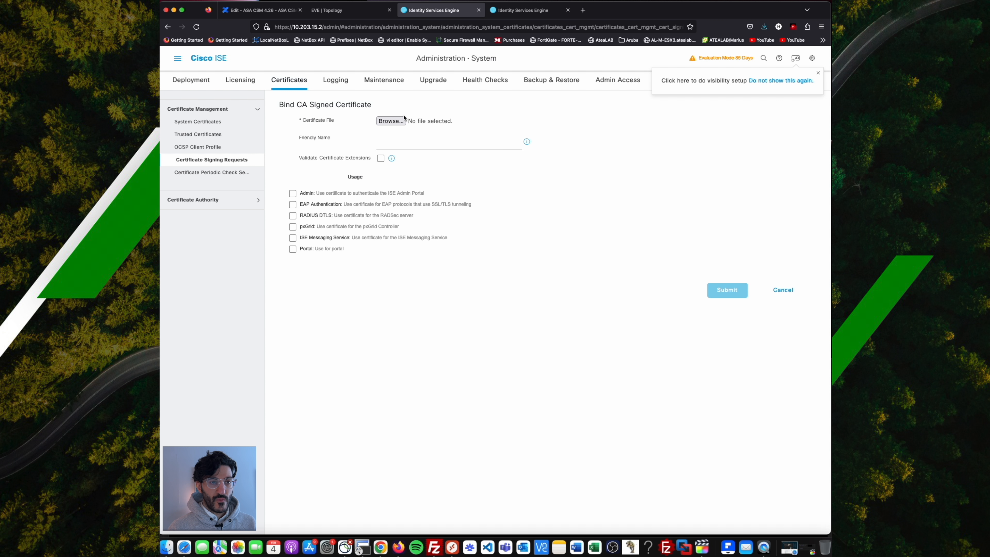
click(391, 121)
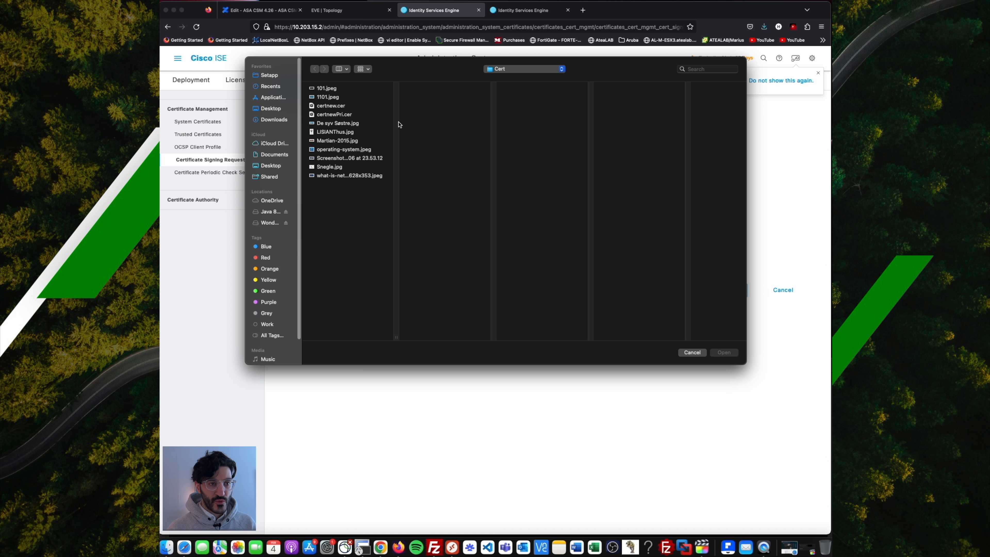
click(332, 118)
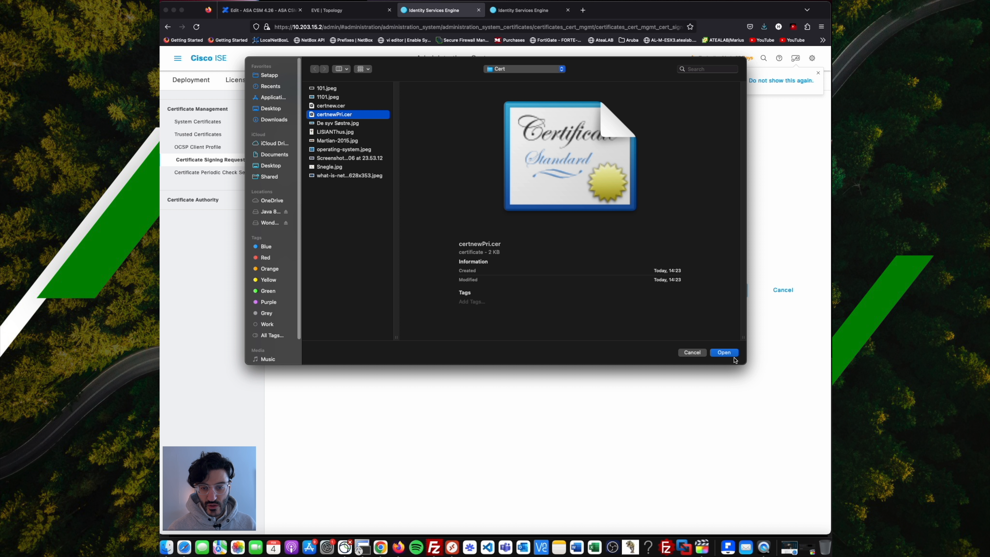
click(724, 353)
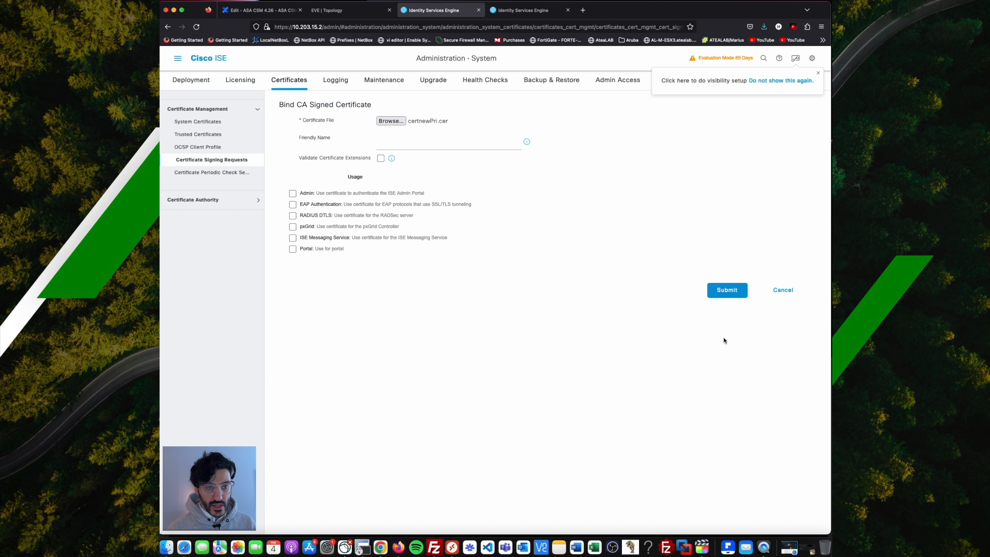
click(449, 144)
text(Vavylon_CA_CSR_Pri)
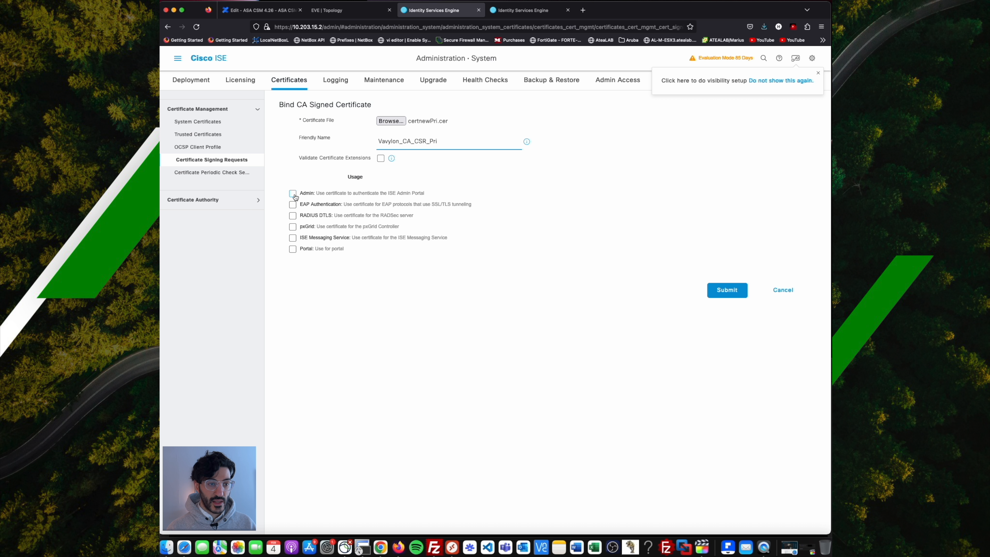
Enable Admin, EAP Authentication, RADIUS DTLS and Portal usage, tagging it Default Portal Certificate Group.
click(295, 197)
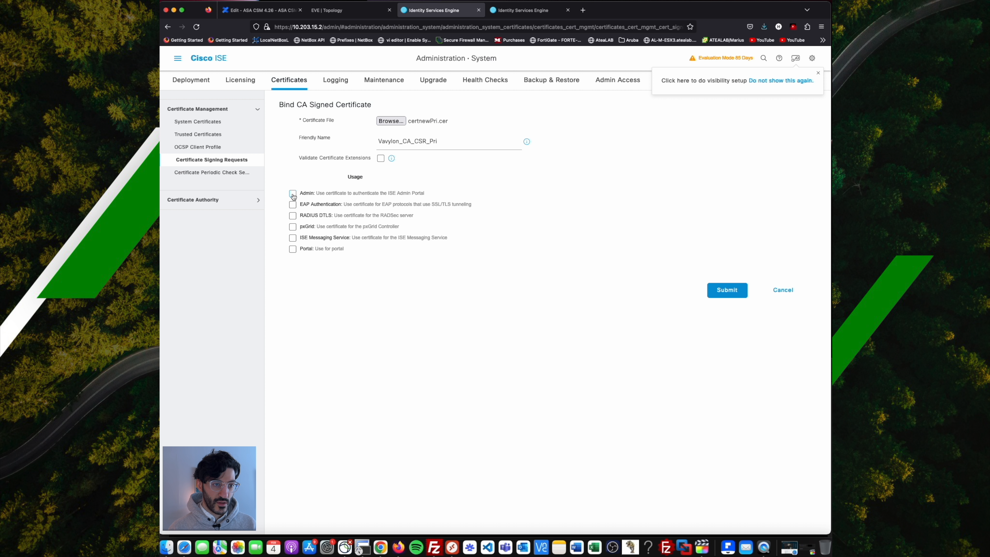
click(293, 194)
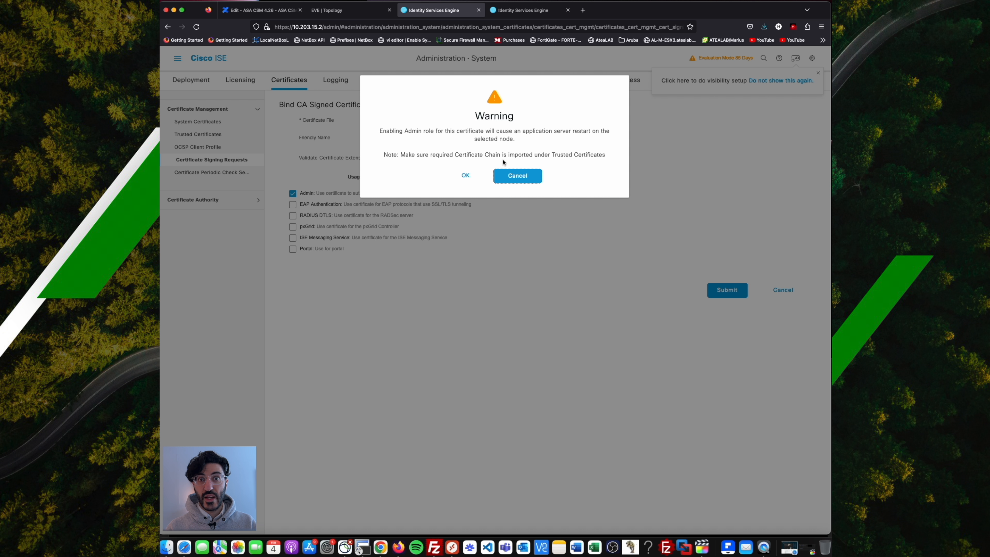
click(466, 177)
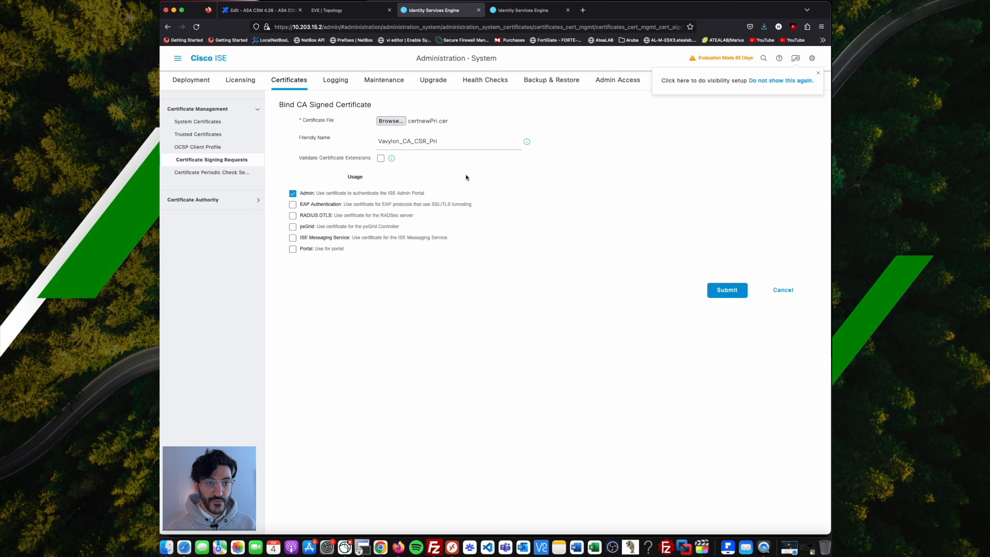
click(293, 205)
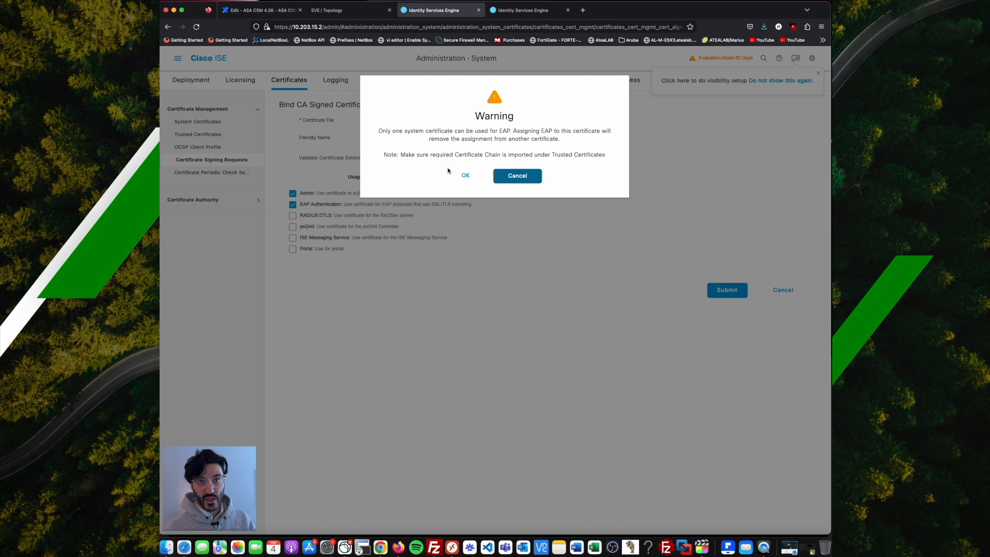
click(465, 176)
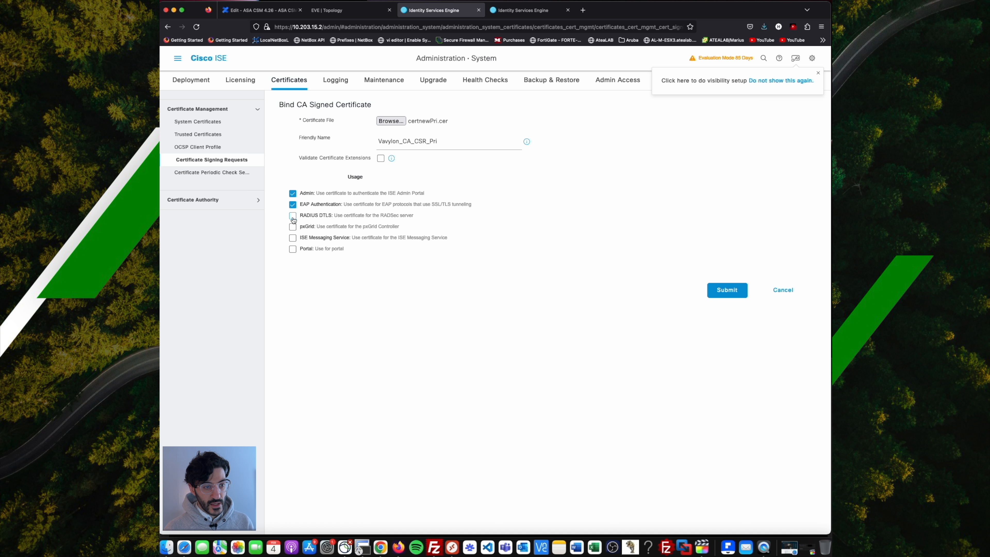
click(293, 216)
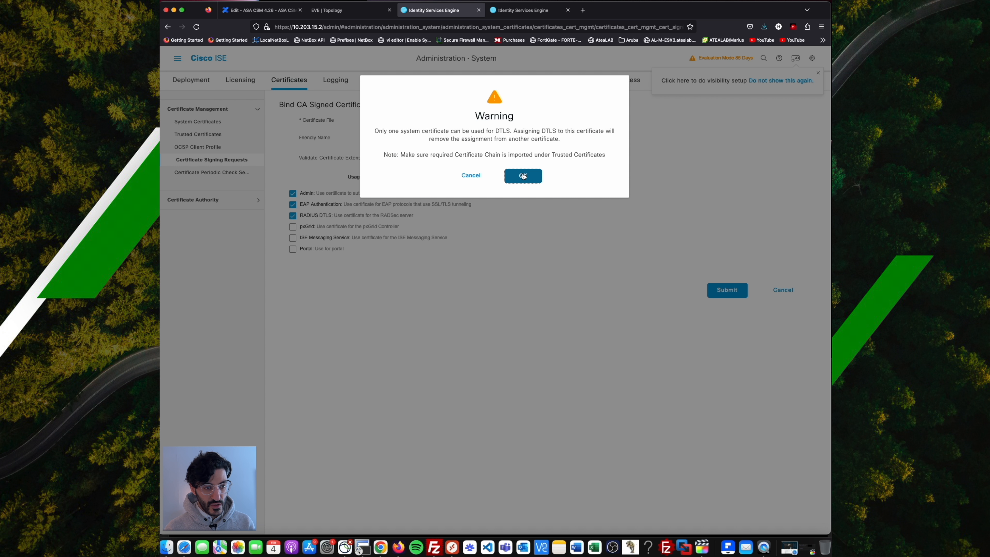
click(522, 176)
click(294, 249)
click(470, 266)
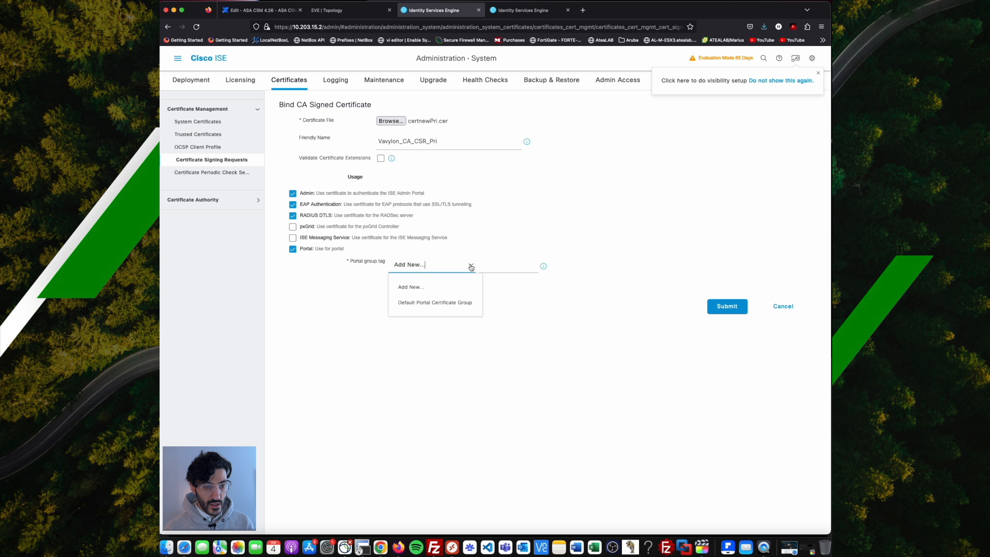
click(448, 303)
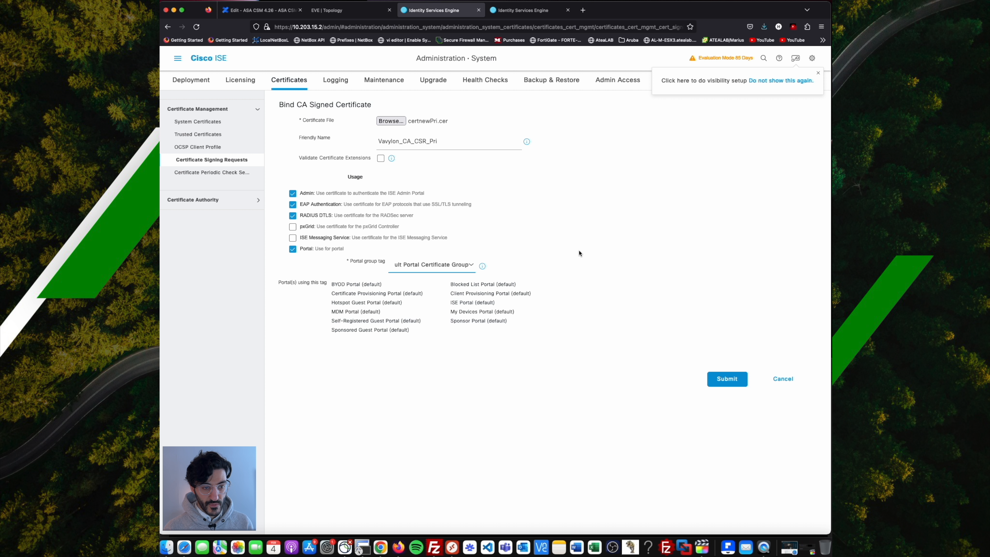
Submit the binding, accept the restart, validity and Portal tag warnings, then return to the ISE-Sec CSR tab.
click(731, 377)
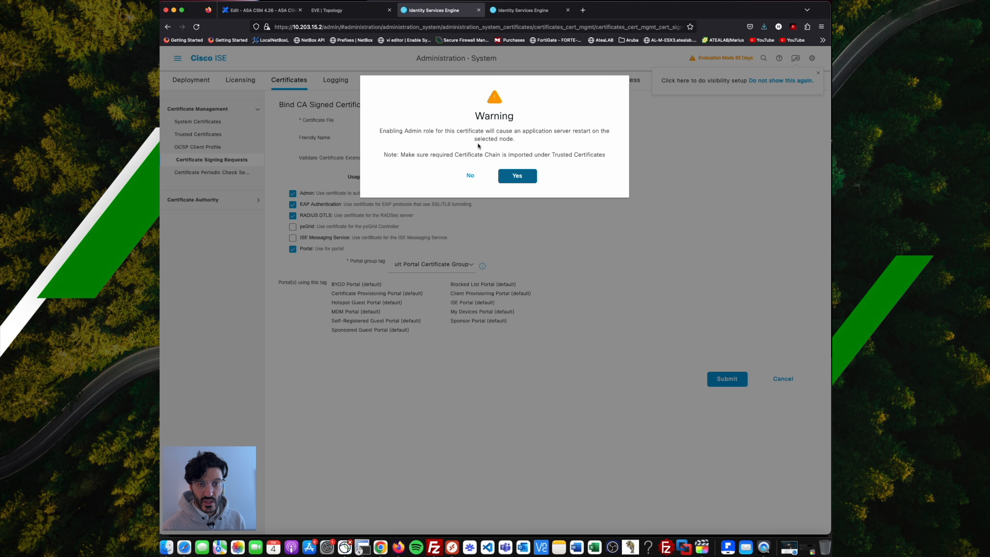
click(517, 176)
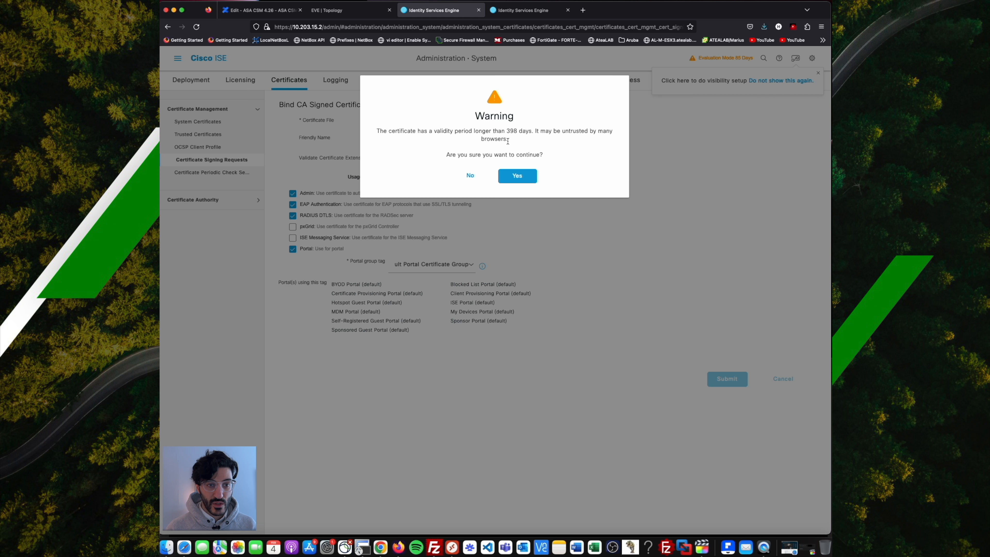
click(521, 176)
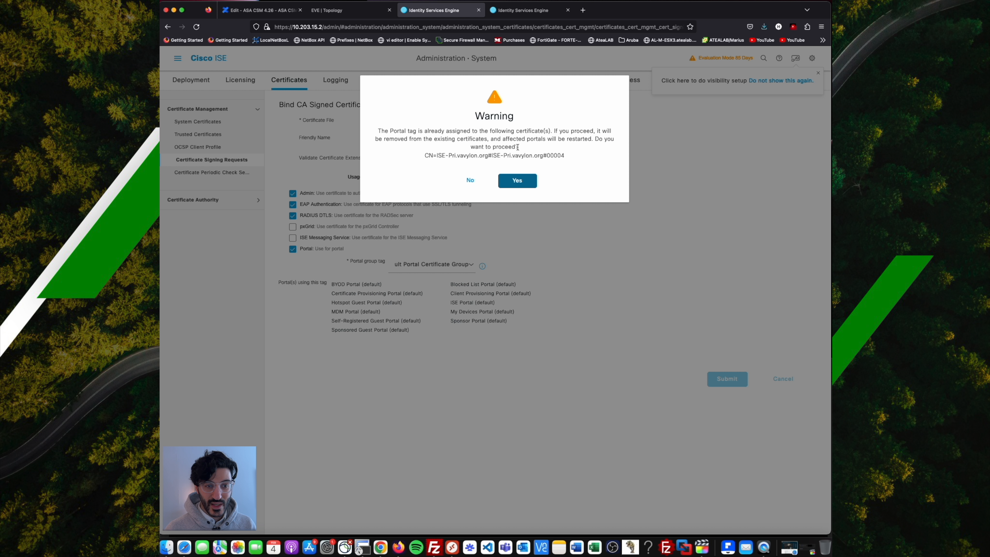
click(523, 183)
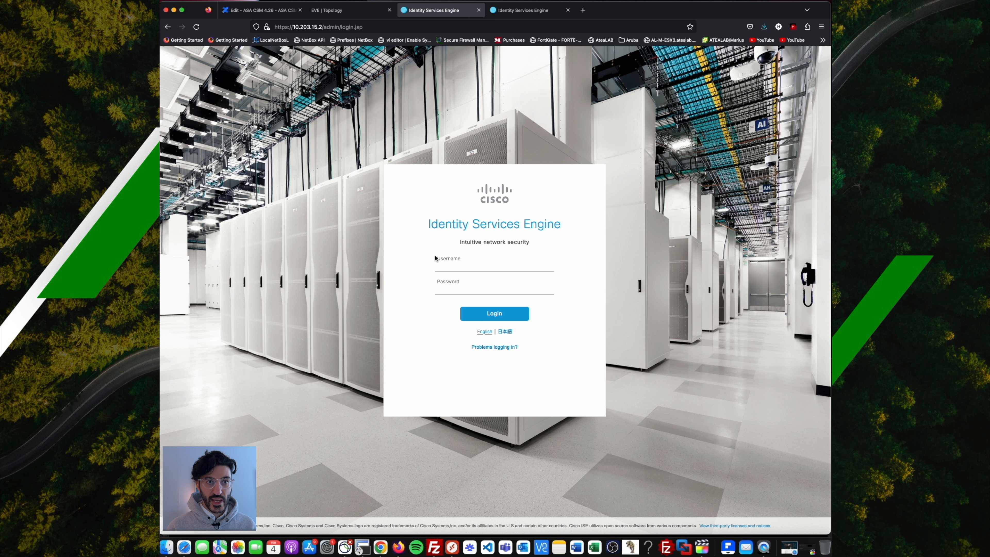
click(535, 10)
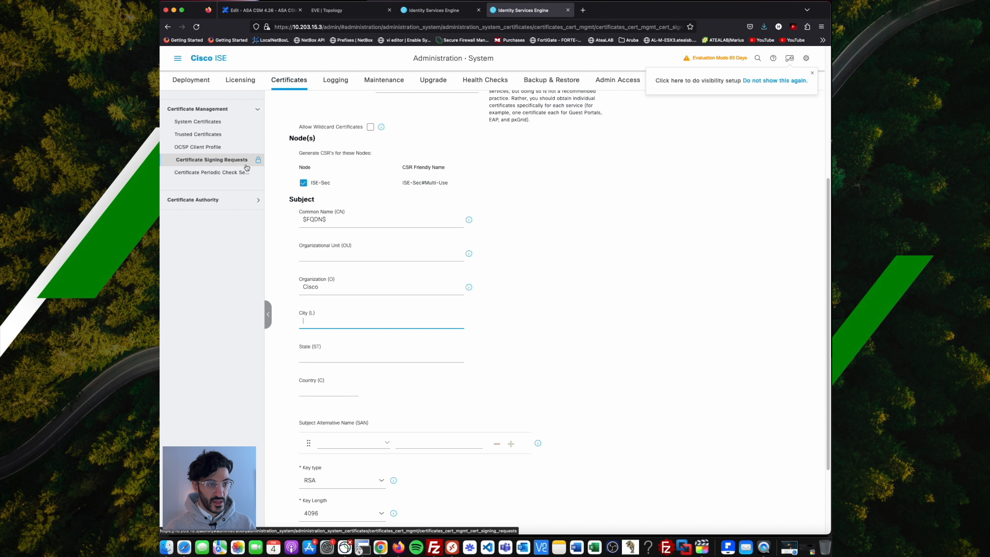
From Certificate Signing Requests, generate a Multi-Use CSR for the ISE-Sec node.
click(223, 166)
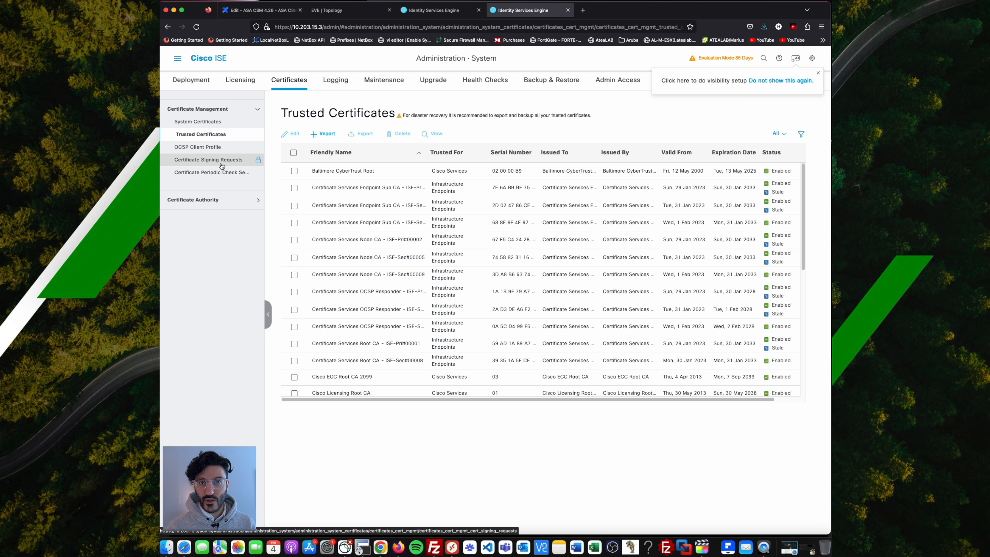
click(221, 166)
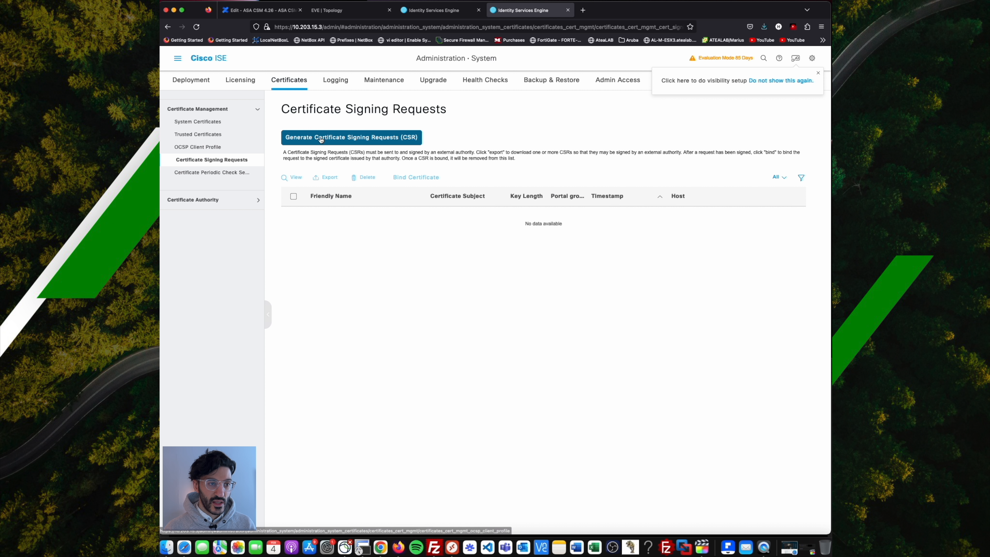
click(323, 136)
scroll(377, 269, down, 3)
scroll(377, 269, down, 3)
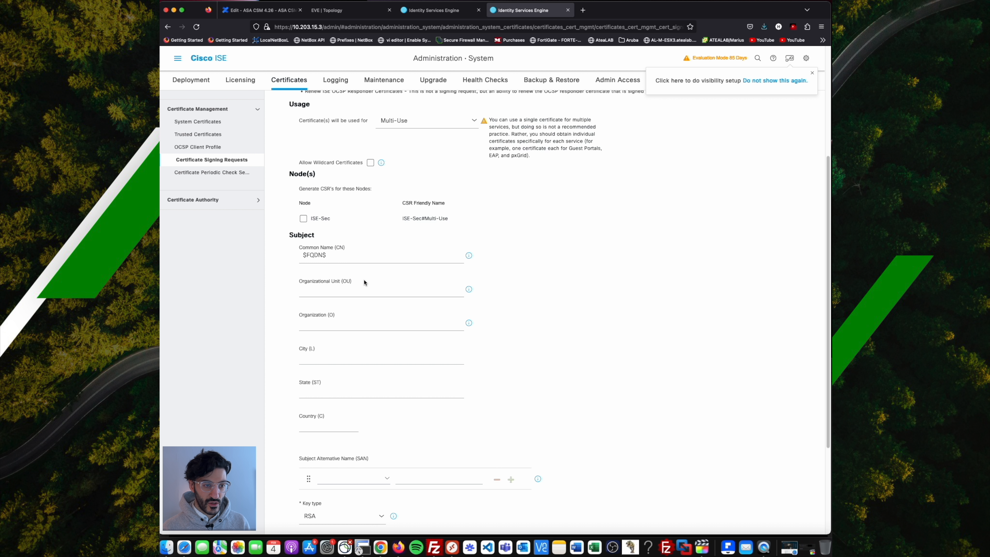
click(303, 208)
scroll(354, 214, down, 1)
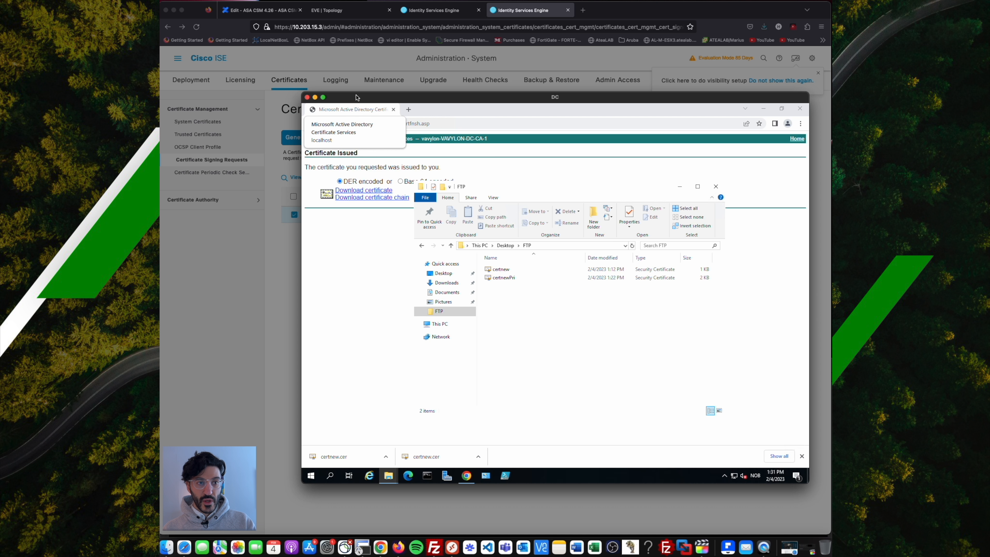
Copy the ISE-Sec CSR text and bring the CA browser window into view.
drag(356, 97, 452, 183)
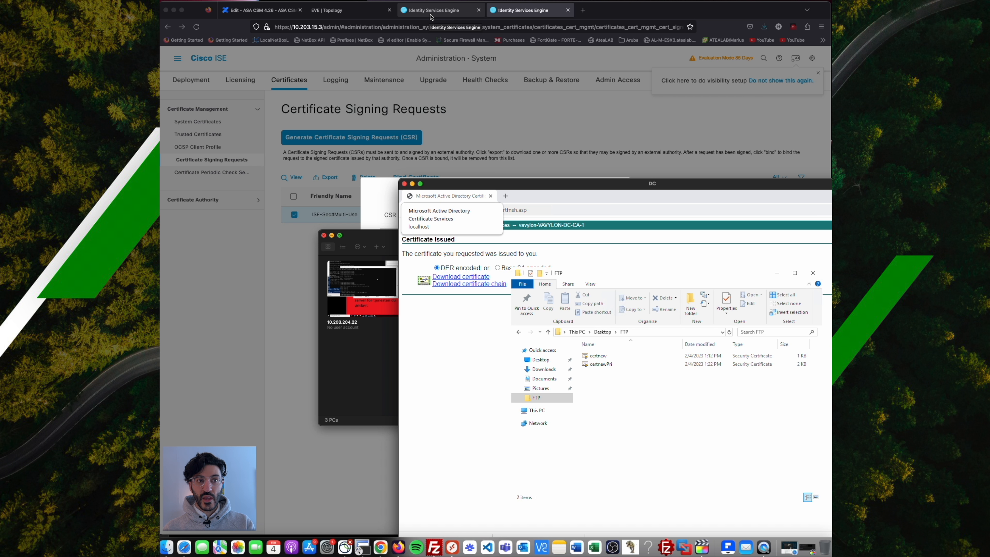
click(431, 16)
key(ctrl+Tab)
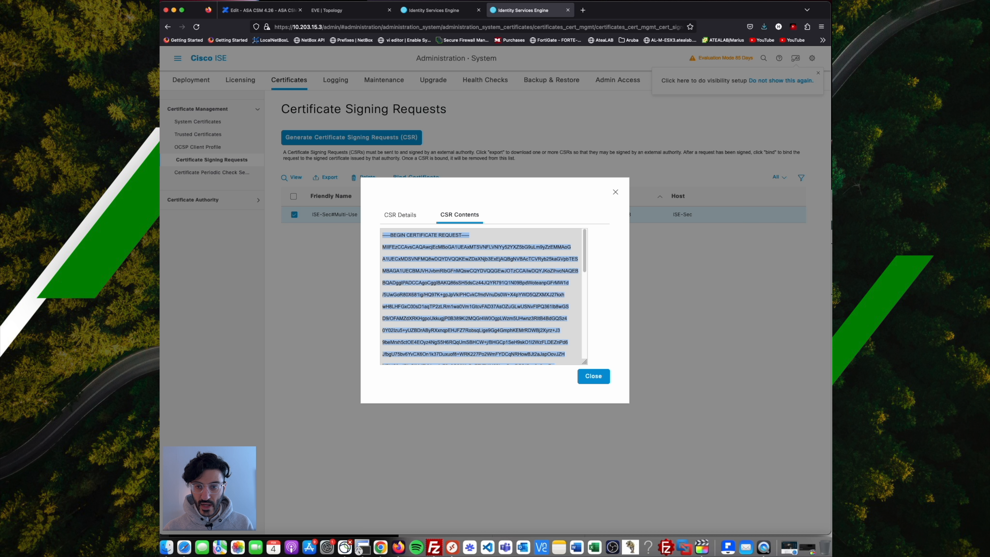
key(super+Tab)
drag(694, 182, 531, 102)
click(314, 253)
Replace the old saved request with the ISE-Sec CSR and submit it using the Web Server template.
click(246, 129)
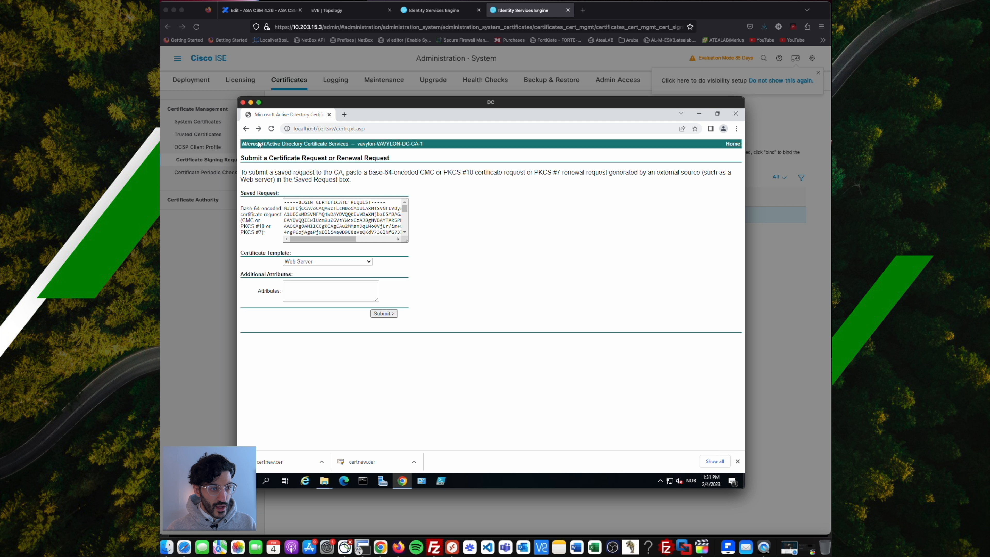
double_click(364, 215)
key(ctrl+a)
key(BackSpace)
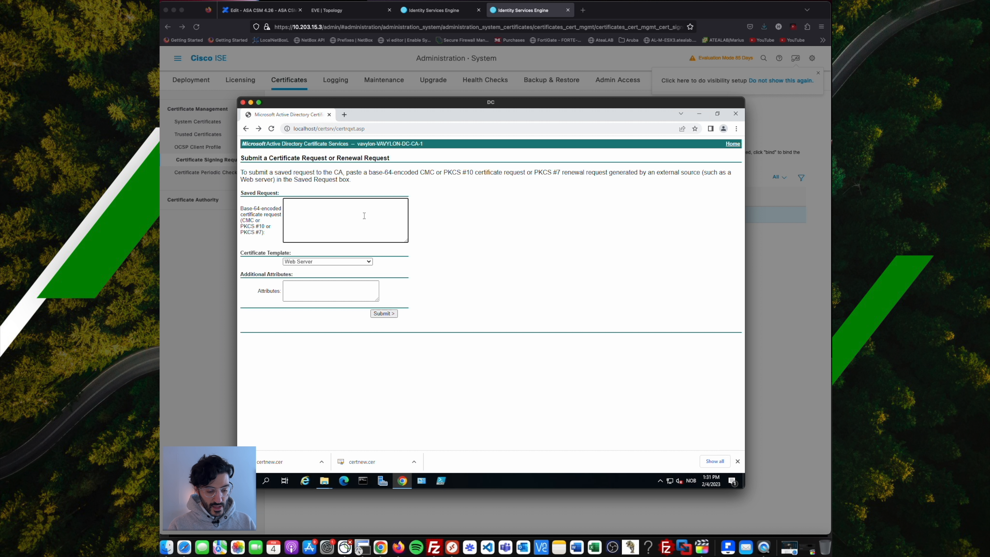
key(ctrl+v)
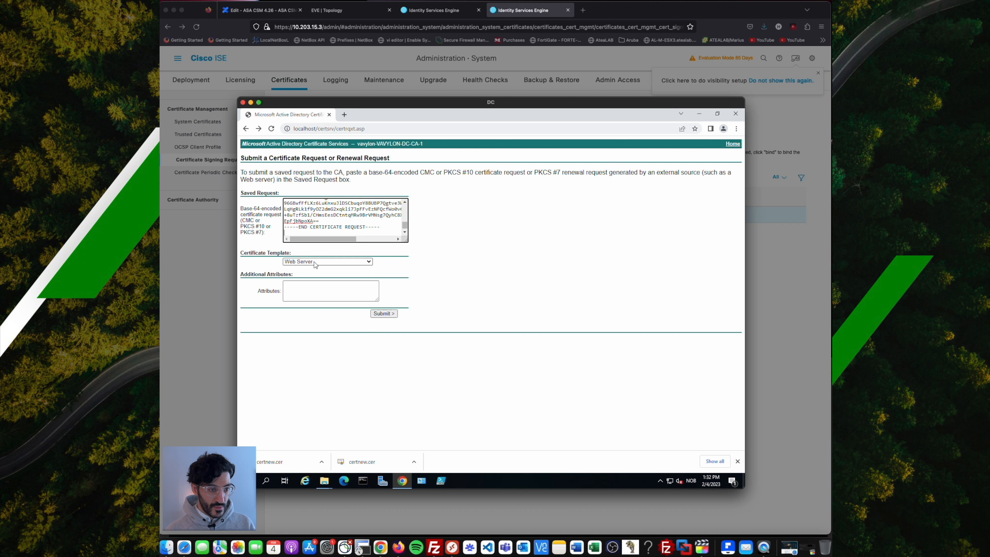
click(390, 314)
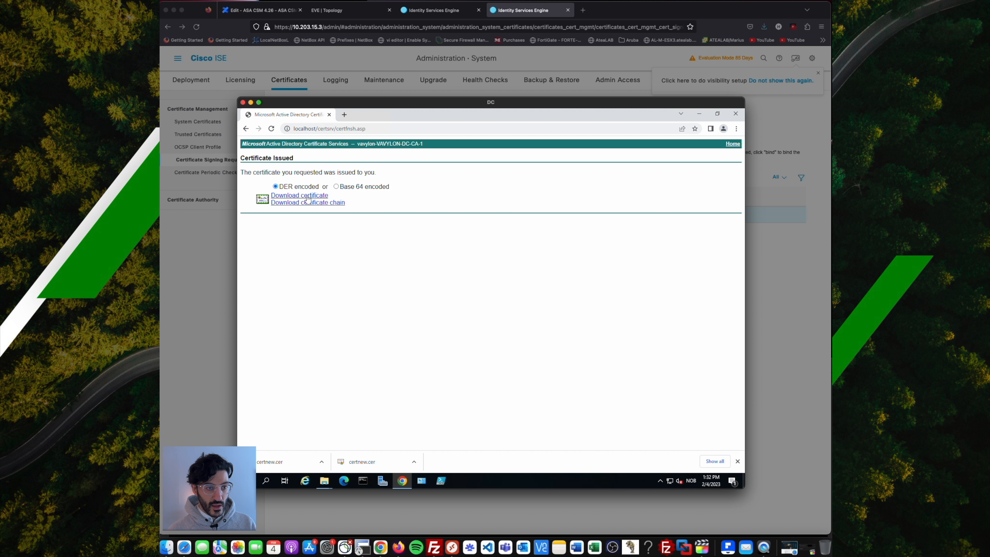
Download the issued ISE-Sec certificate and show it in its folder.
click(305, 197)
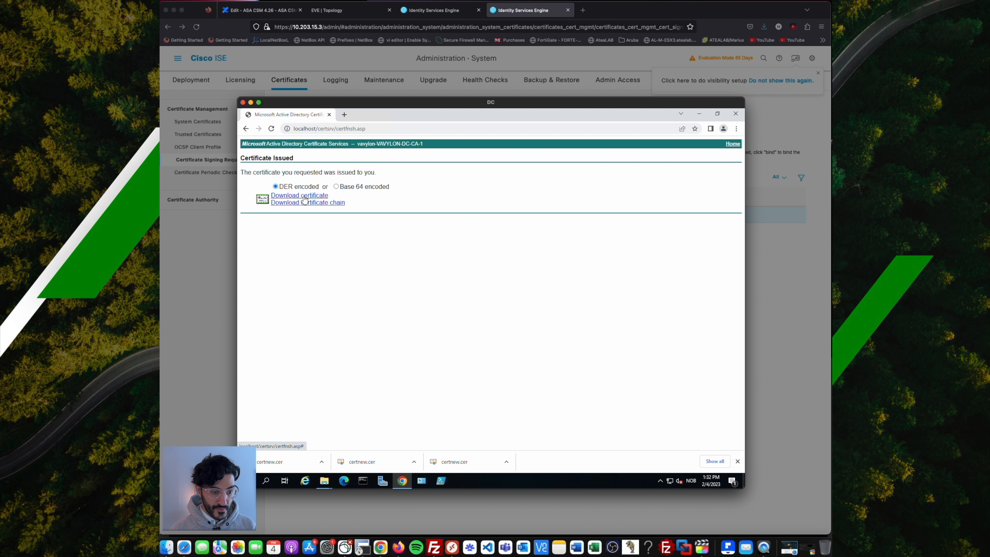
click(321, 462)
click(336, 436)
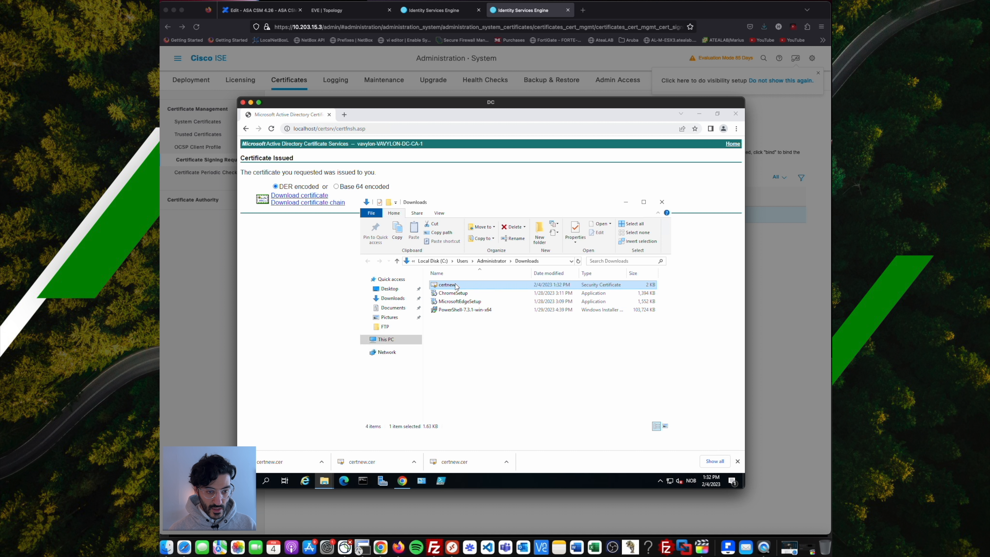
Rename the downloaded certnew file to certnewSec.
right_click(455, 284)
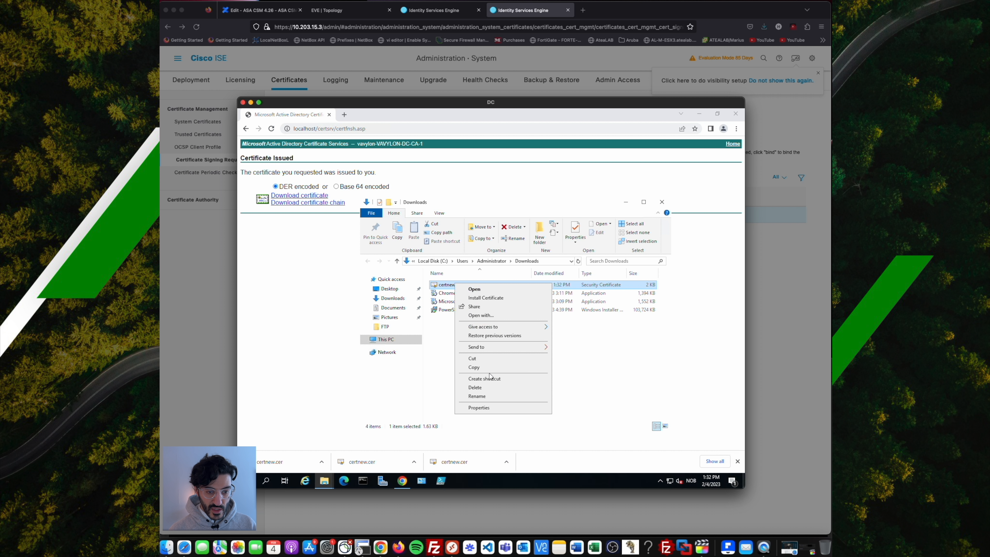
click(486, 395)
key(End)
text(Sec)
key(Return)
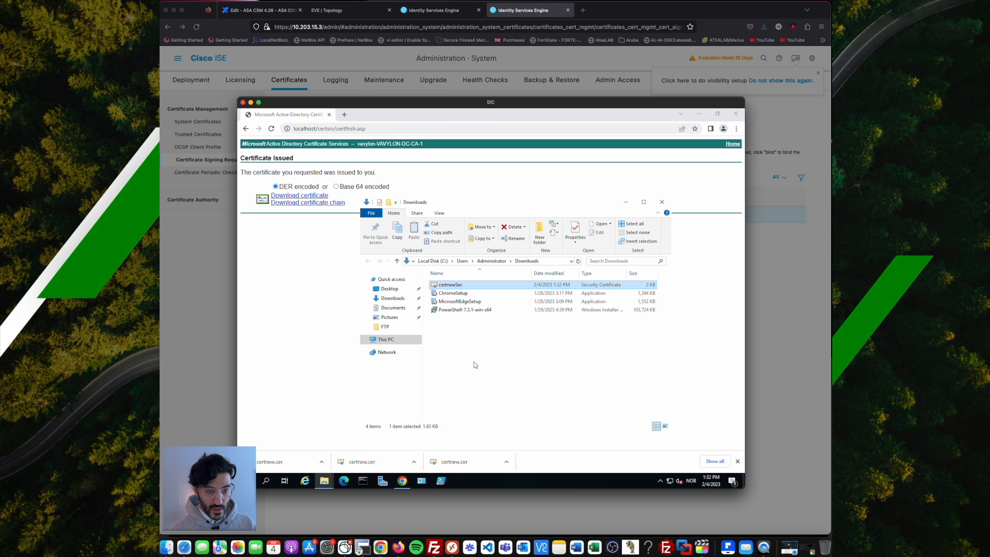
Move certnewSec into the Desktop FTP folder.
right_click(460, 287)
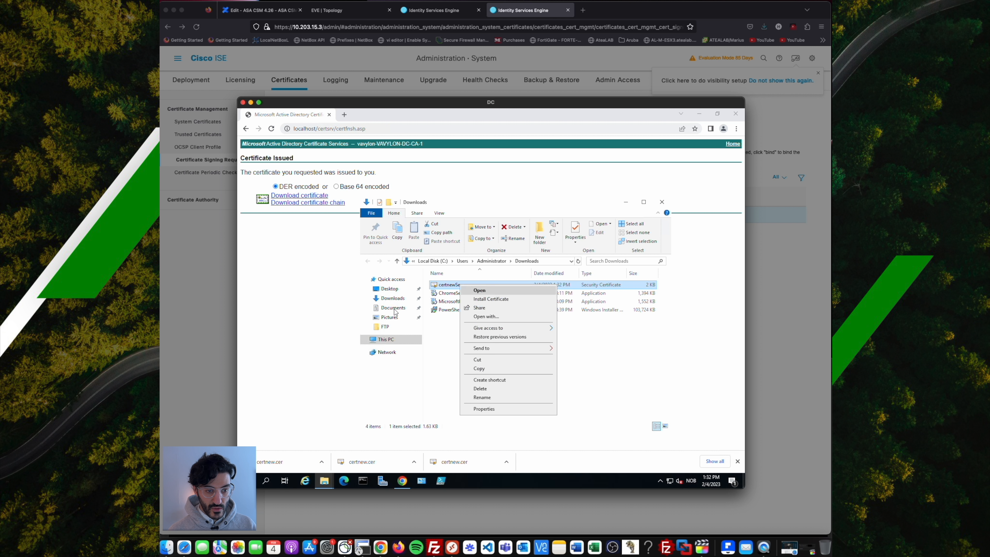
click(484, 360)
click(391, 327)
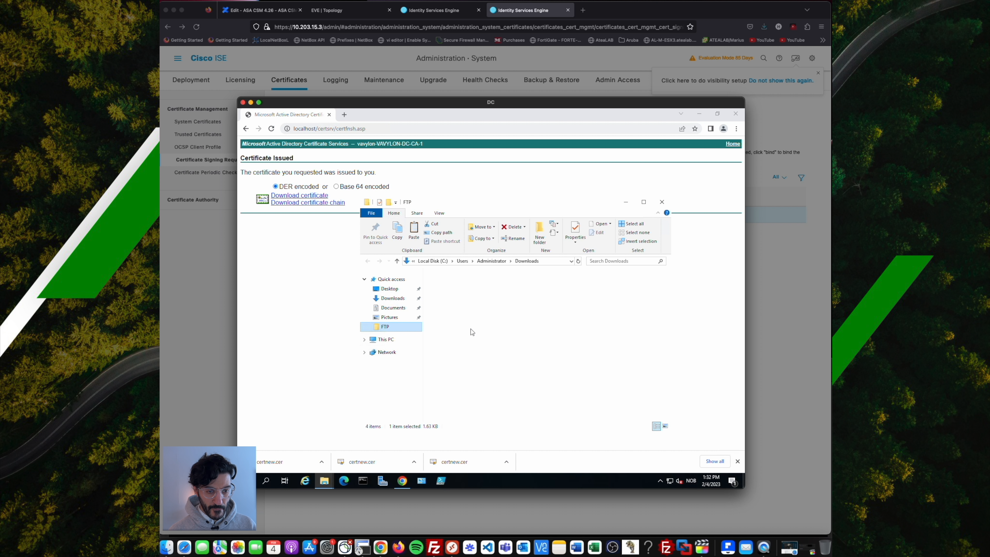
right_click(470, 329)
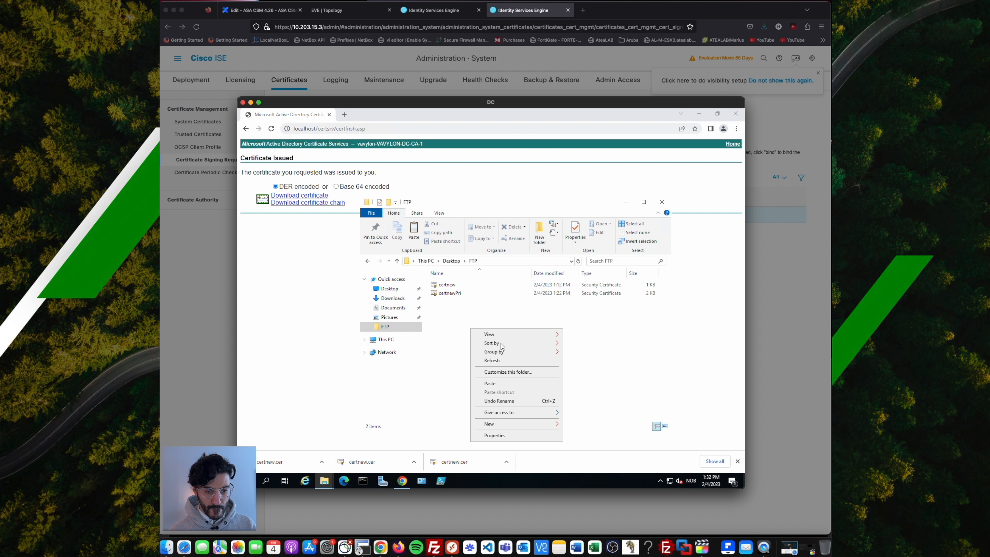
click(492, 384)
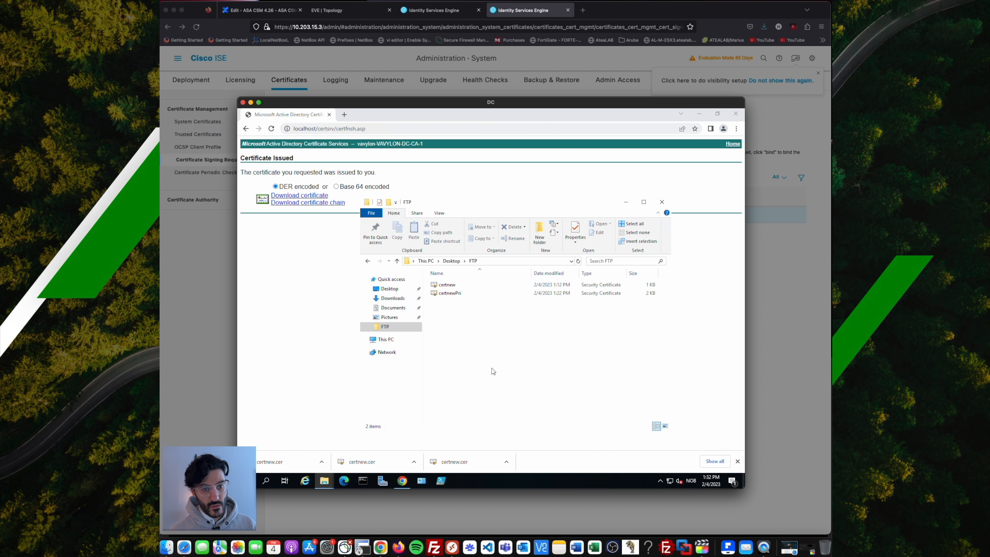
Close the CSR contents and start binding a CA-signed certificate to the ISE-Sec request.
key(super+Tab)
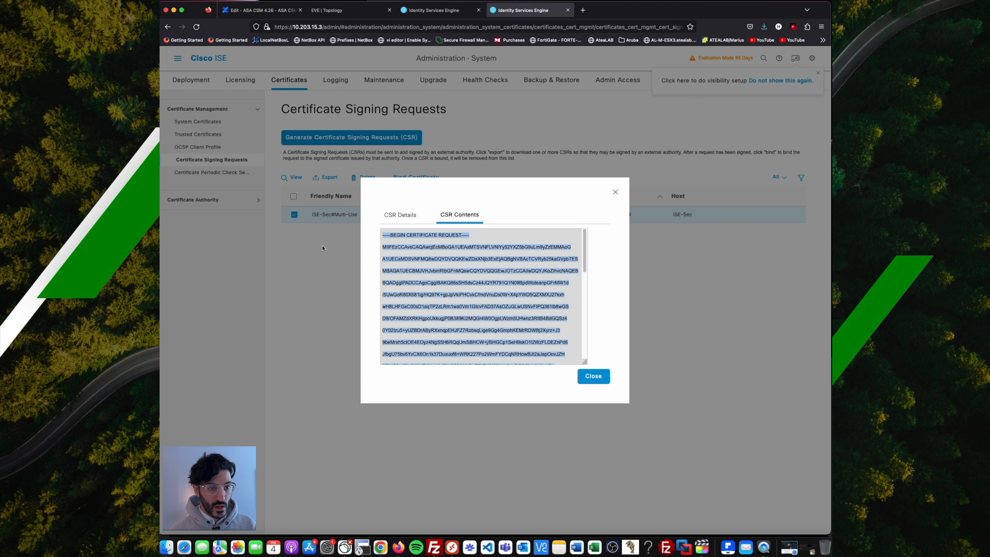
click(599, 376)
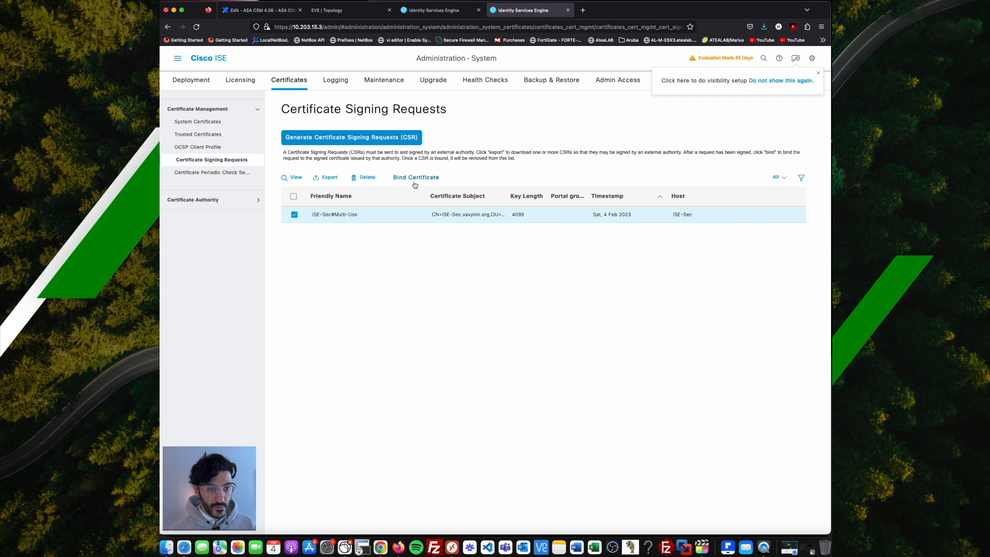
click(415, 178)
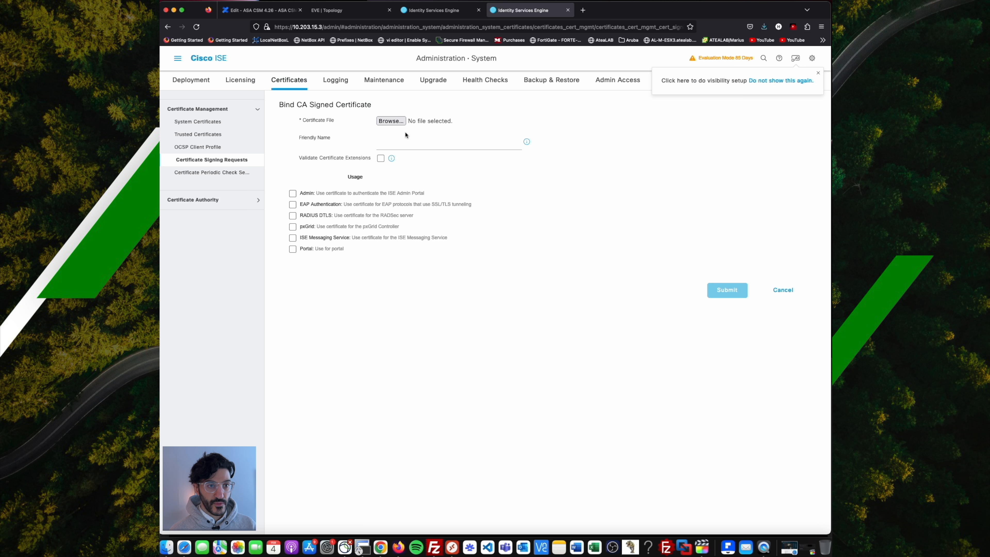
click(391, 121)
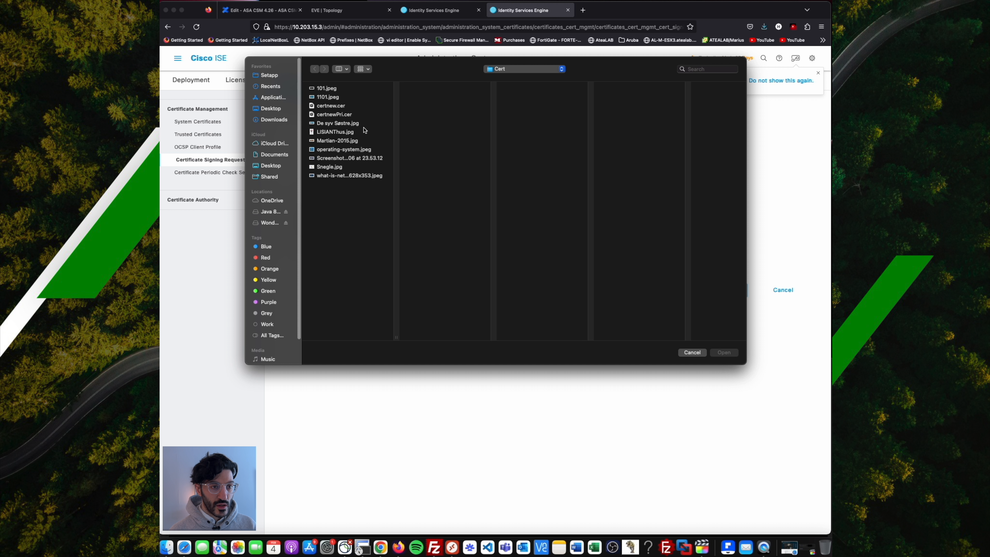
click(352, 114)
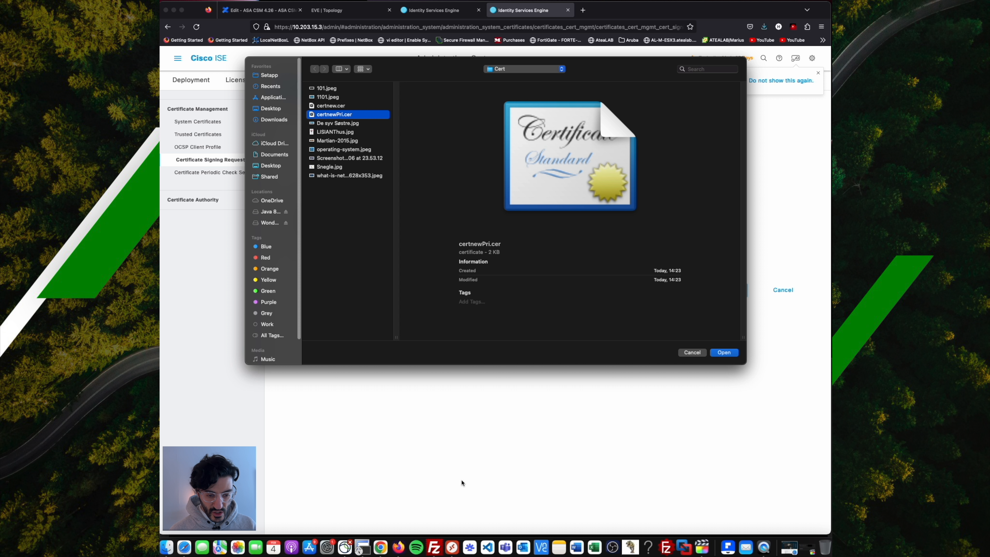
Download certnewSec.cer through FileZilla into the Cert folder and choose it as the certificate file.
click(434, 547)
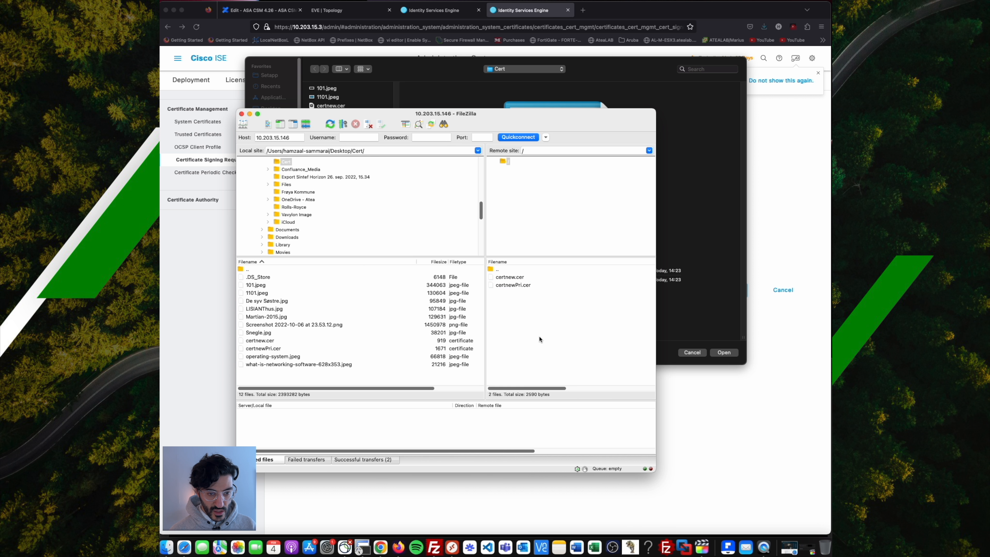
right_click(524, 314)
click(560, 379)
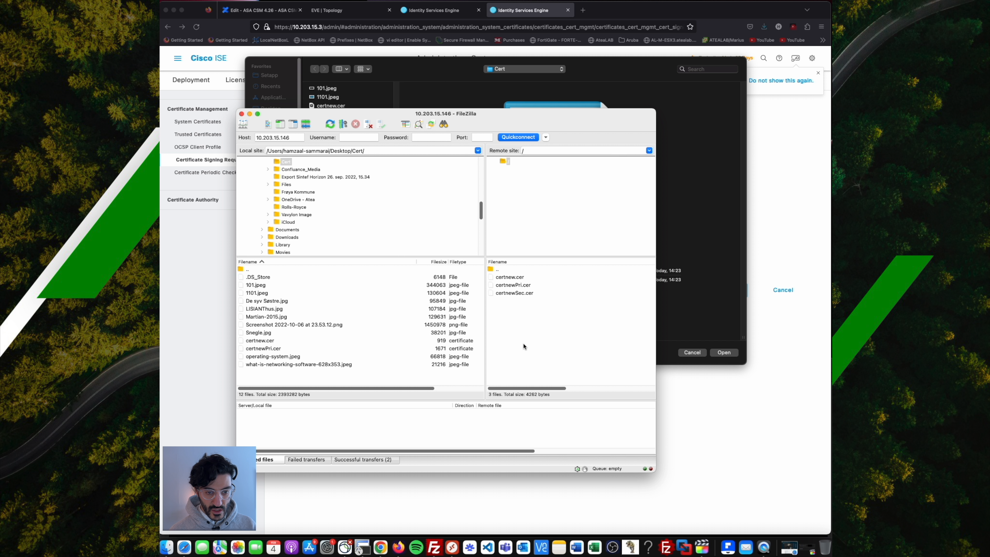
click(520, 294)
drag(520, 295, 331, 324)
click(198, 291)
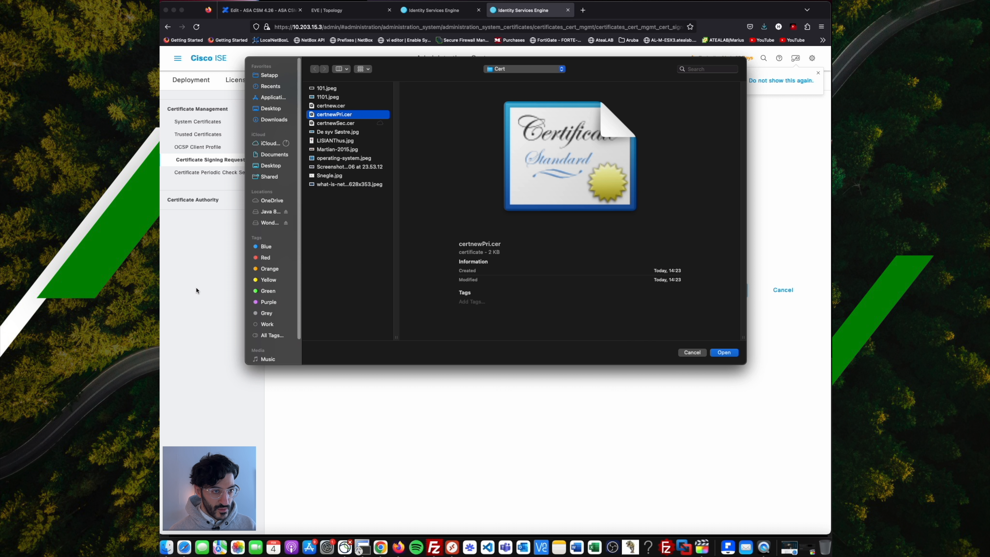
click(729, 353)
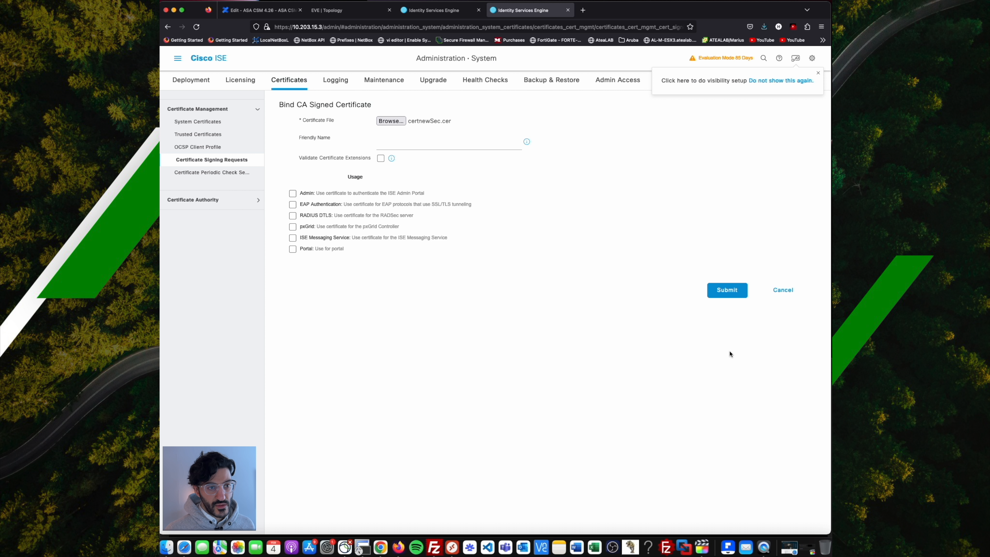
Submit certnewSec.cer as Vavylon_CA_CSR_Sec, accepting all warnings and the restart notice.
click(387, 145)
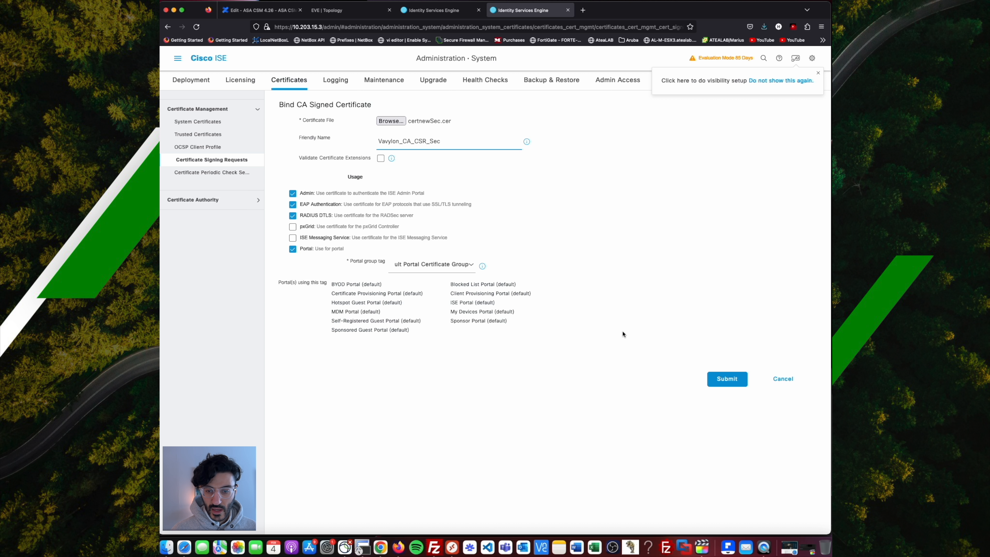
click(727, 381)
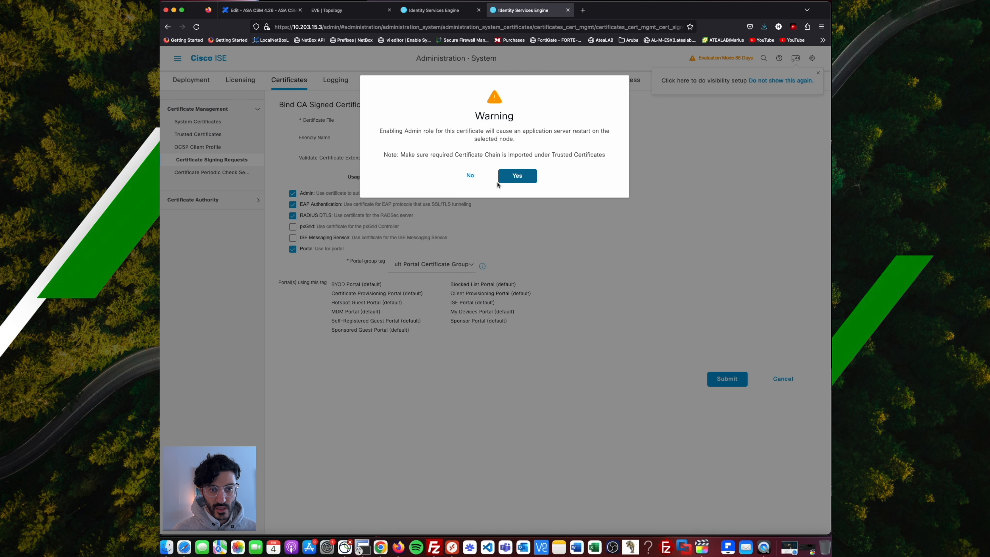
click(508, 181)
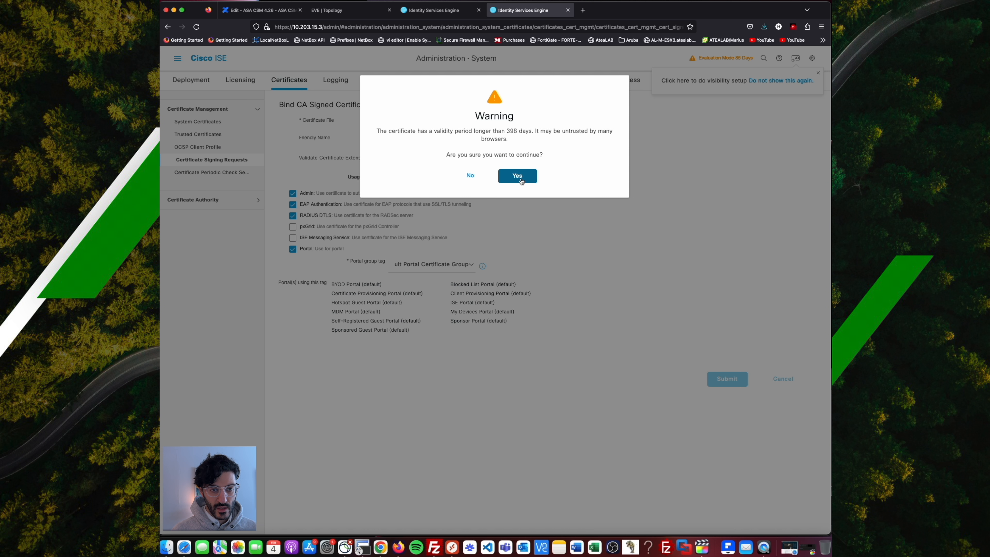
click(520, 180)
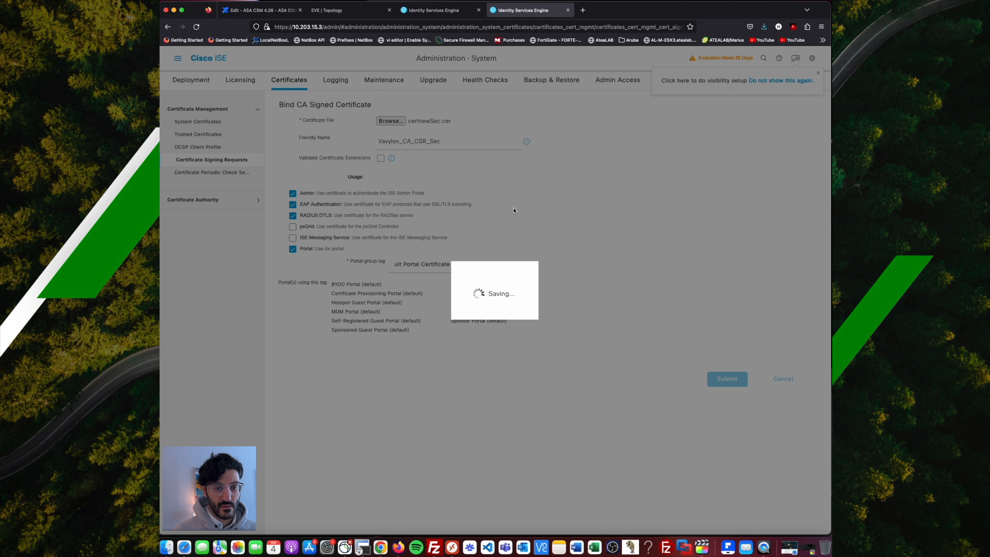
click(515, 184)
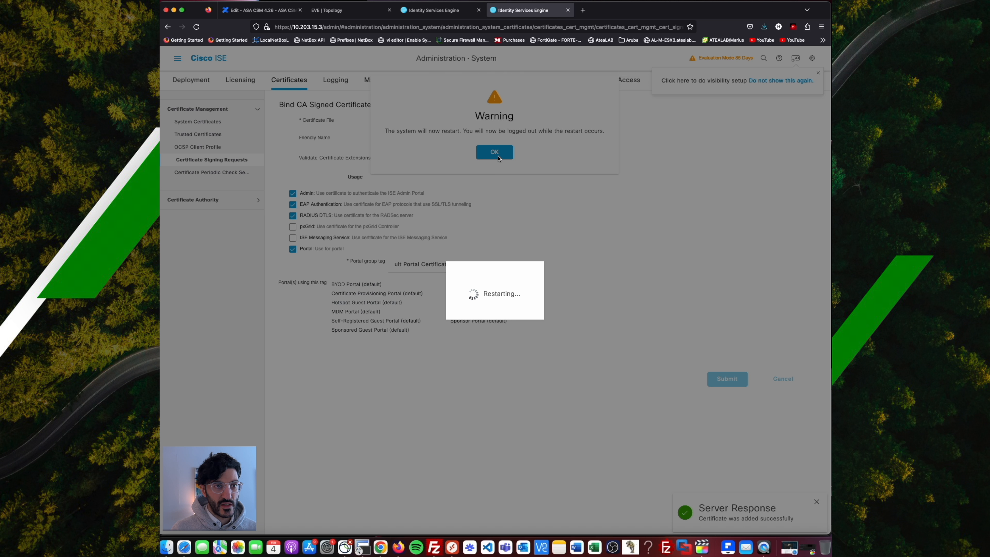
click(498, 156)
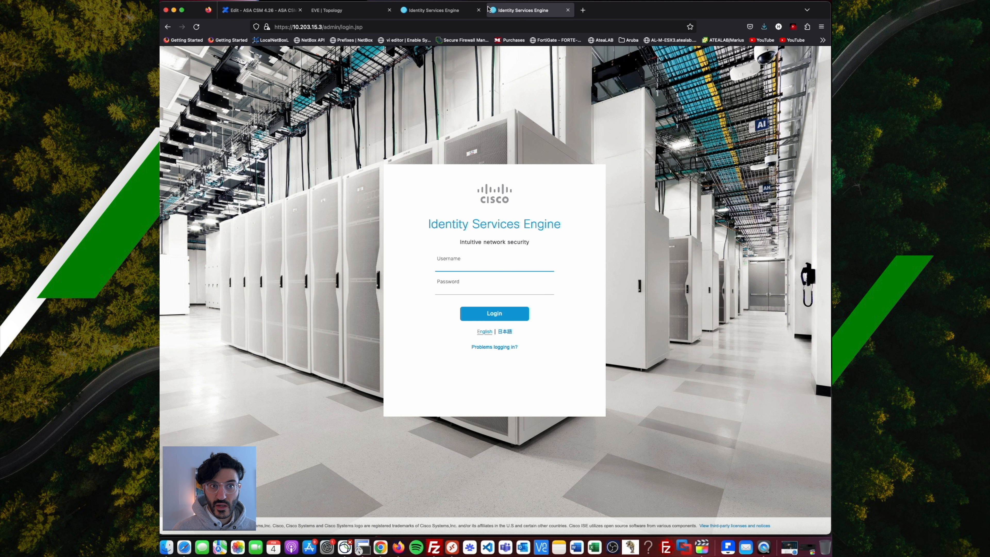
Log in to the 10.203.15.2 node with the admin password and open the Certificates page.
click(431, 11)
click(467, 261)
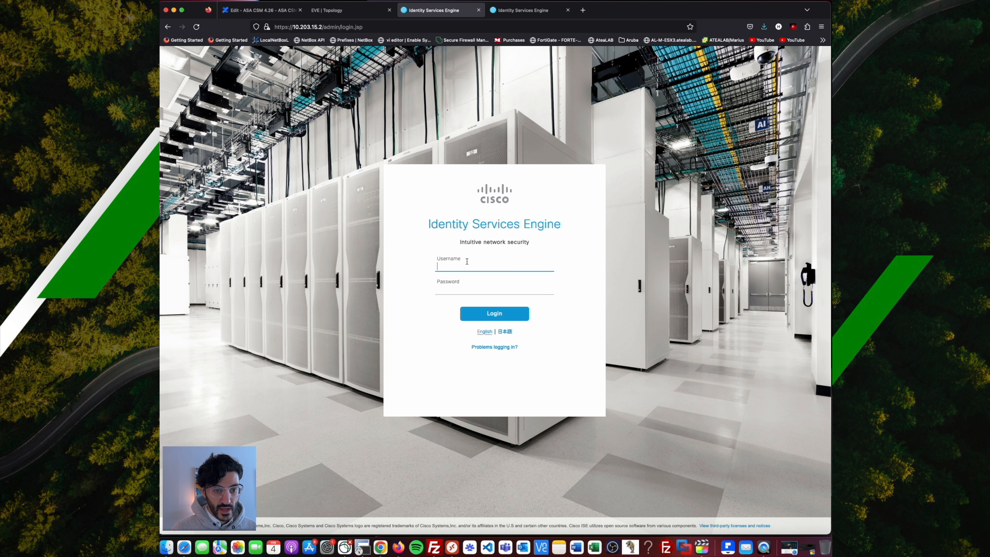
key(Tab)
text(•)
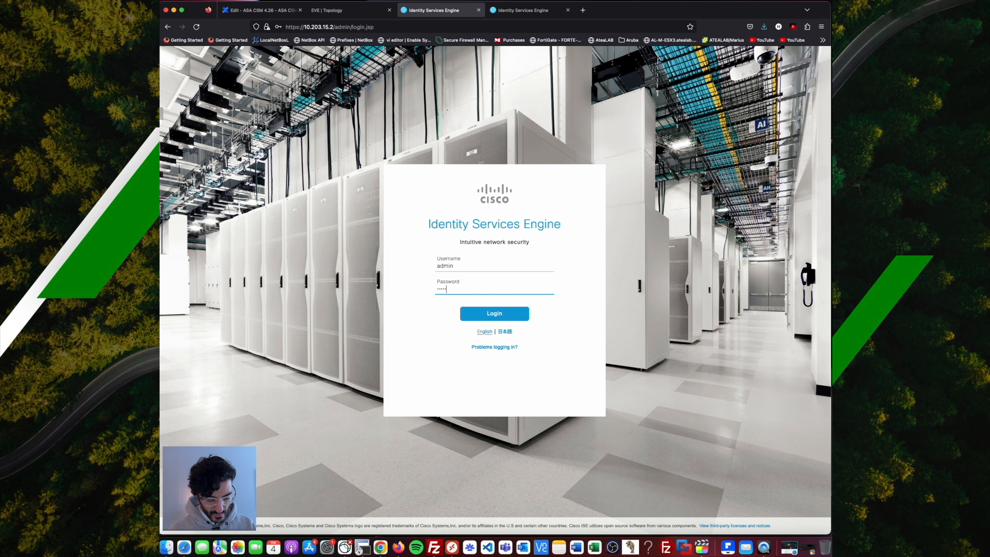
key(Return)
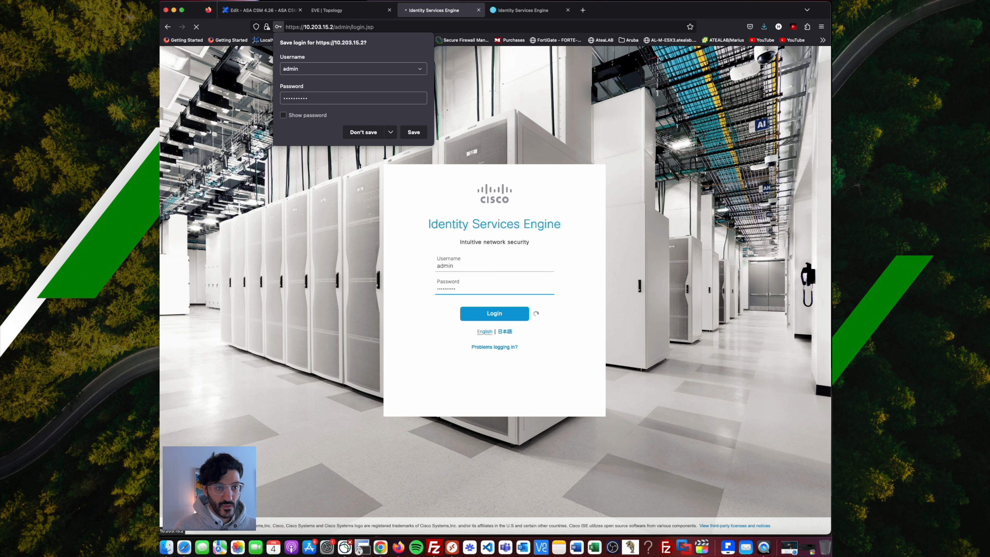
click(363, 132)
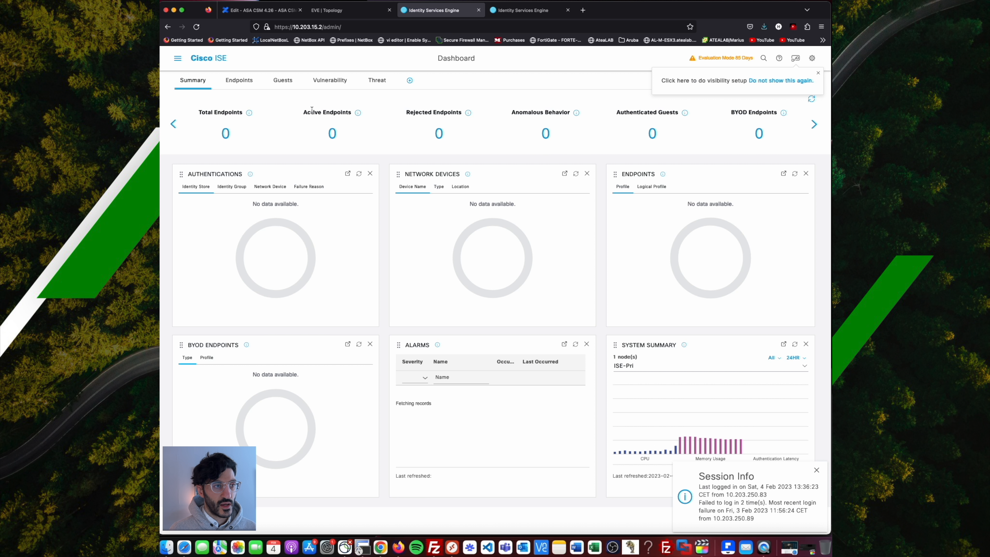
click(173, 61)
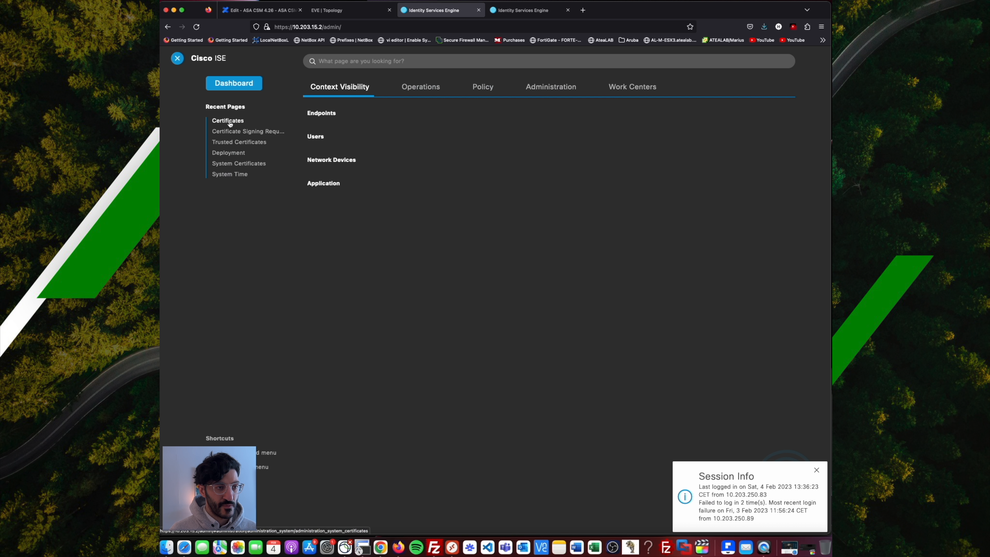
click(229, 123)
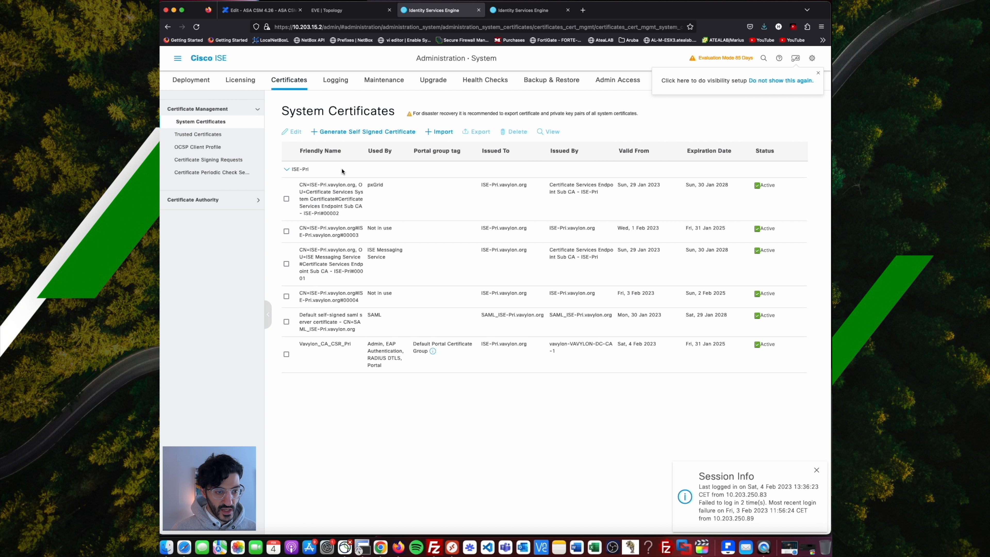
Inspect the certificates, confirming #00003 is issued to and by ISE-Pri.vavylon.org.
click(322, 236)
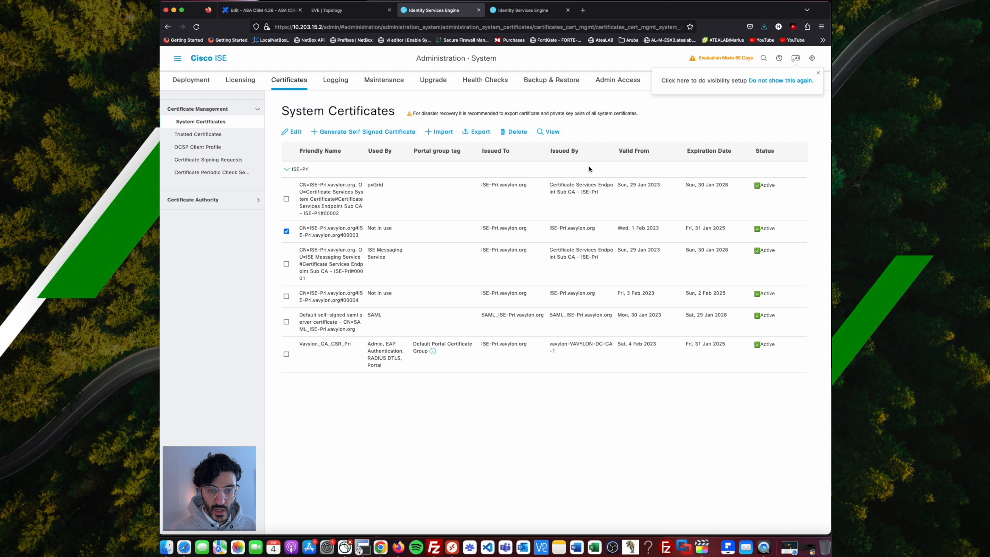
drag(596, 234, 478, 233)
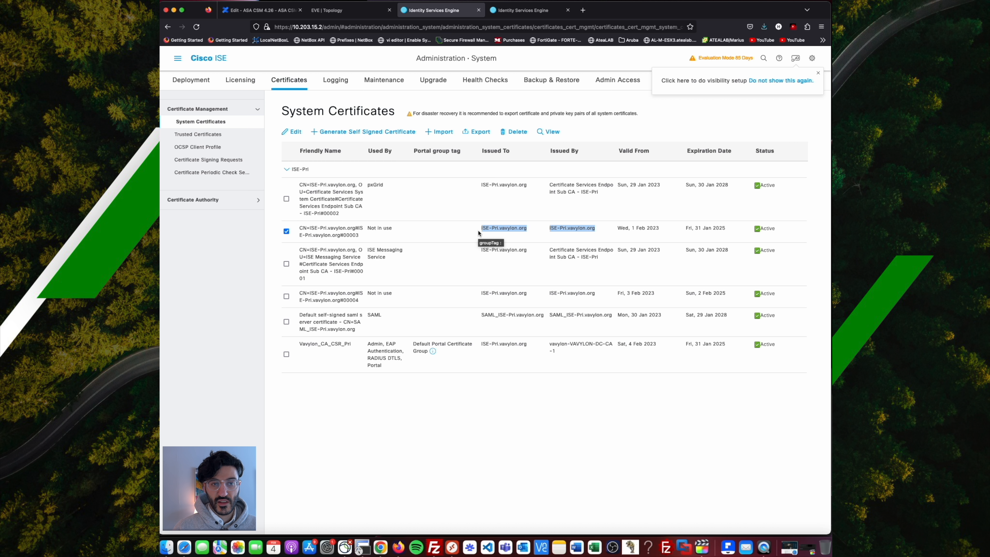
click(324, 360)
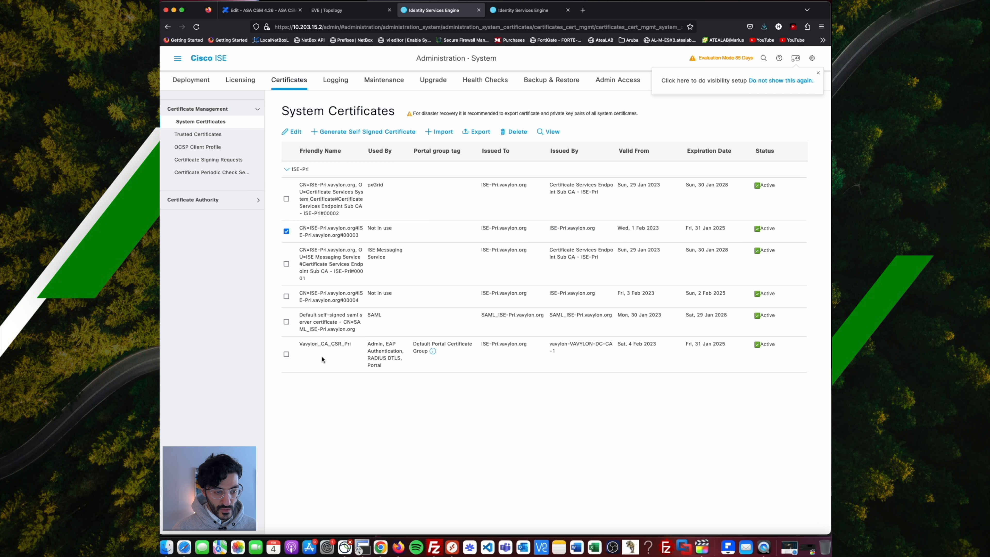
click(287, 354)
click(287, 232)
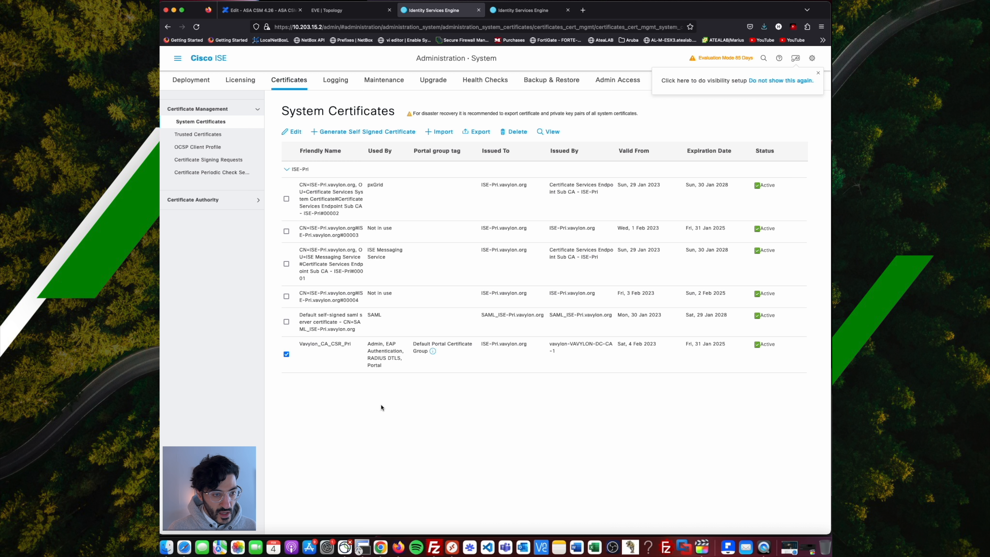
click(286, 354)
Delete the unused self-signed certificates #00004 and #00003.
click(287, 296)
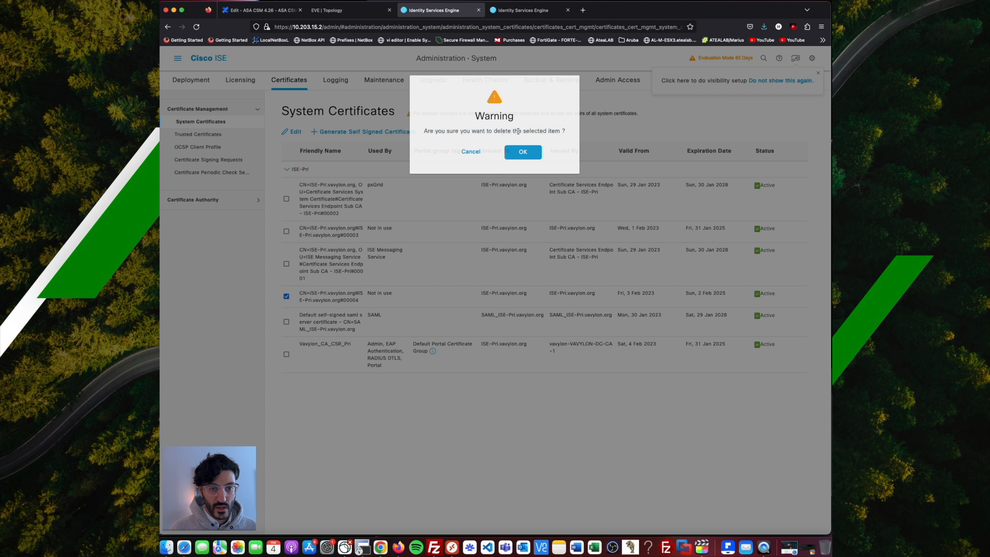
click(514, 132)
click(525, 150)
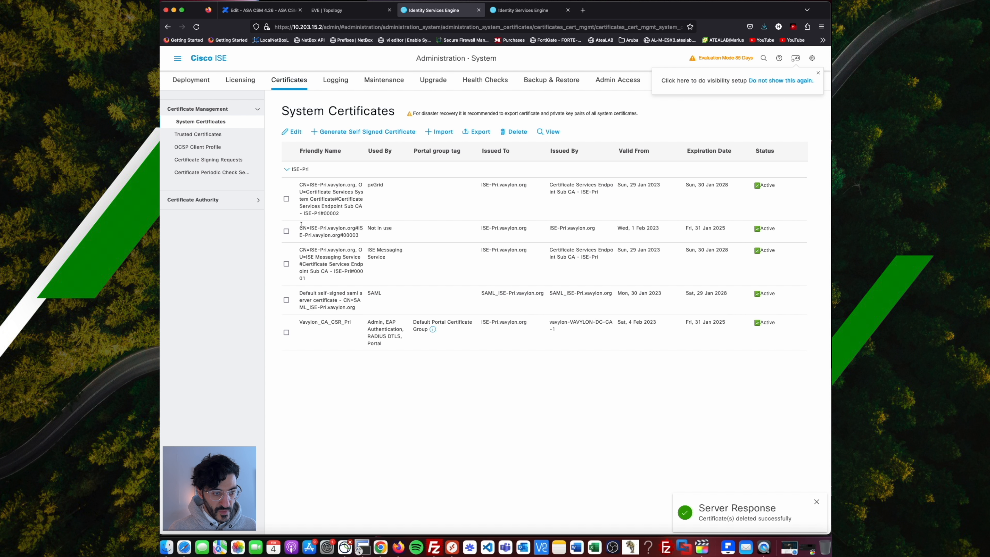
click(286, 231)
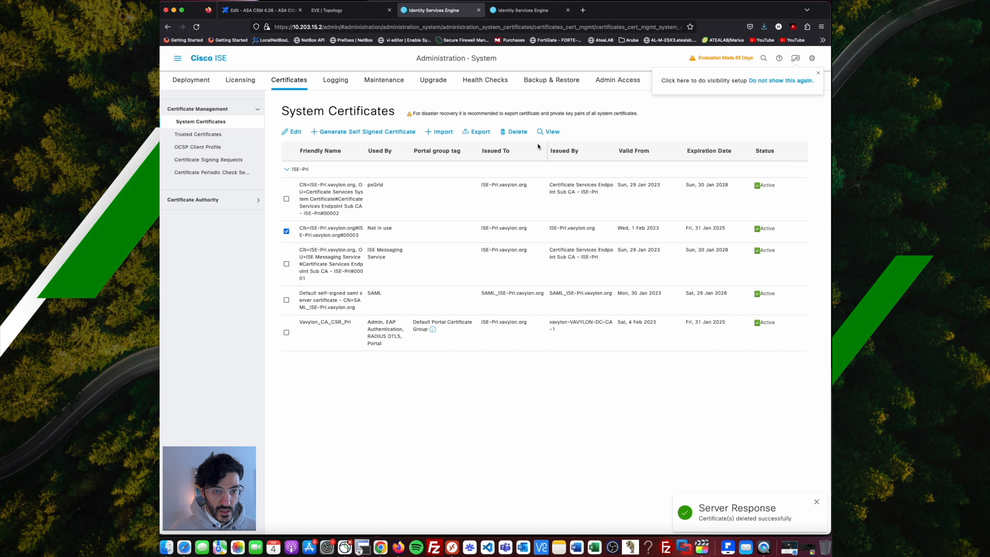
click(515, 132)
click(520, 152)
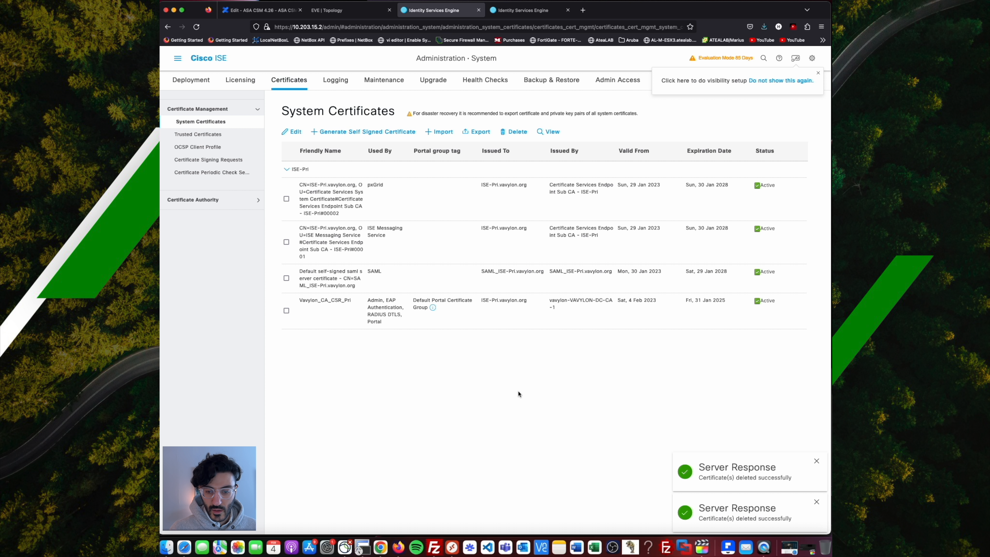
click(527, 11)
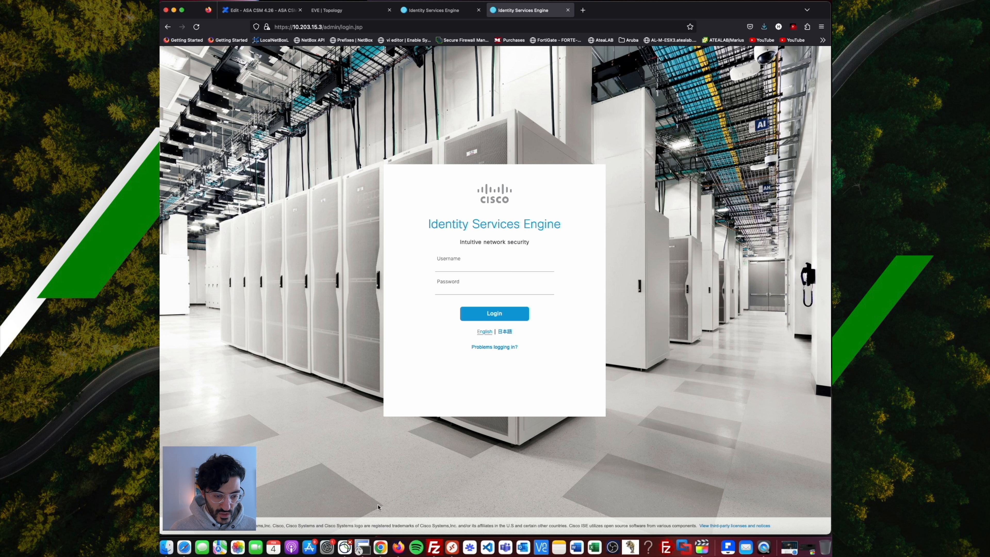
Recall show application status ise in the ISE-Sec SecureCRT session to check services are running.
click(362, 546)
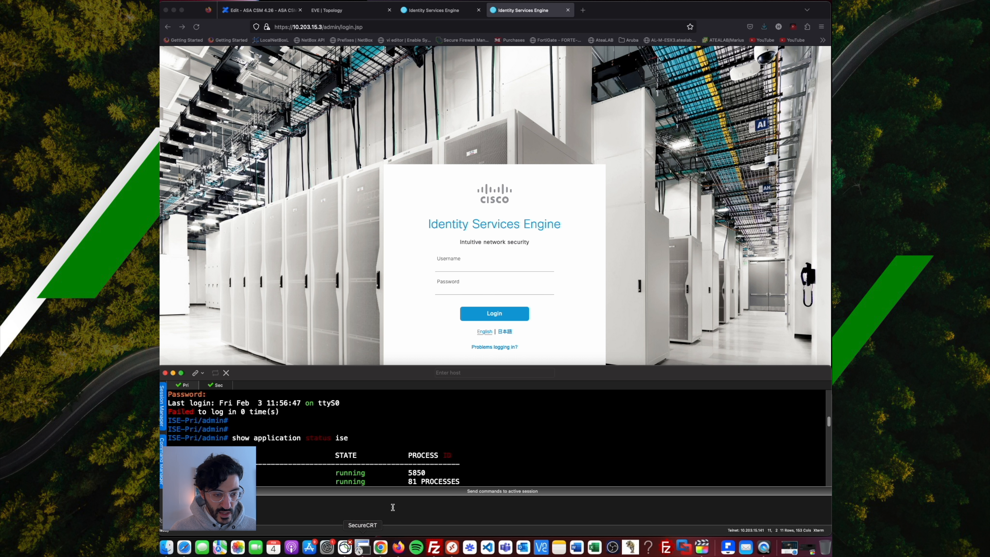
click(227, 388)
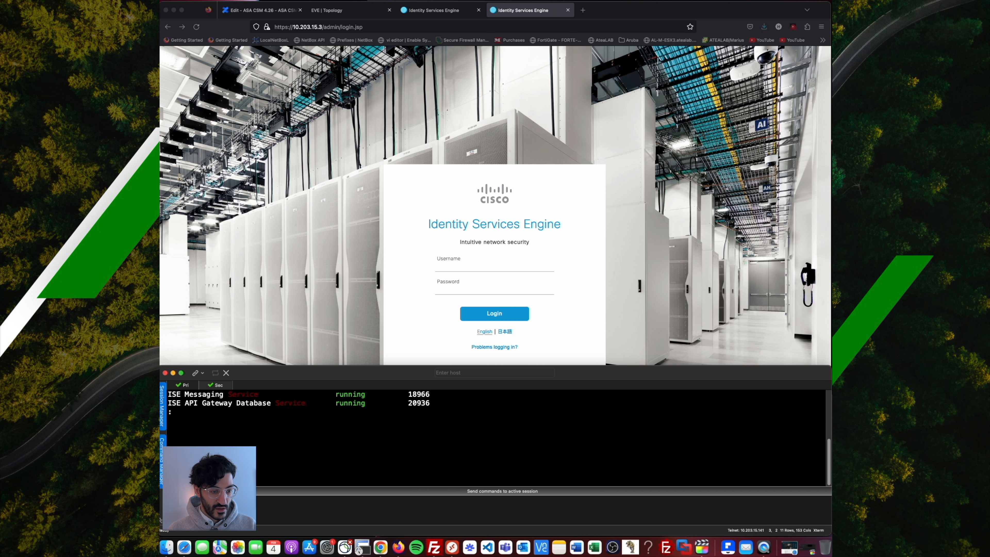
key(q)
key(Return)
key(Return)
key(Up)
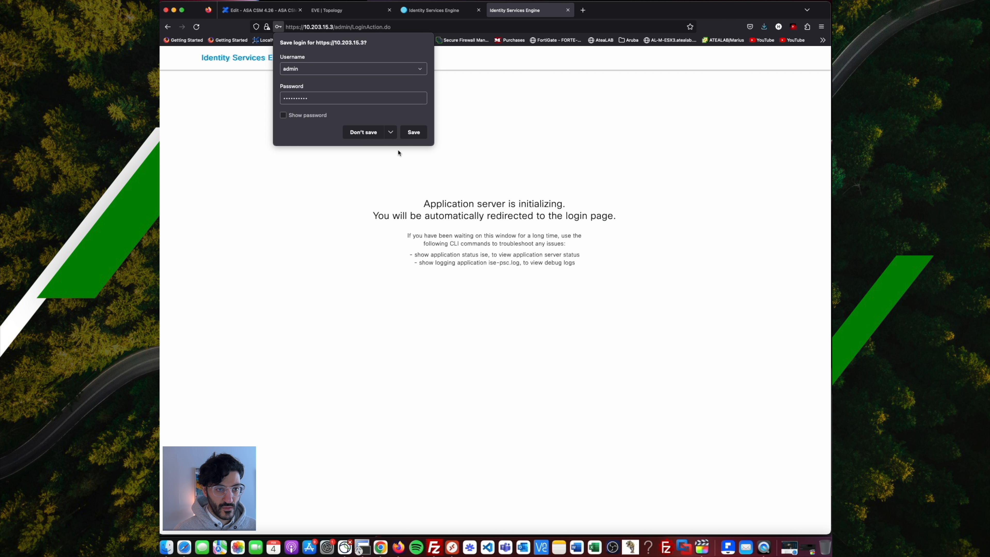
click(364, 132)
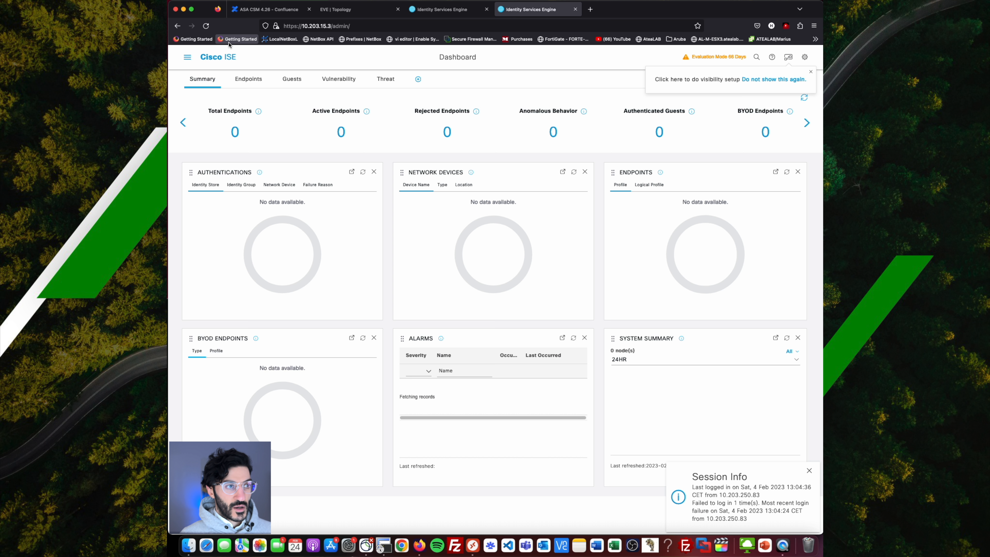
Open System Certificates and check Vavylon_CA_CSR_Sec is issued to ISE-Sec.vavylon.org.
click(187, 60)
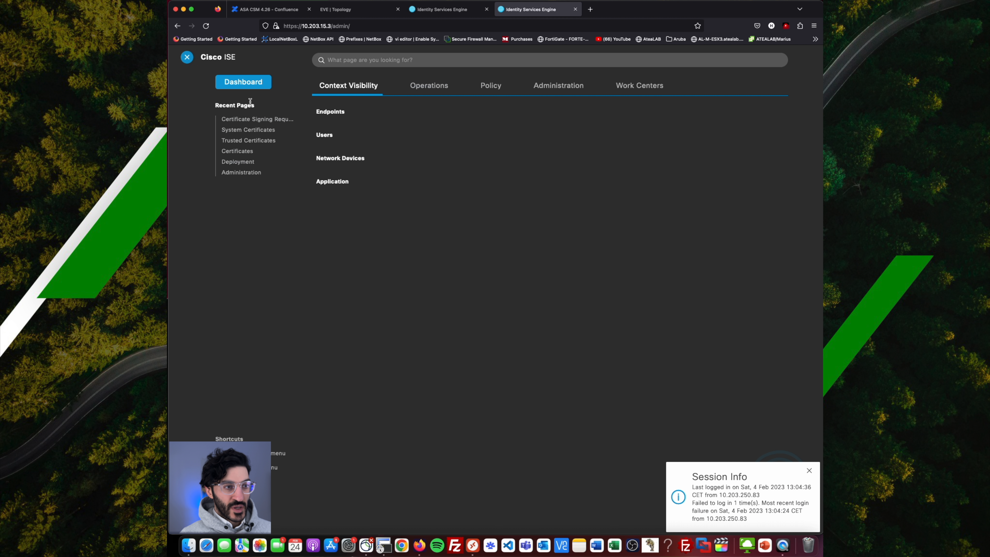
click(348, 152)
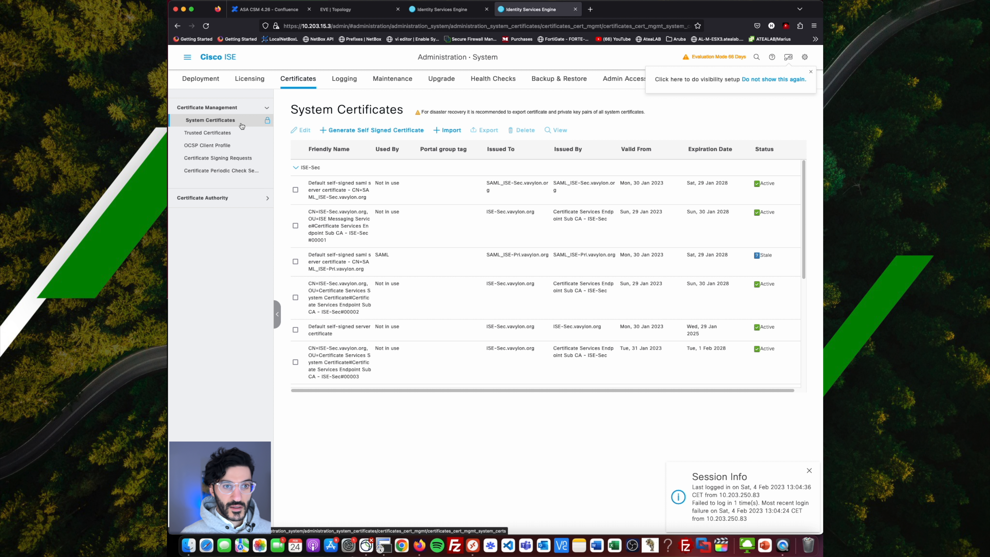
scroll(312, 253, down, 5)
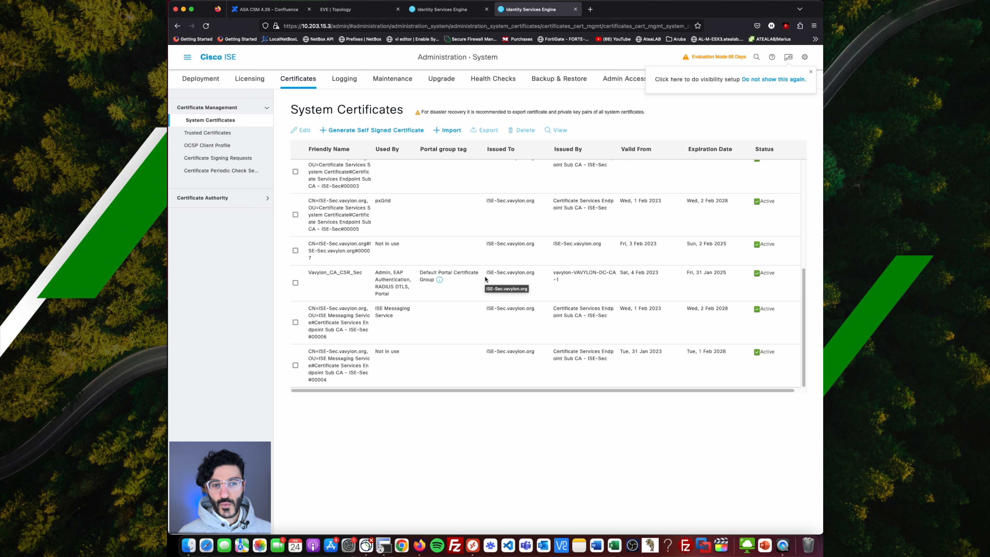
drag(487, 272, 537, 274)
click(538, 274)
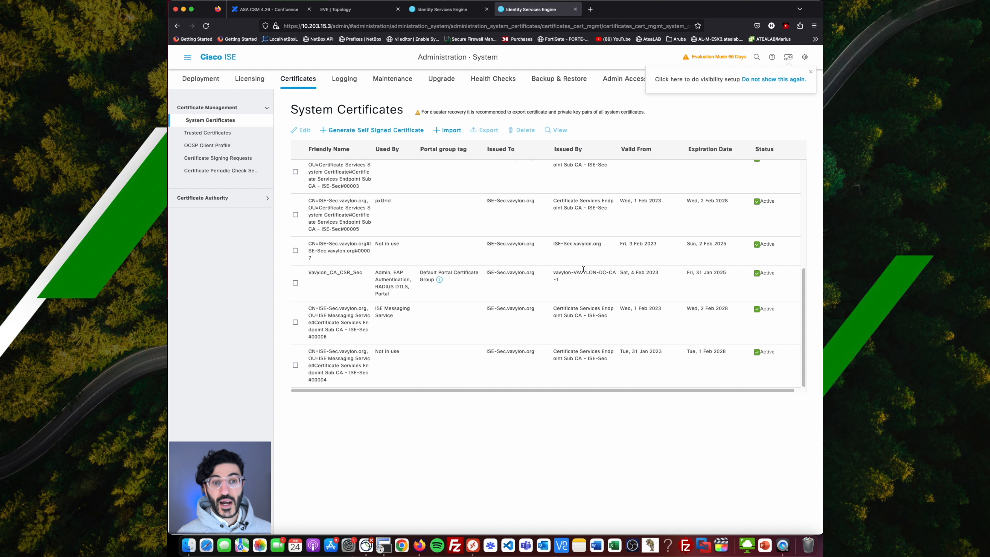
scroll(518, 292, up, 1)
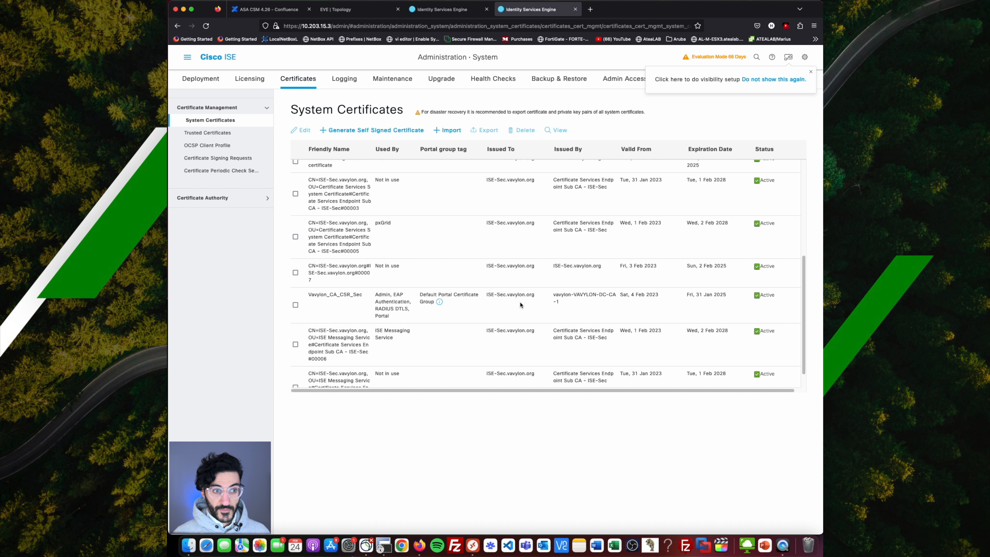
Delete the self-signed #00007 certificate.
click(295, 272)
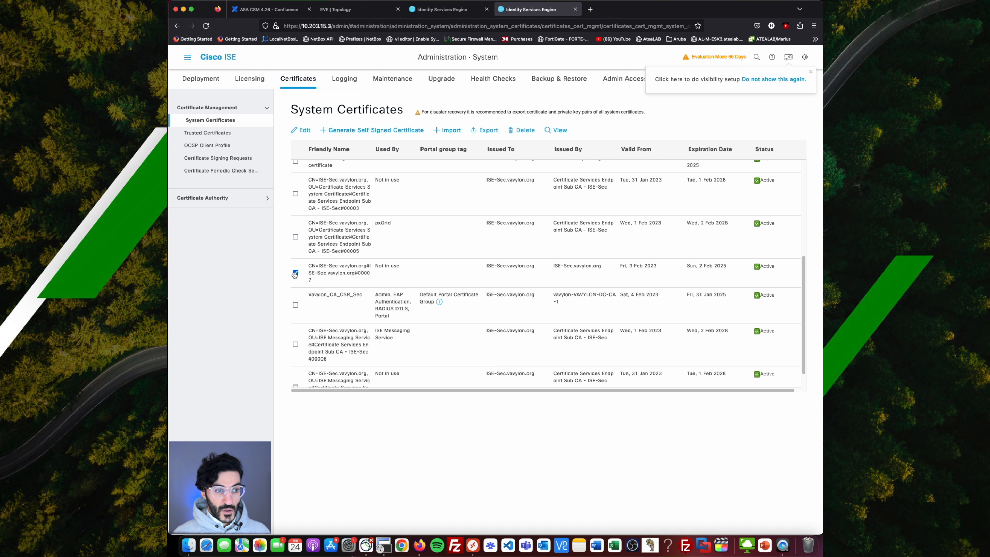
click(522, 130)
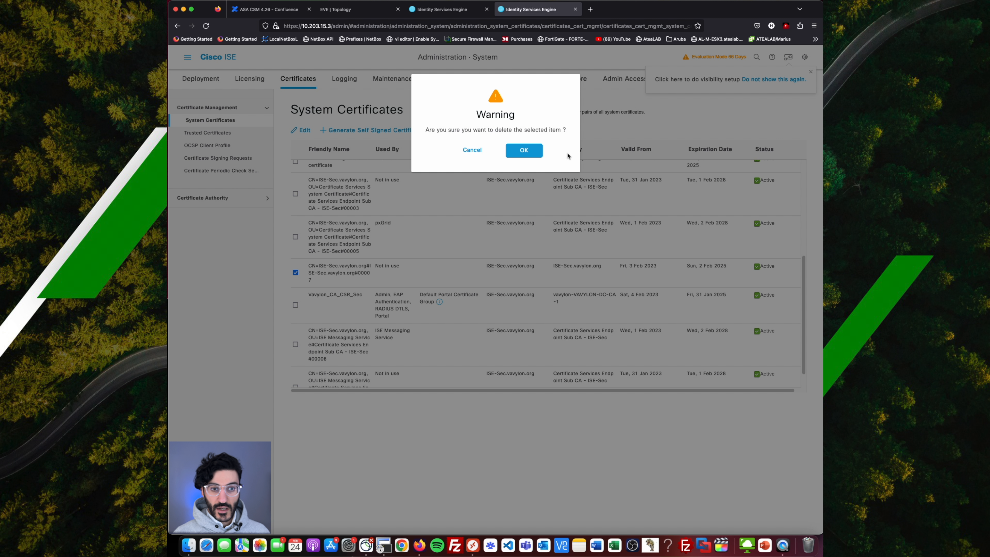
click(526, 151)
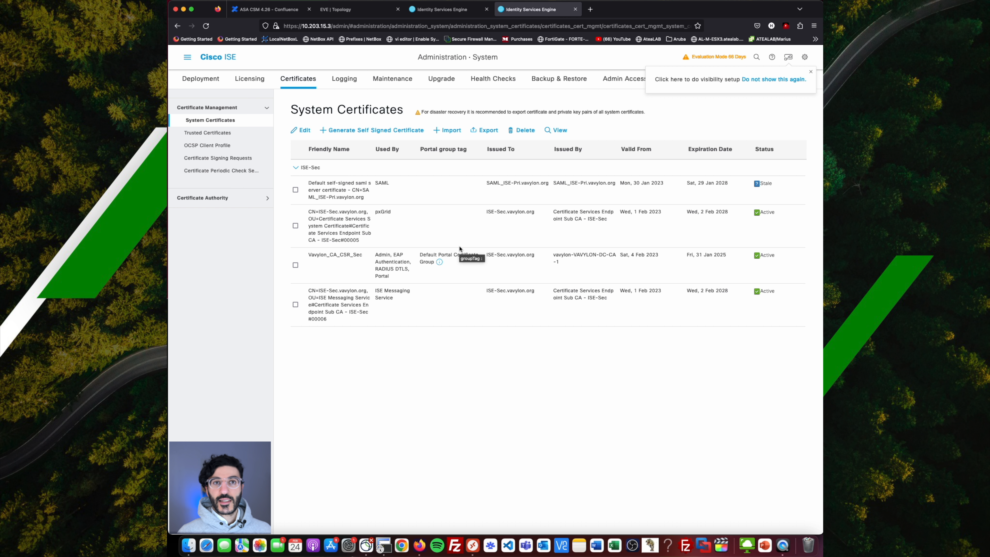
Make ISE-Pri the primary node in Administration > System > Deployment and save.
click(460, 12)
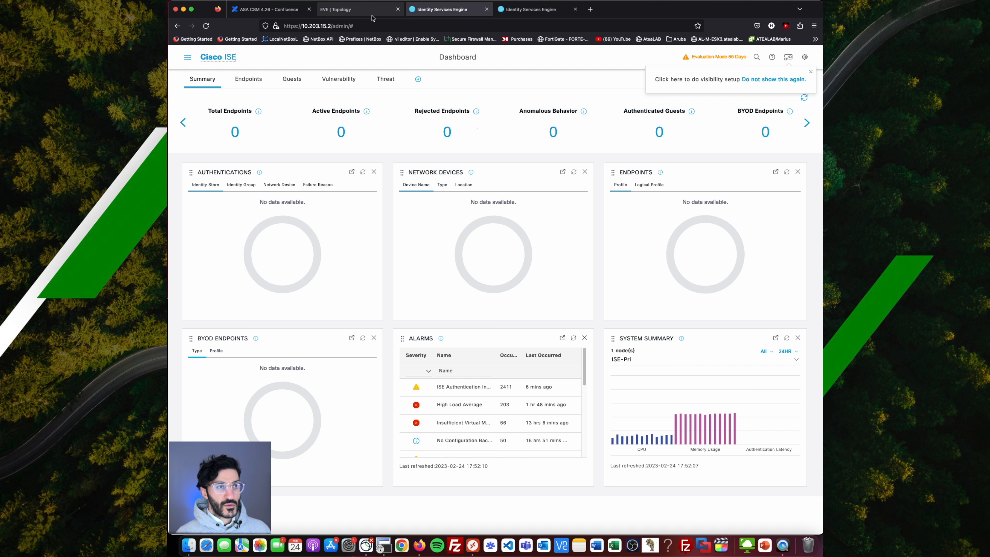
click(187, 59)
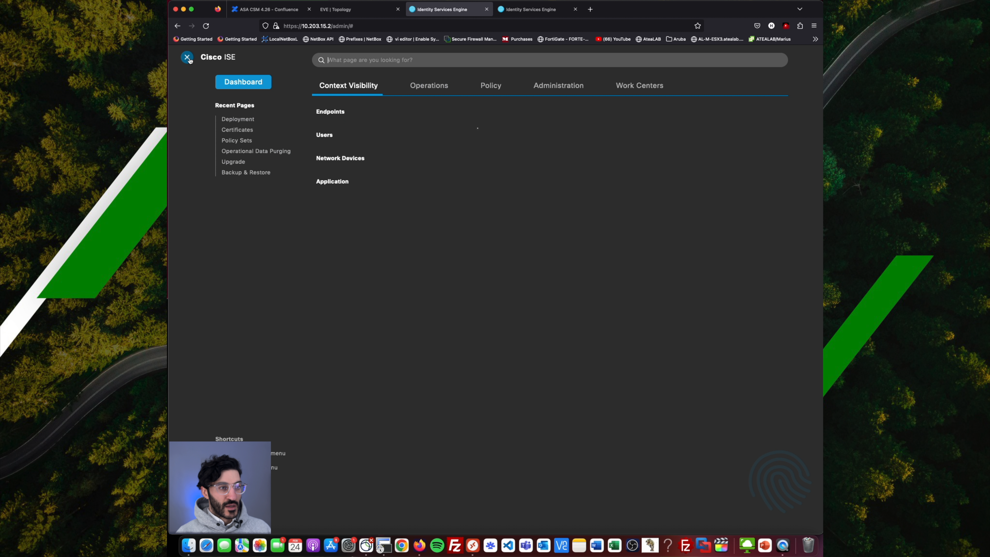
click(562, 88)
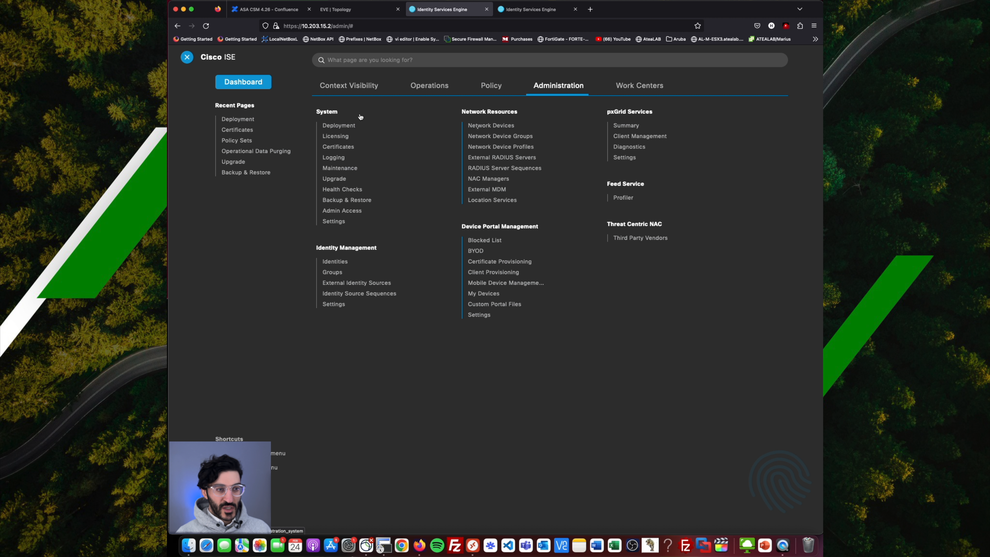
click(344, 126)
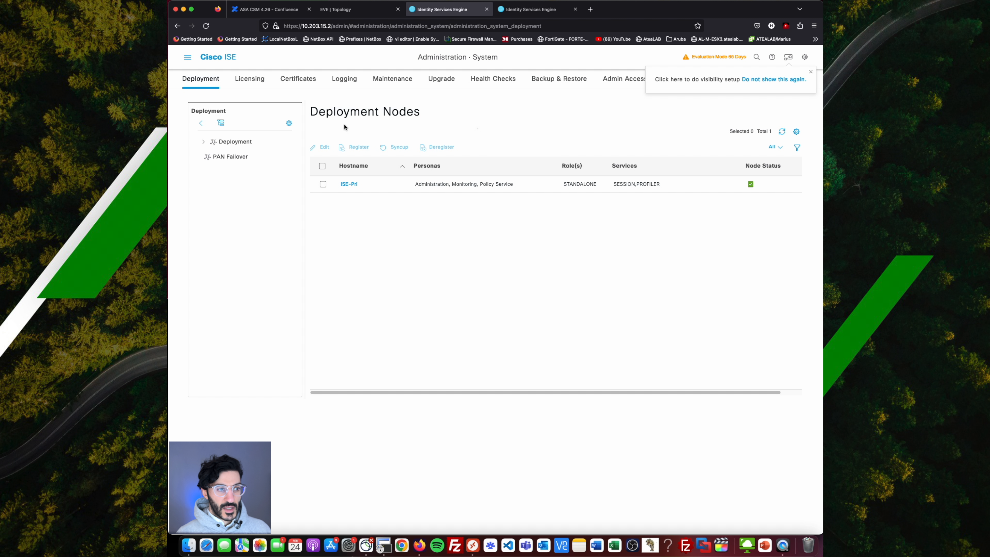
click(348, 185)
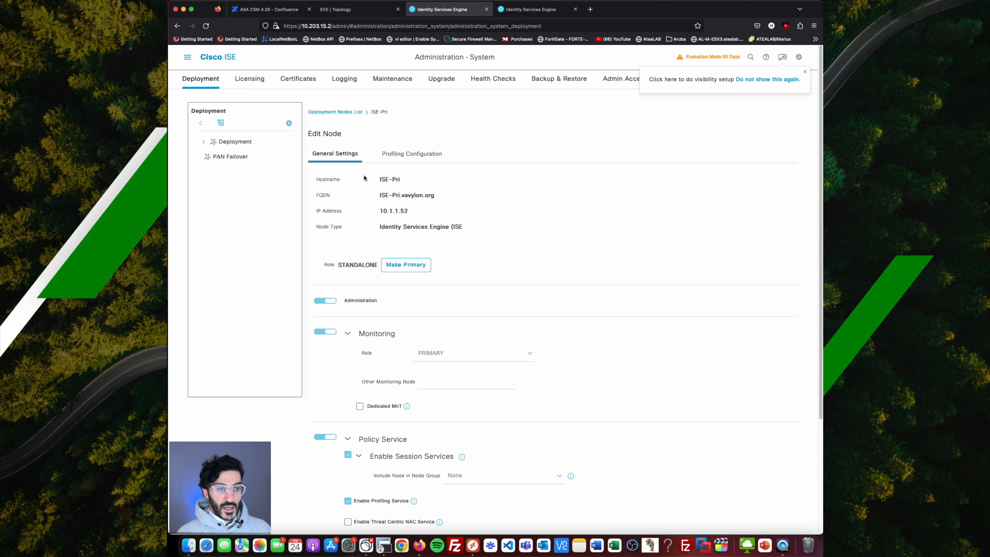
click(401, 268)
scroll(320, 165, down, 4)
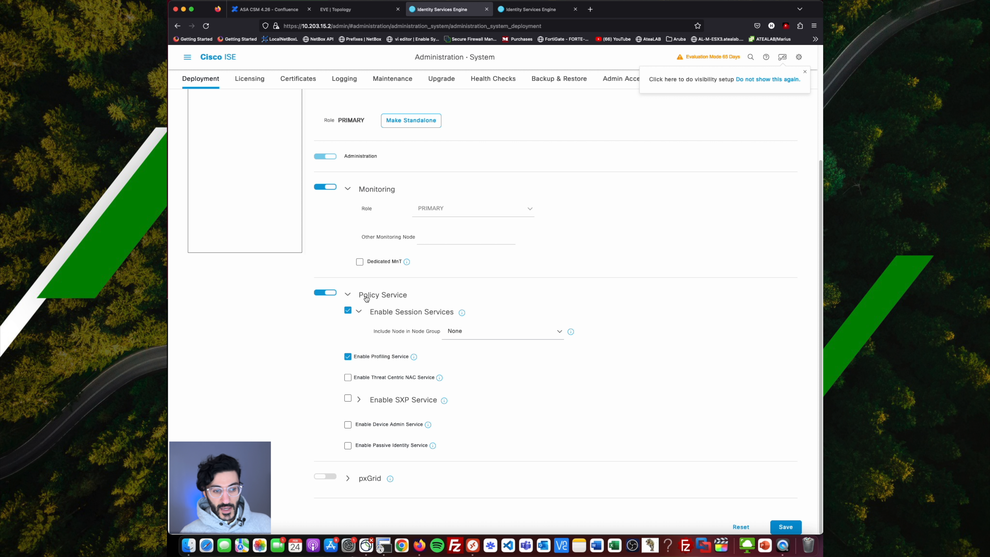
click(790, 530)
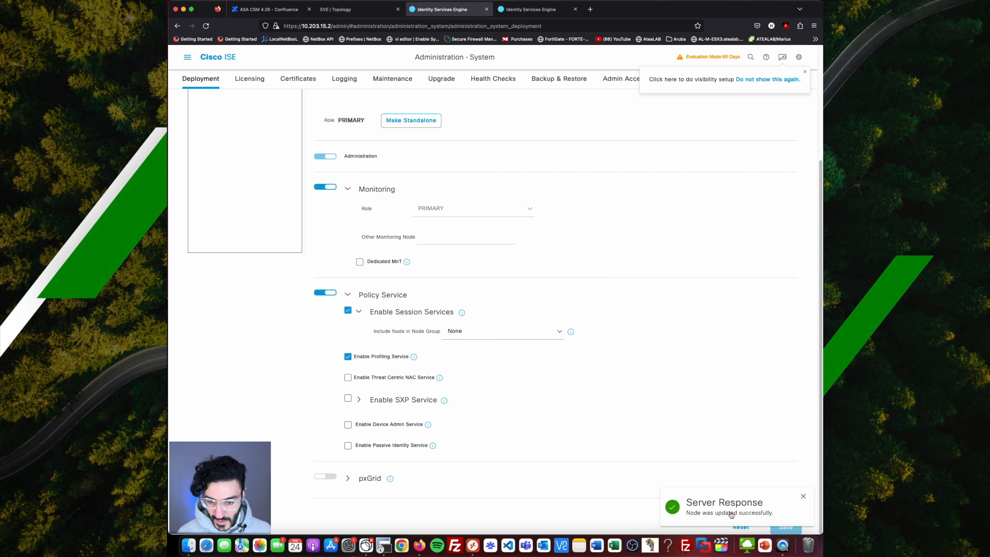
Return to the deployment nodes list and start registering a new node.
scroll(659, 282, up, 4)
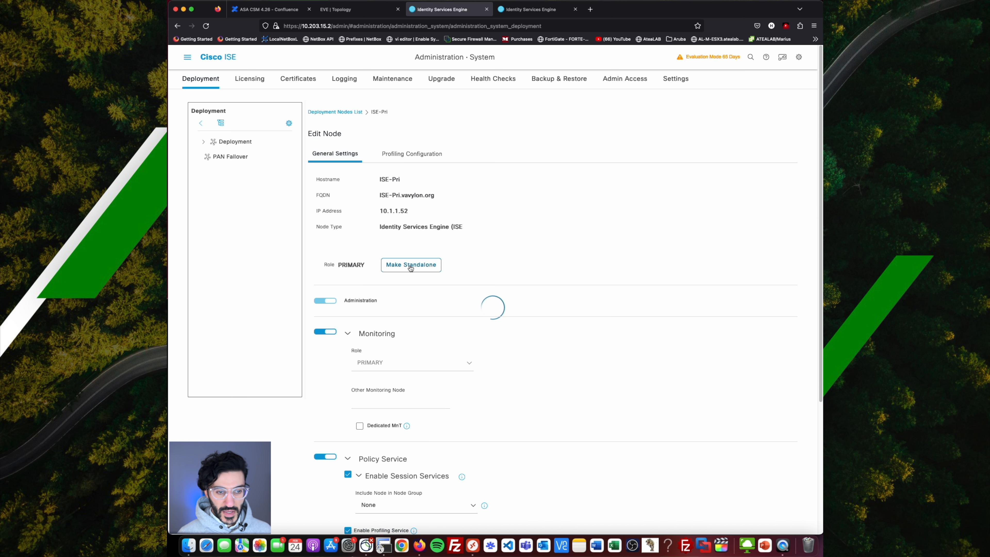
scroll(624, 338, down, 5)
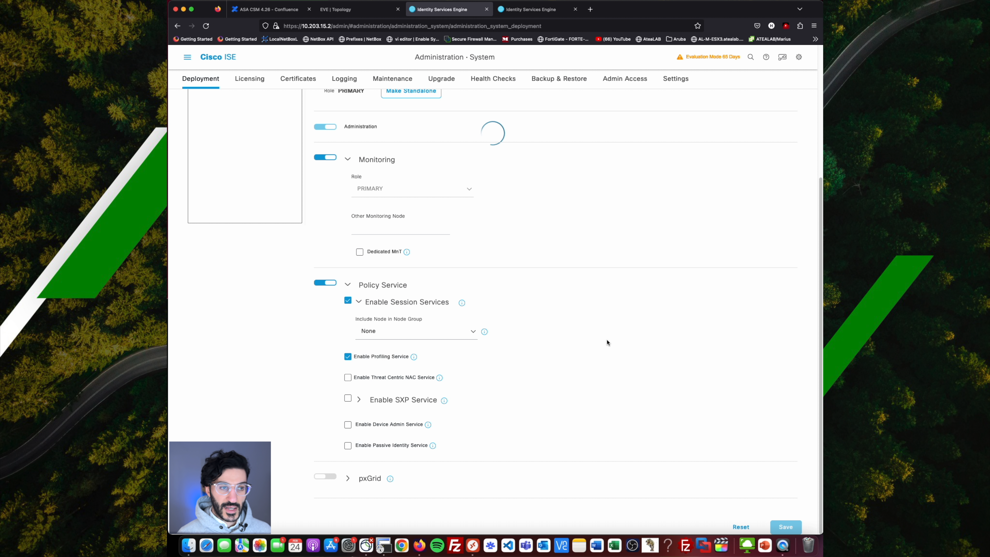
scroll(607, 342, up, 5)
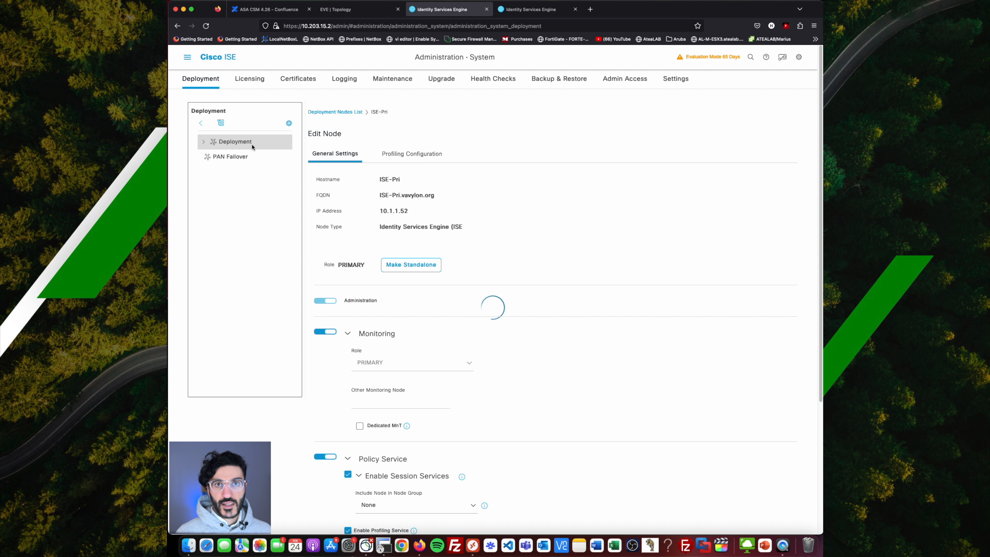
click(244, 145)
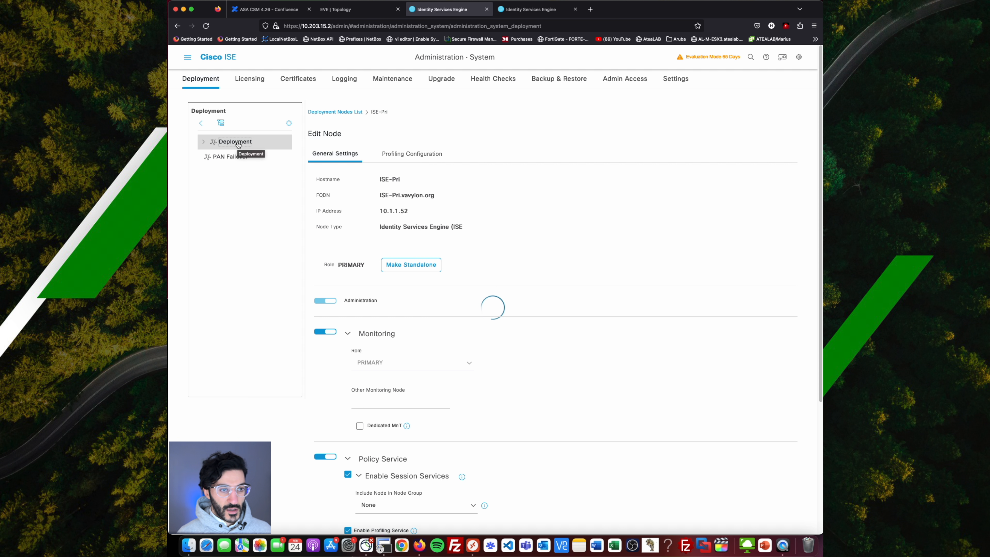
click(359, 148)
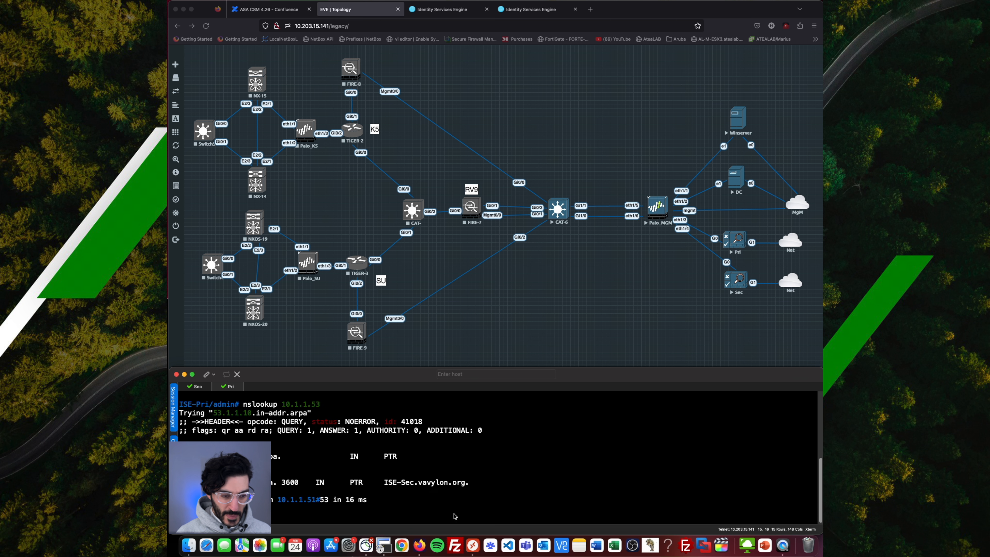
Enter ISE-Sec's FQDN copied from the terminal, username admin and the password.
drag(468, 484, 385, 484)
key(super+c)
key(super+Tab)
key(ctrl+Tab)
key(super+v)
click(350, 195)
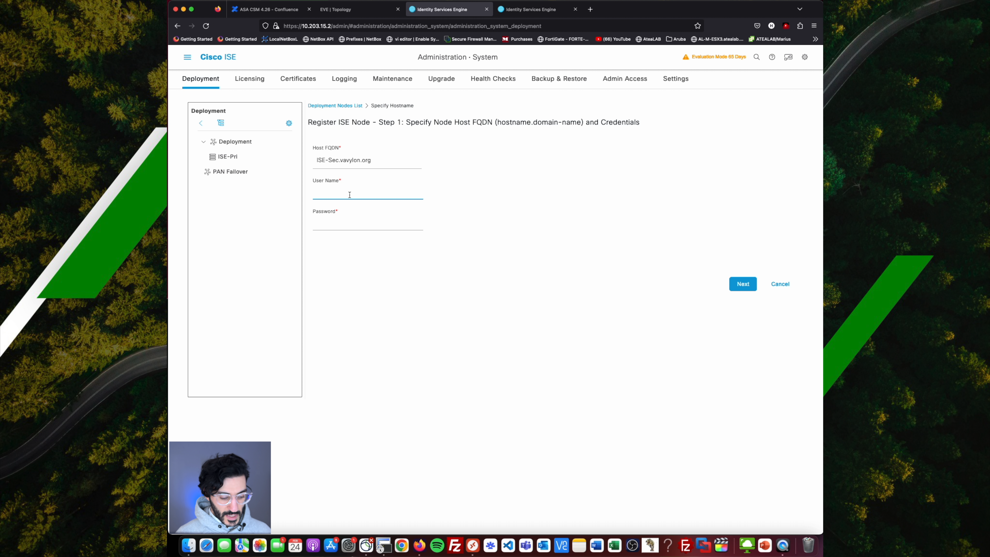
text(admin)
key(Tab)
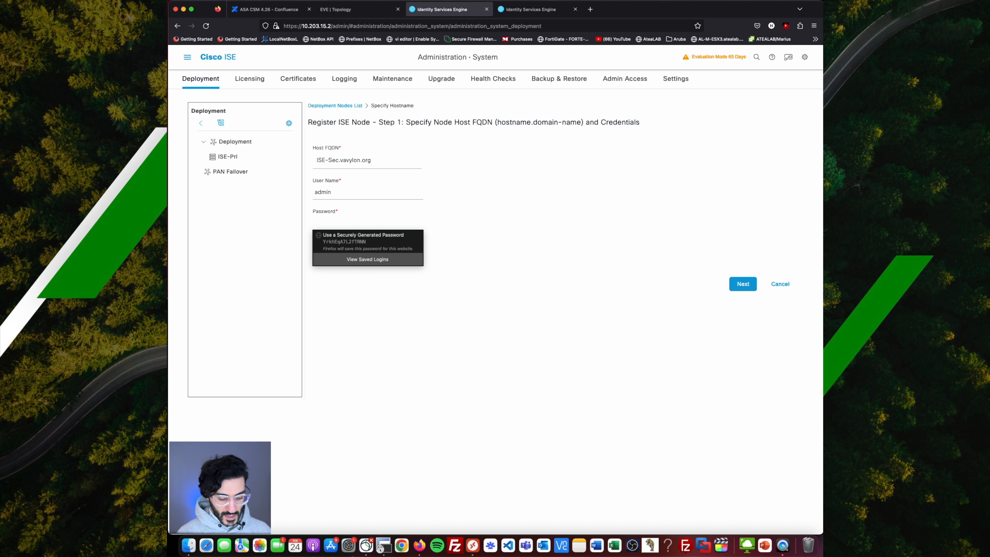
text(•)
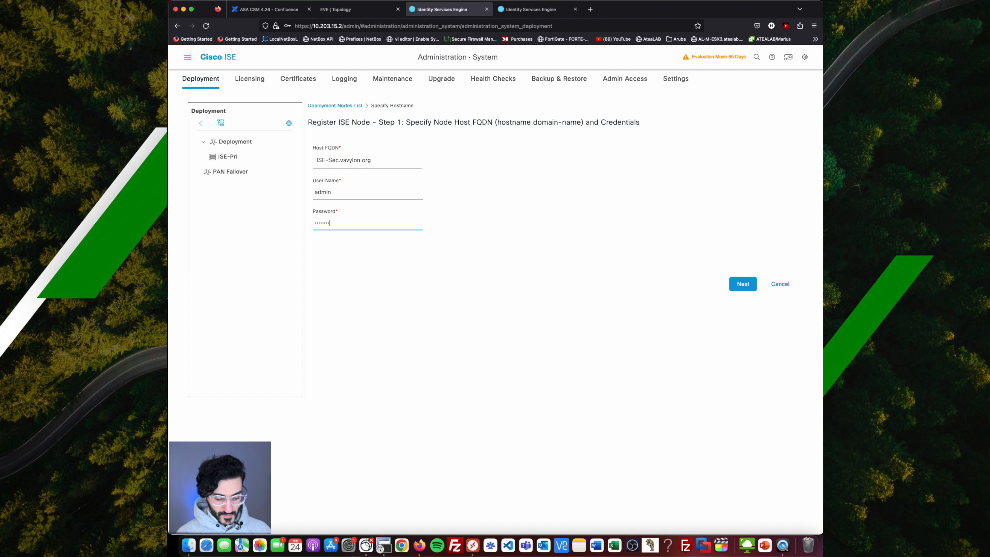
Submit ISE-Sec's registration with the secondary node role.
click(744, 285)
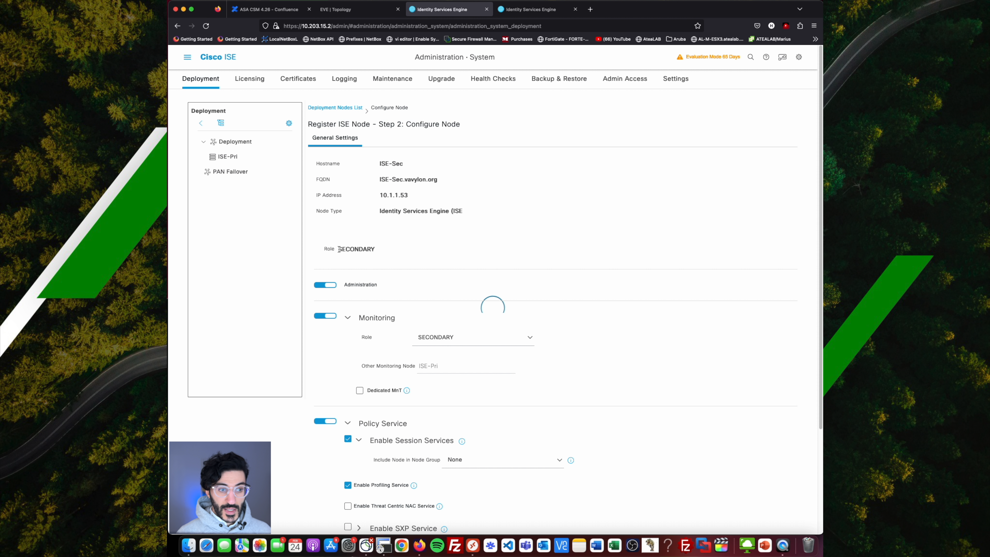
scroll(360, 218, down, 2)
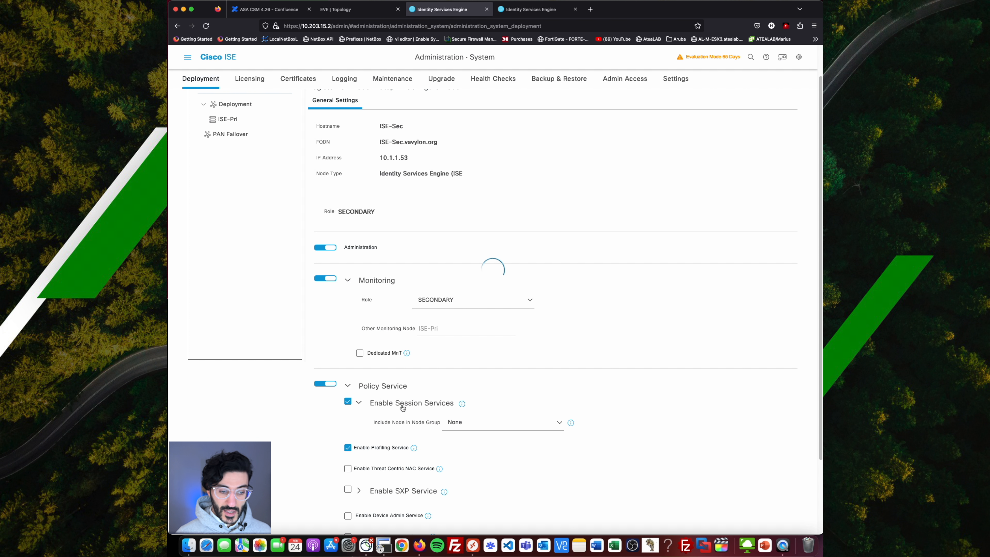
scroll(409, 386, down, 5)
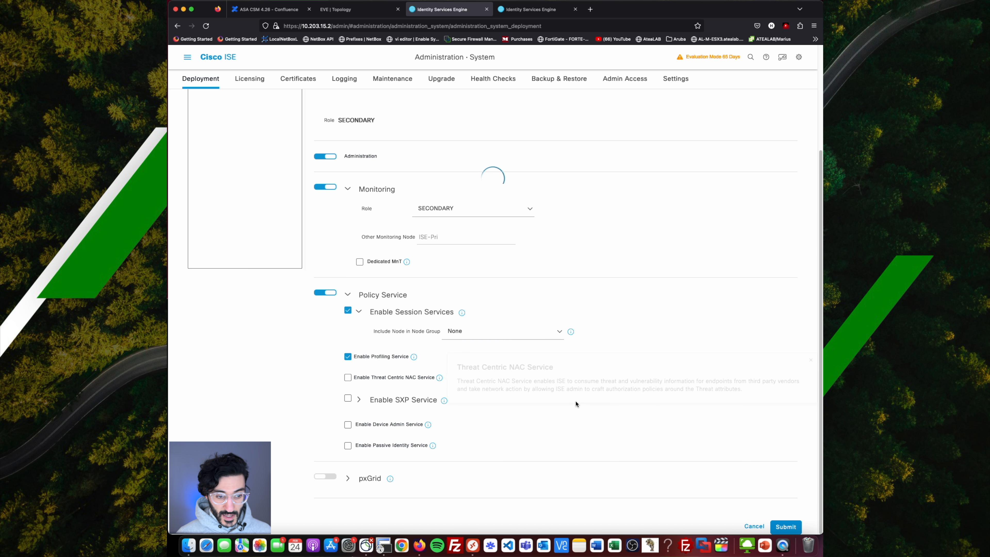
click(787, 527)
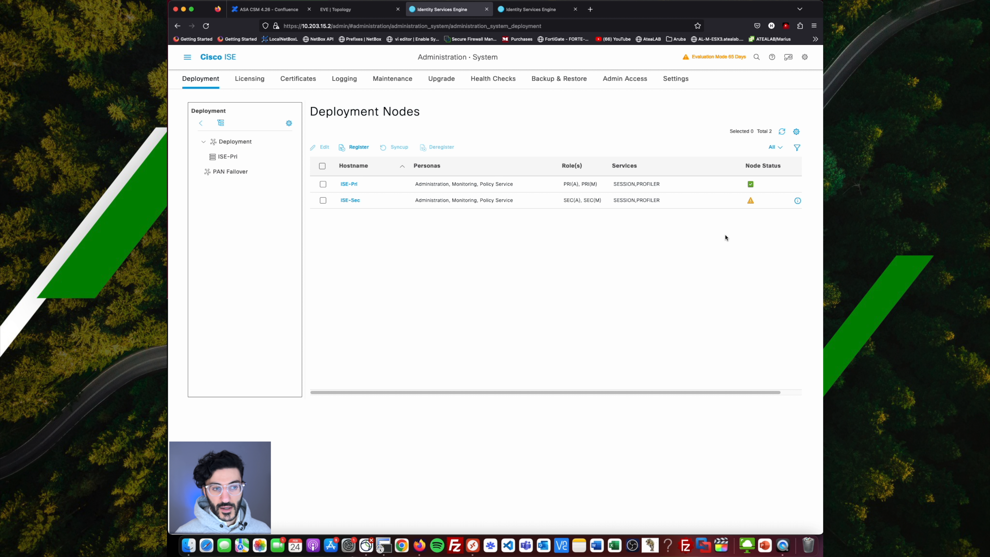
Check ISE-Sec's node status reads In Progress while the session logs out.
mouse_move(753, 203)
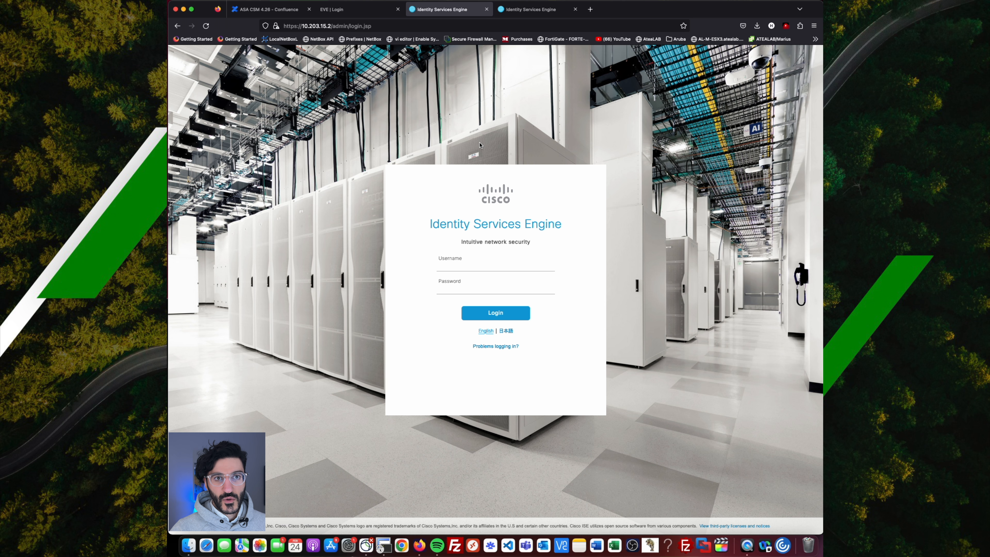
Log back in as admin and go to Administration > System > Deployment.
click(473, 264)
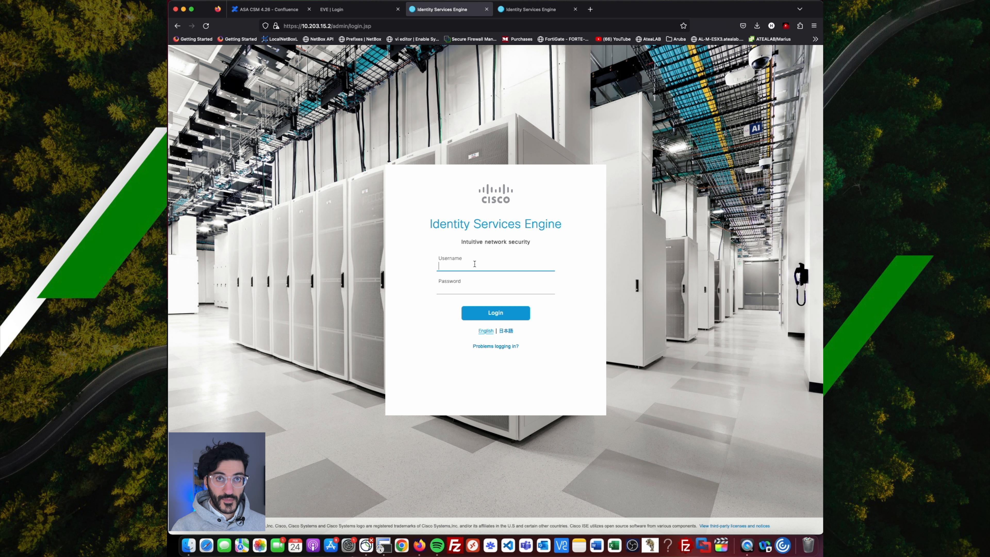
text(admin)
key(Tab)
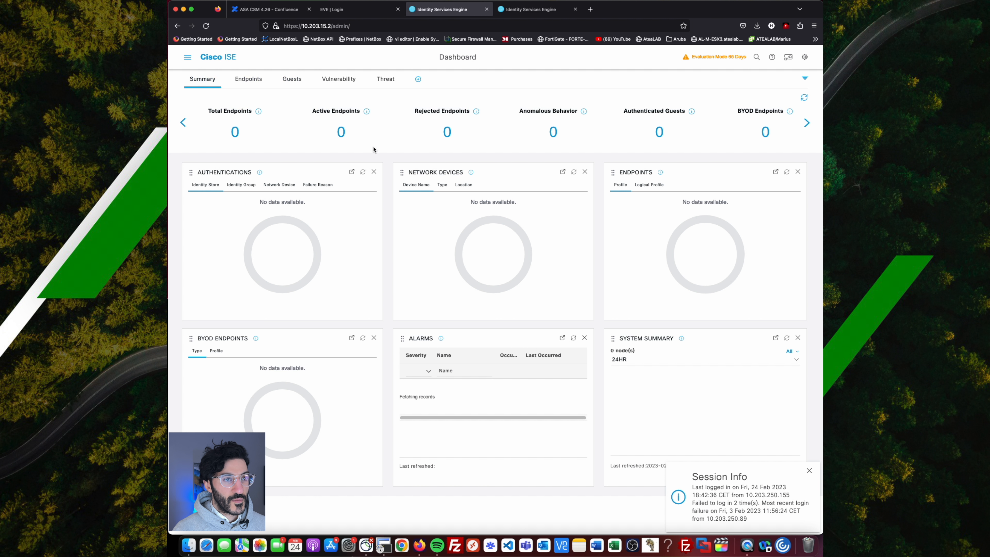
click(188, 57)
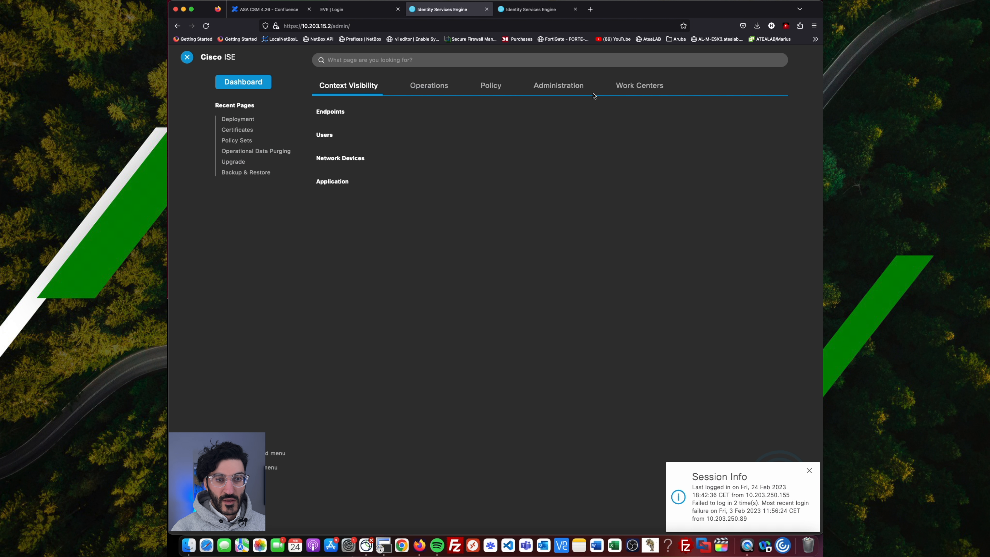
click(241, 120)
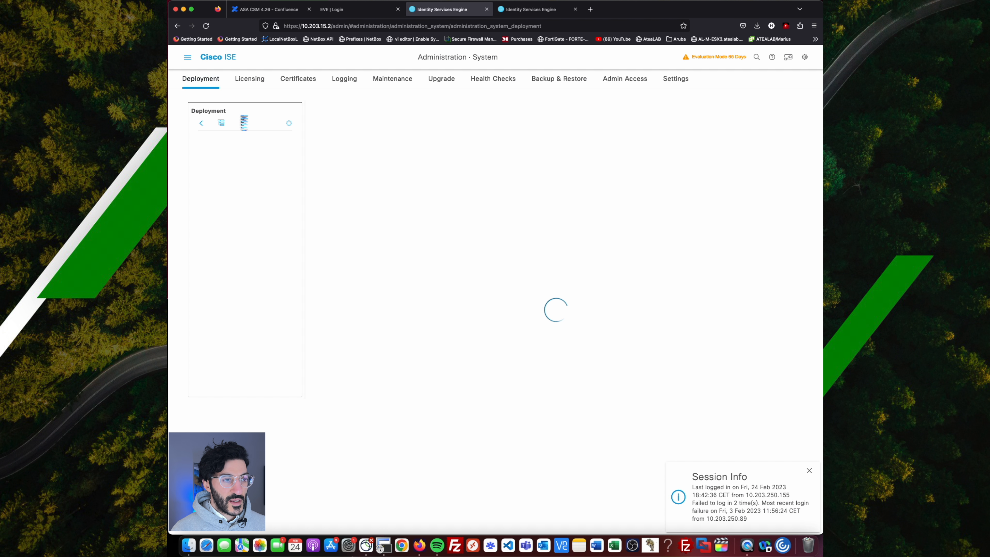